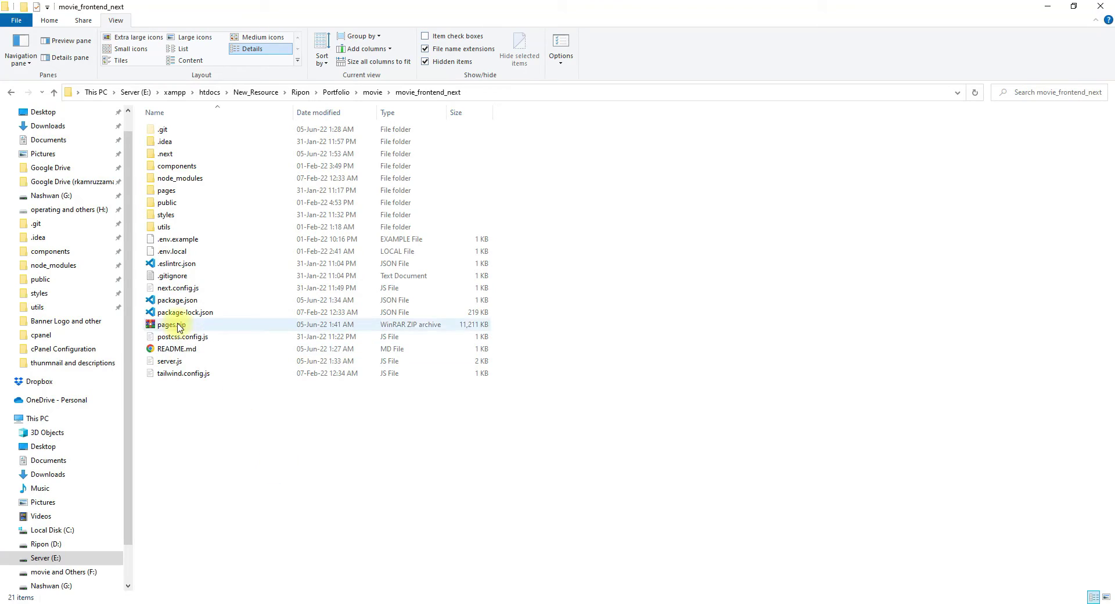
Delete the old pages.zip and compress all project files and folders except node_modules into a new pages.zip
{"action": "left_click", "coordinate": [180, 328]}
{"action": "key", "text": "Delete"}
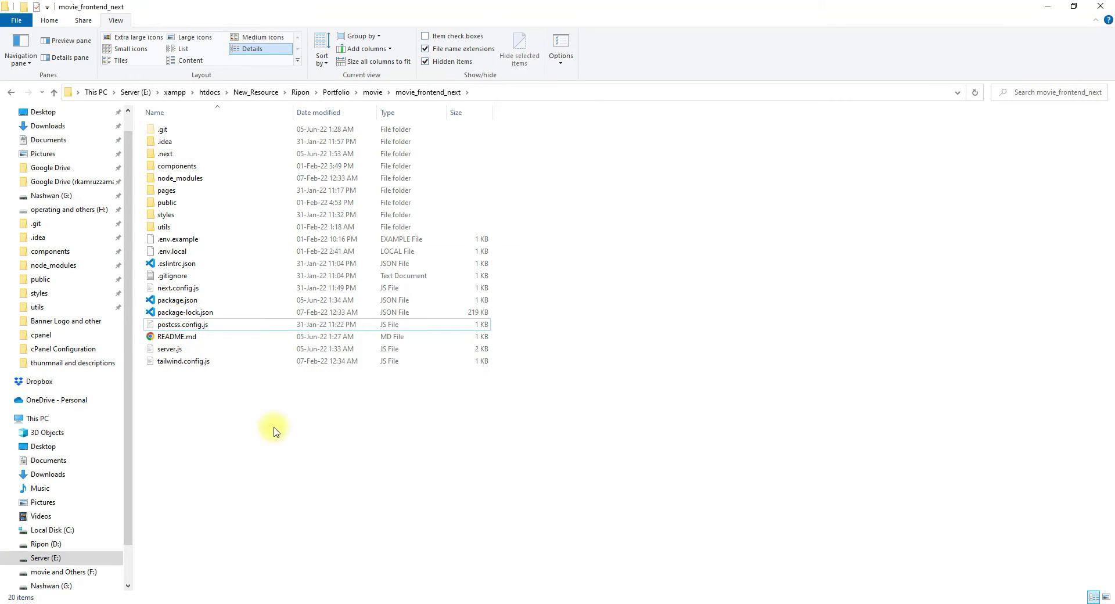
{"action": "left_click_drag", "start_coordinate": [302, 425], "coordinate": [173, 130]}
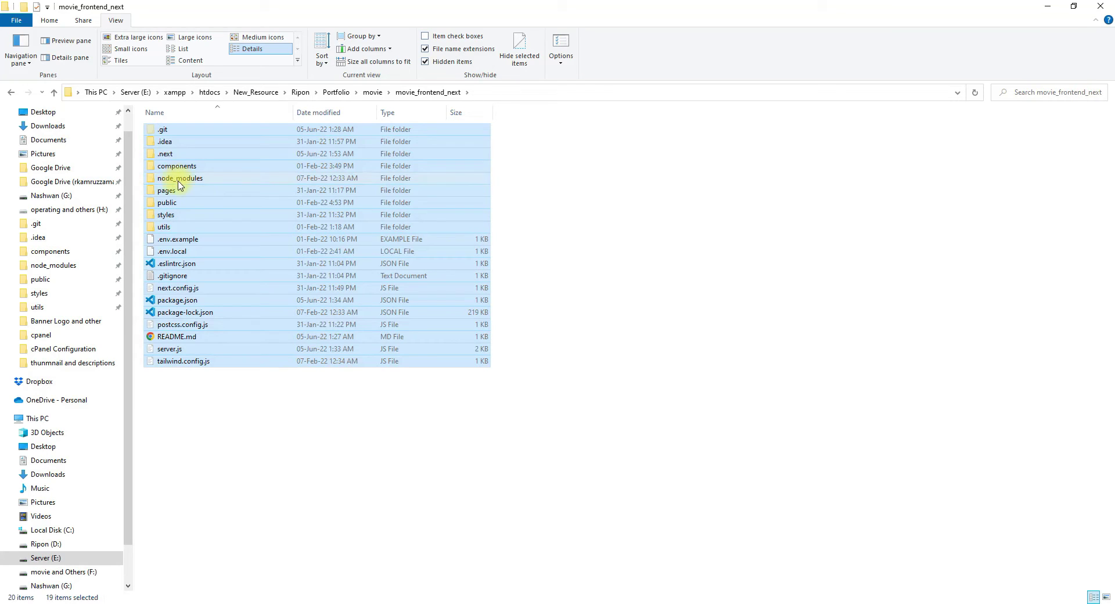
{"action": "right_click", "coordinate": [169, 198]}
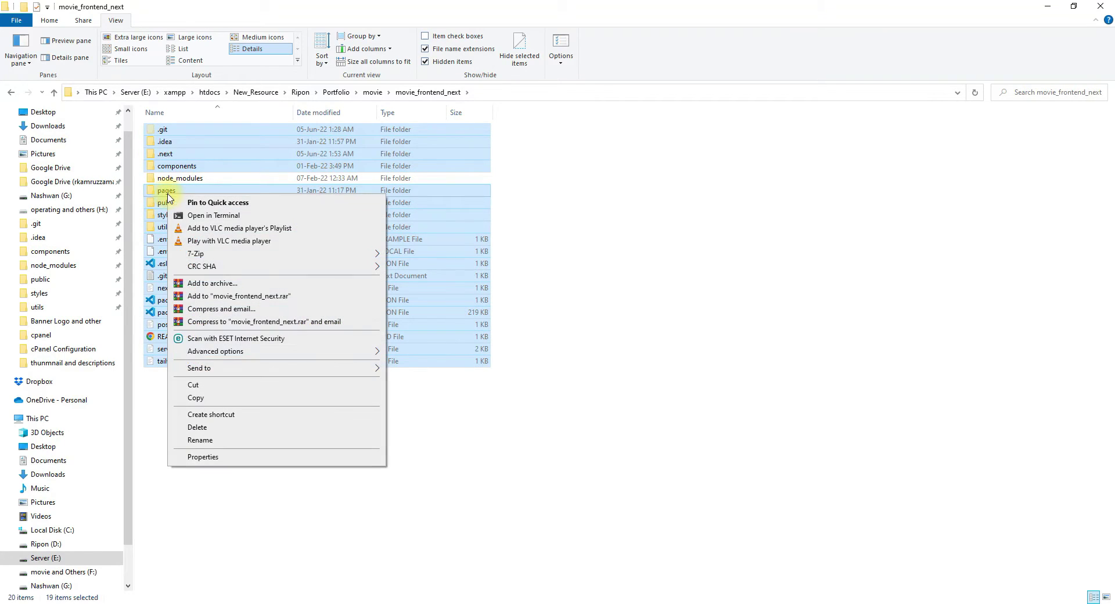
{"action": "mouse_move", "coordinate": [326, 372]}
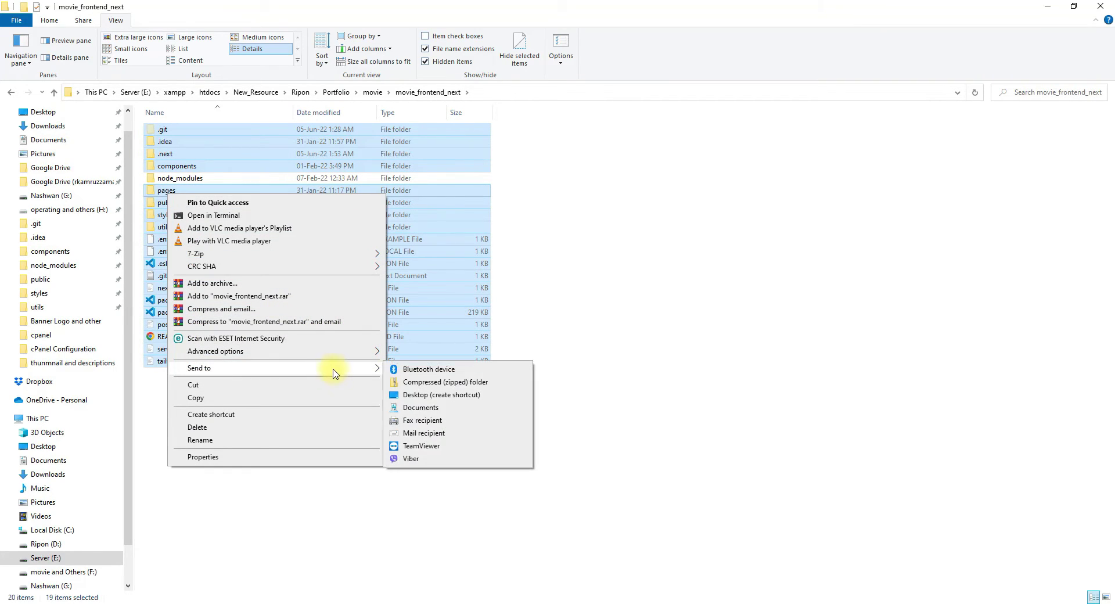
{"action": "left_click", "coordinate": [415, 386]}
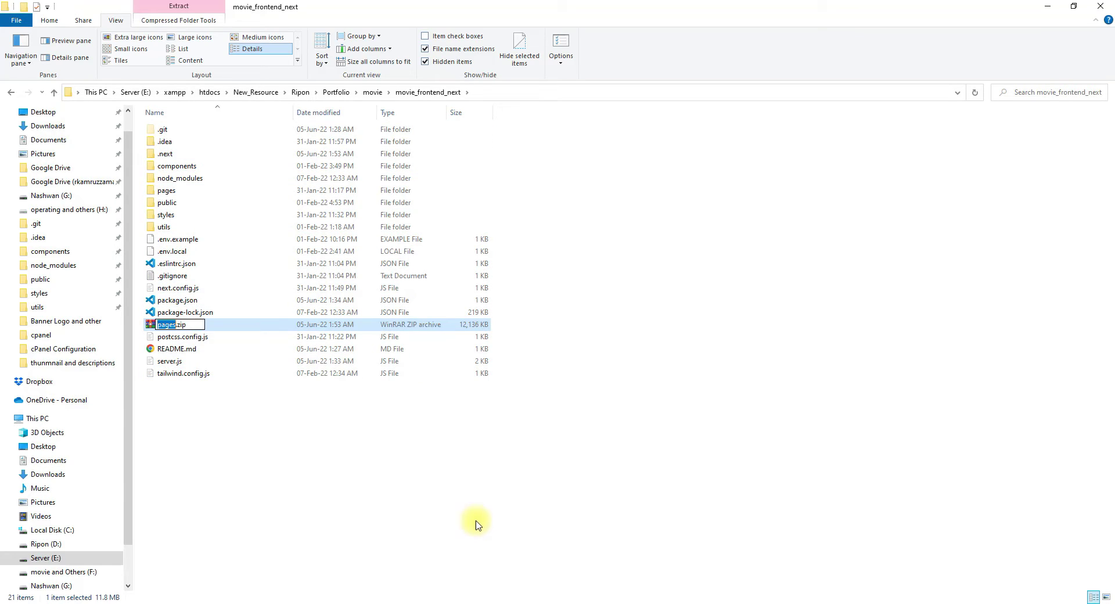
{"action": "left_click", "coordinate": [319, 493]}
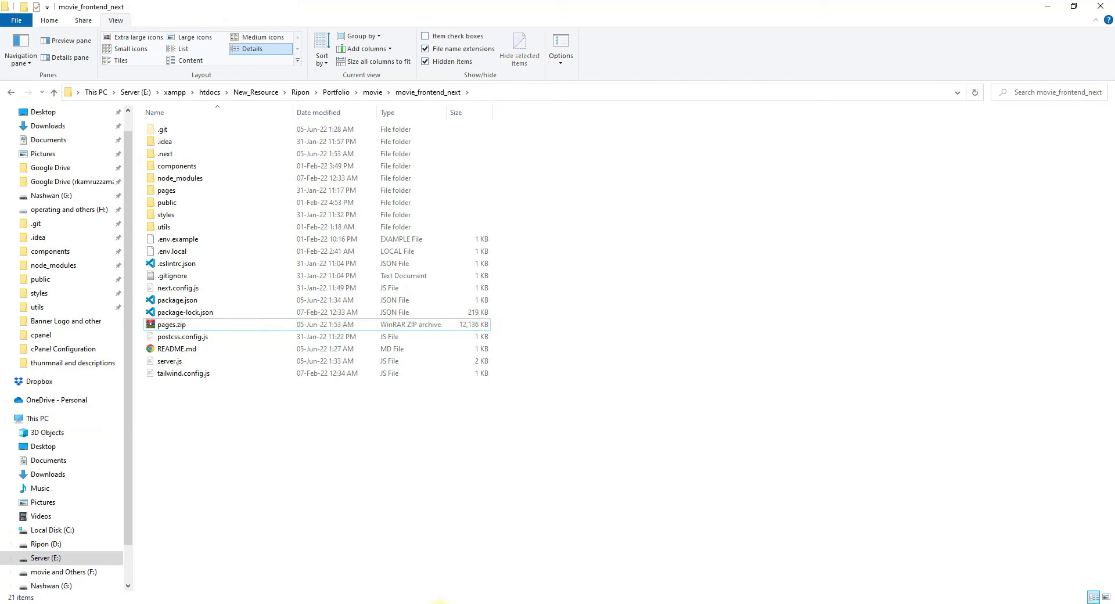
Switch to the Chrome browser and reload the website's index page to check its current content
{"action": "mouse_move", "coordinate": [440, 601]}
{"action": "left_click", "coordinate": [443, 578]}
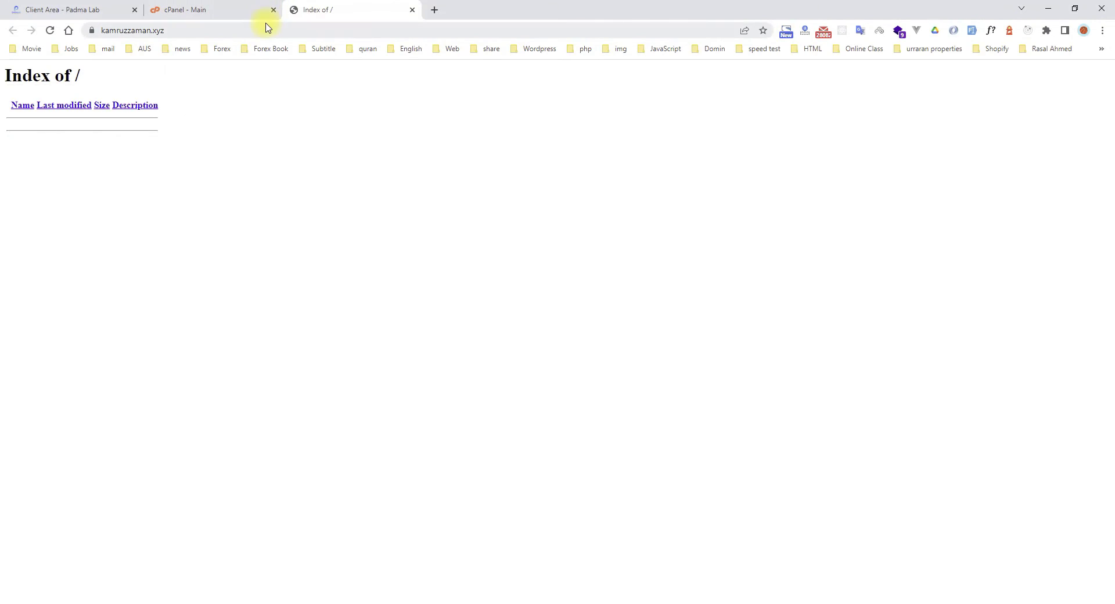
{"action": "left_click", "coordinate": [267, 28]}
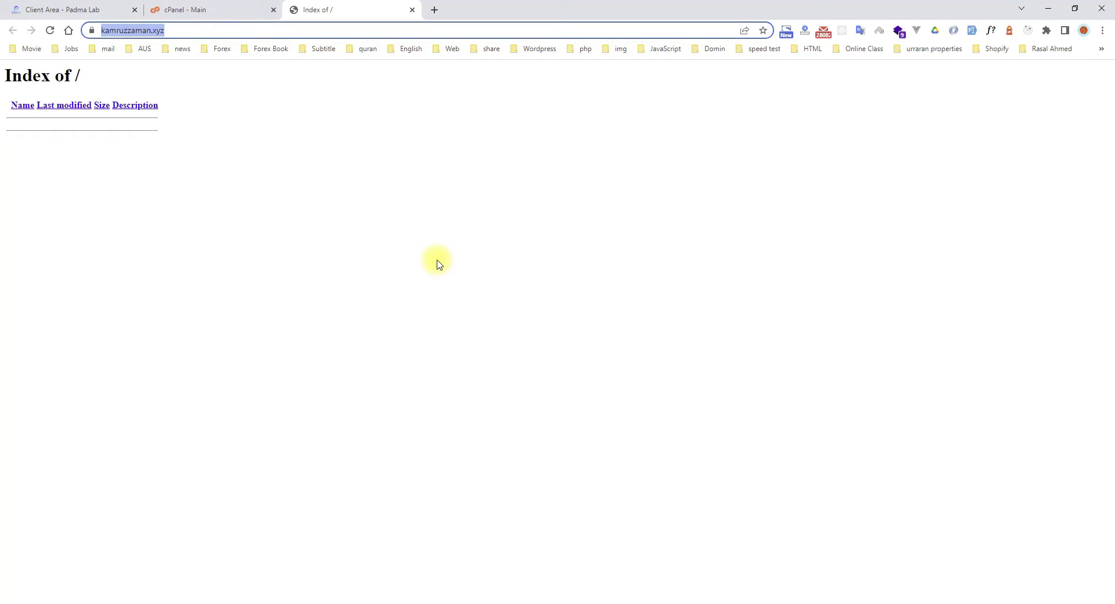
{"action": "key", "text": "Return"}
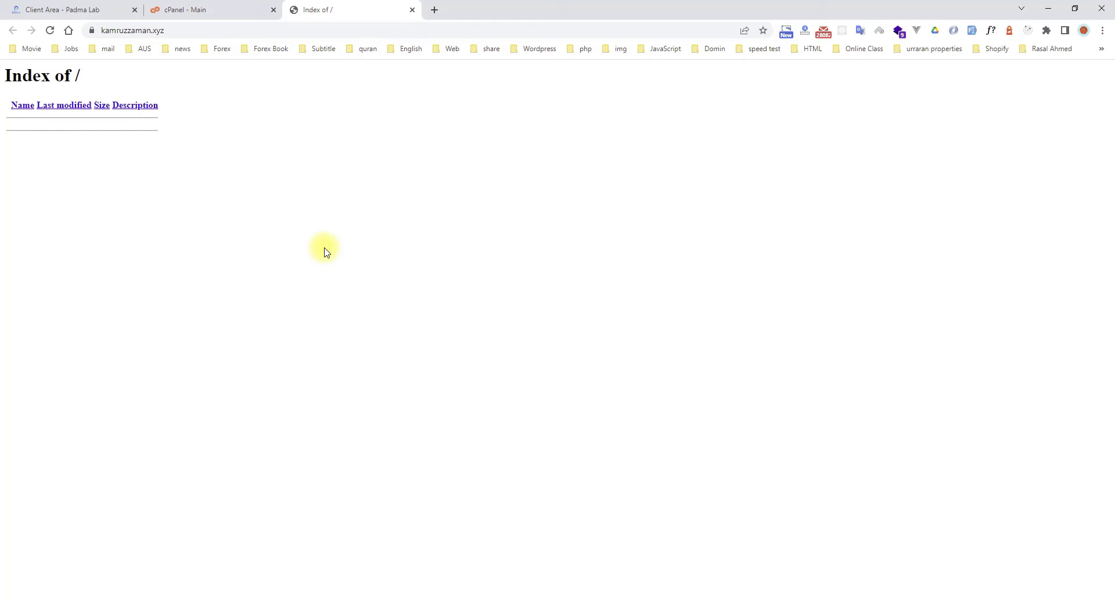
Refresh the cPanel main page and open File Manager from its Files section
{"action": "left_click", "coordinate": [204, 9]}
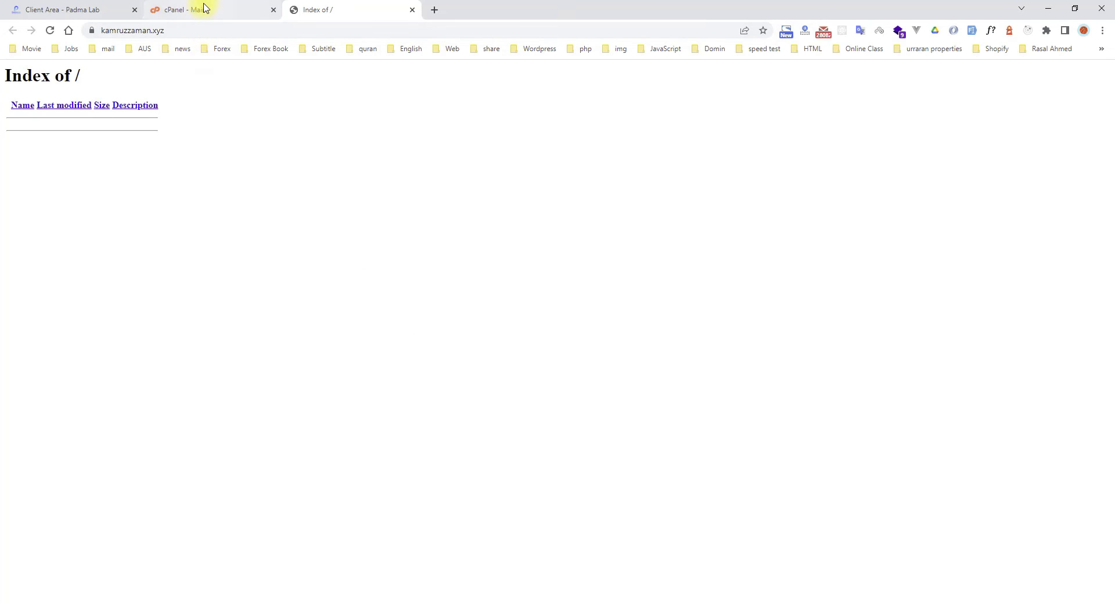
{"action": "left_click", "coordinate": [50, 30]}
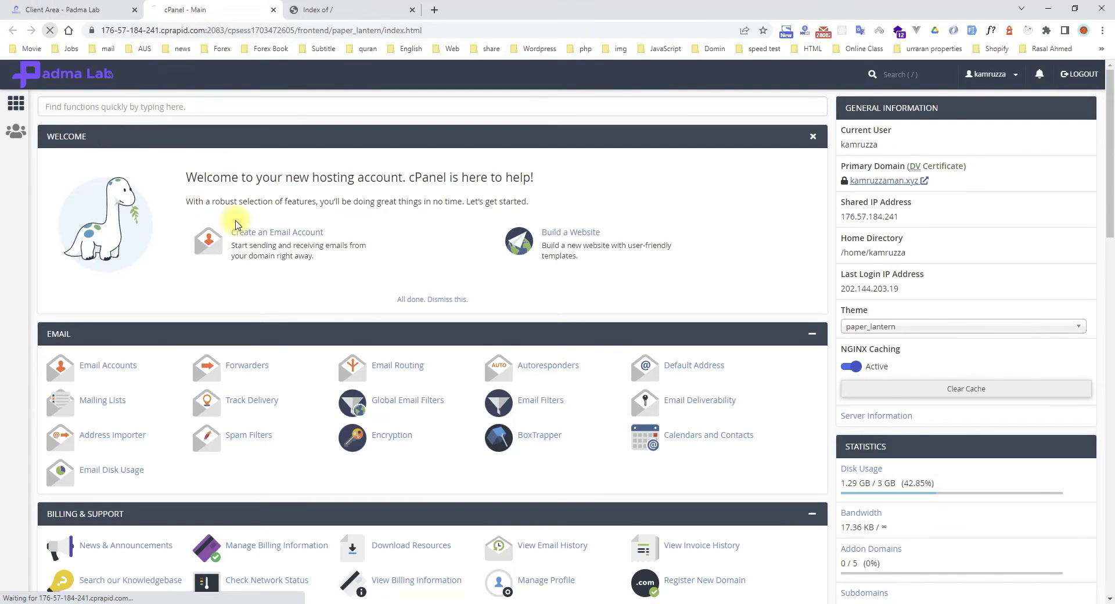
{"action": "scroll", "coordinate": [174, 291], "scroll_direction": "down", "scroll_amount": 5}
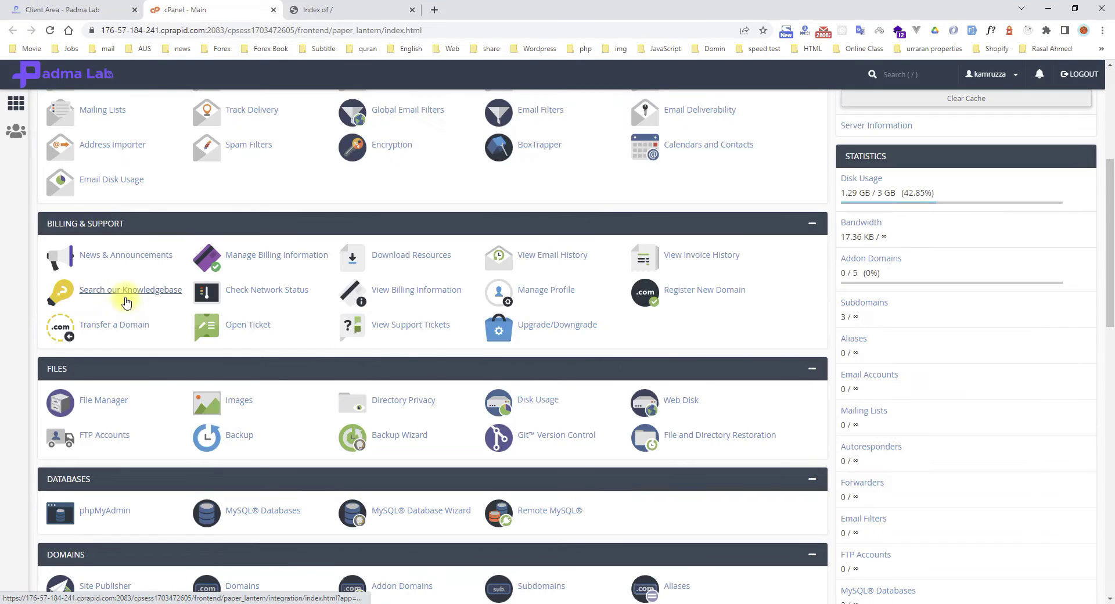
{"action": "left_click", "coordinate": [101, 404]}
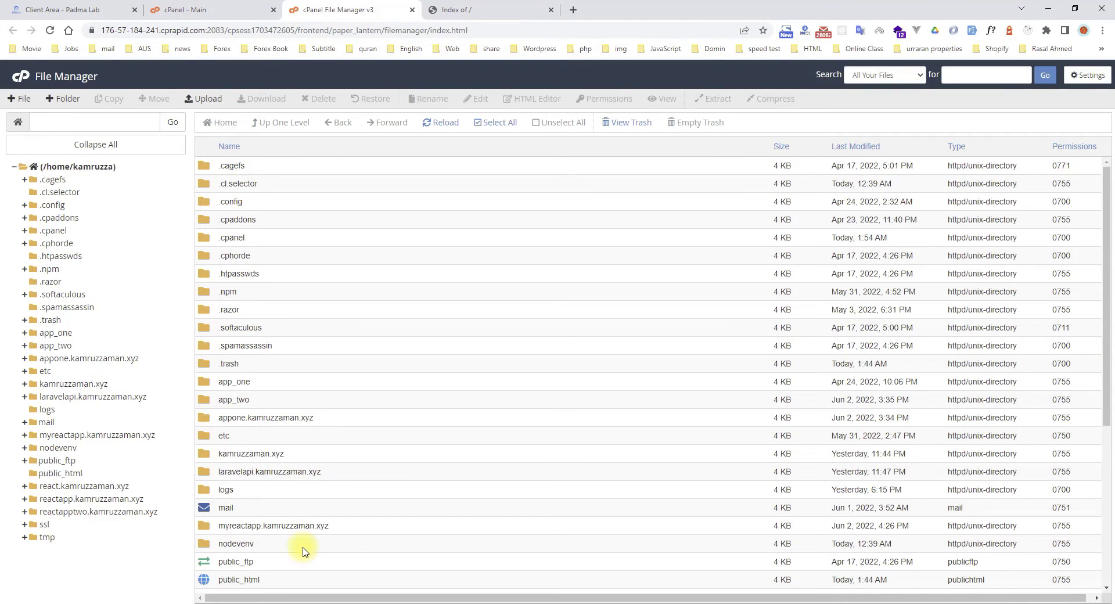
Create a folder named nextjsapptwo in the home directory and open it
{"action": "left_click", "coordinate": [75, 166]}
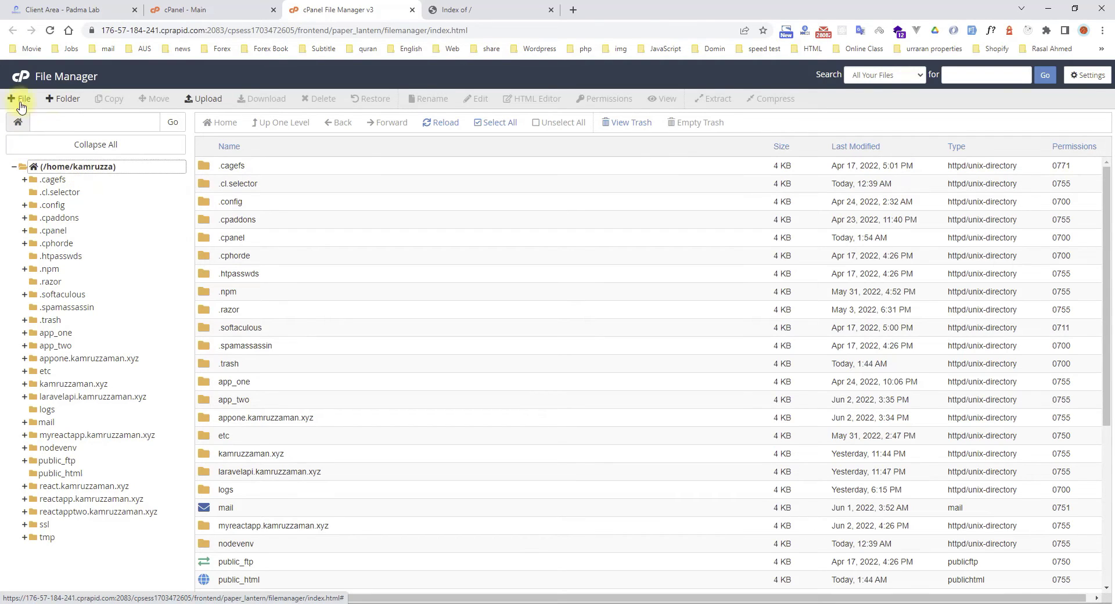
{"action": "left_click", "coordinate": [61, 104]}
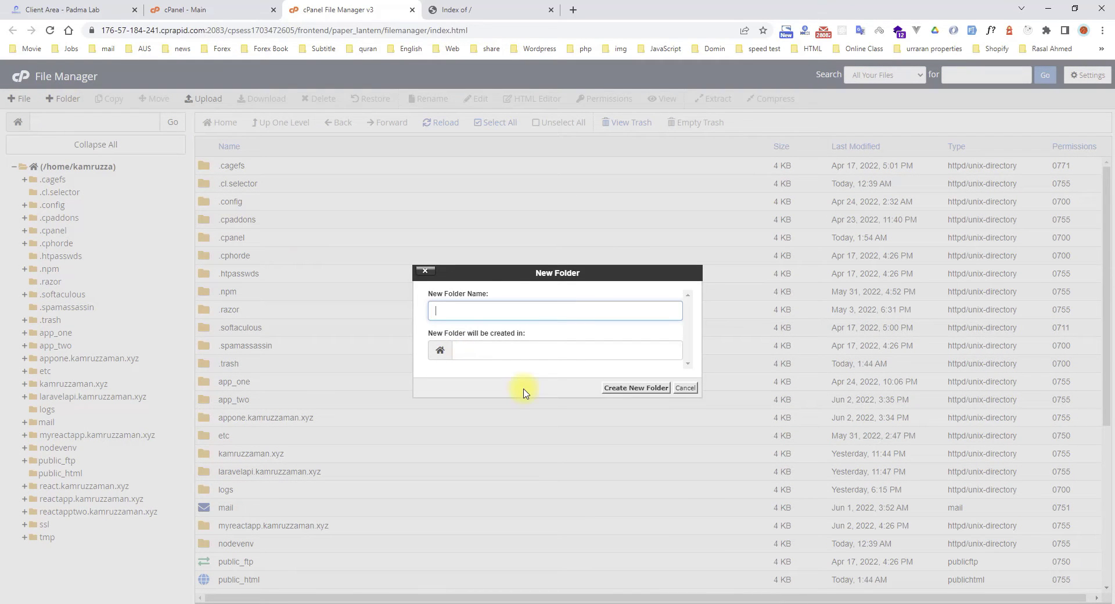
{"action": "type", "text": "nextjsapptwo"}
{"action": "left_click", "coordinate": [646, 388]}
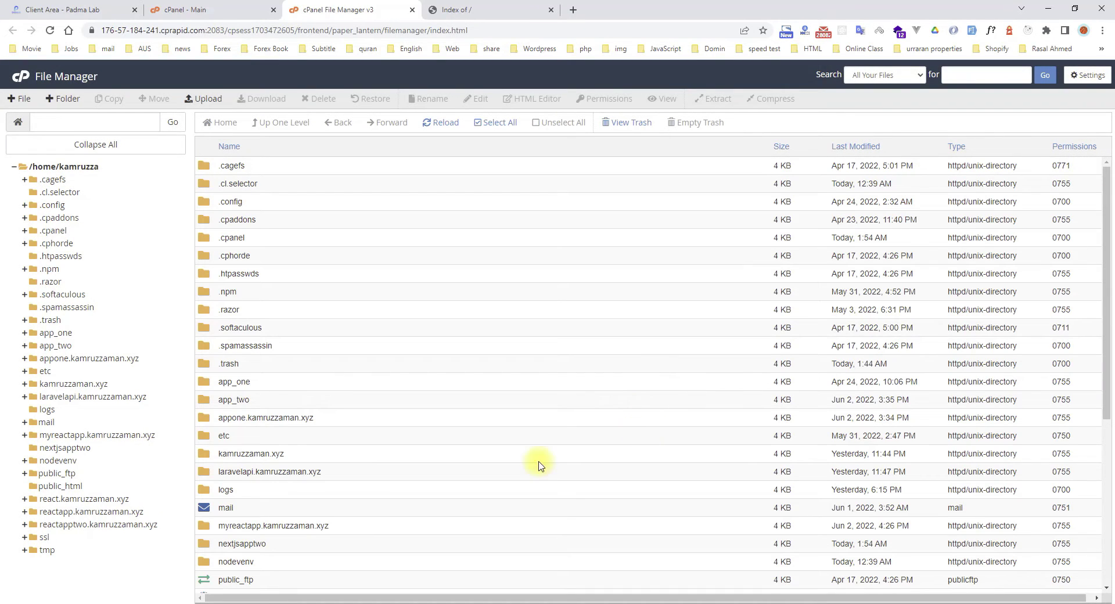
{"action": "left_click", "coordinate": [211, 549]}
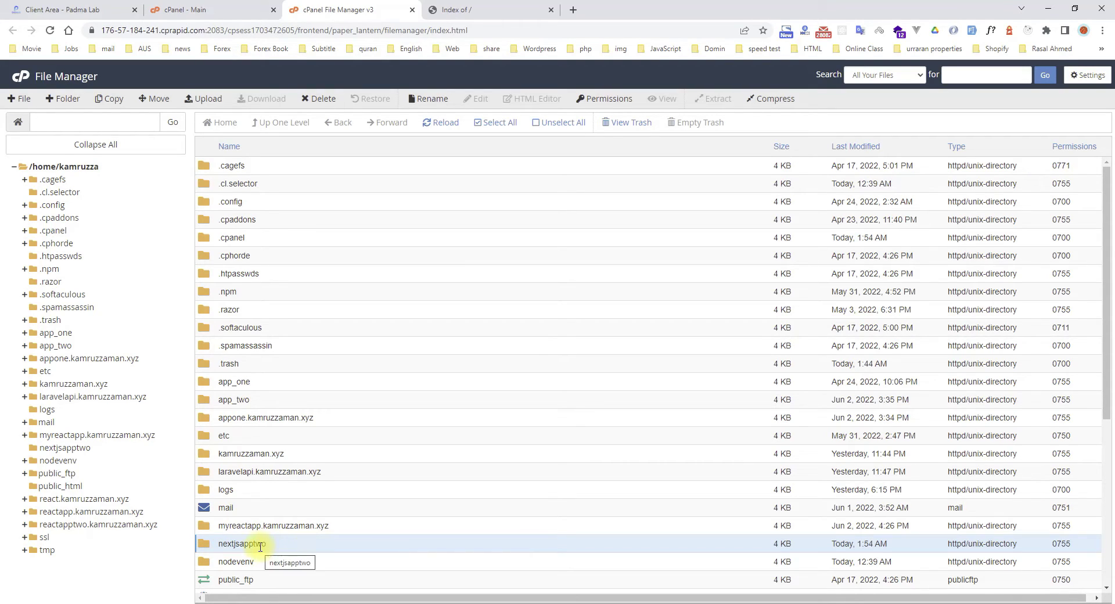
{"action": "double_click", "coordinate": [204, 546]}
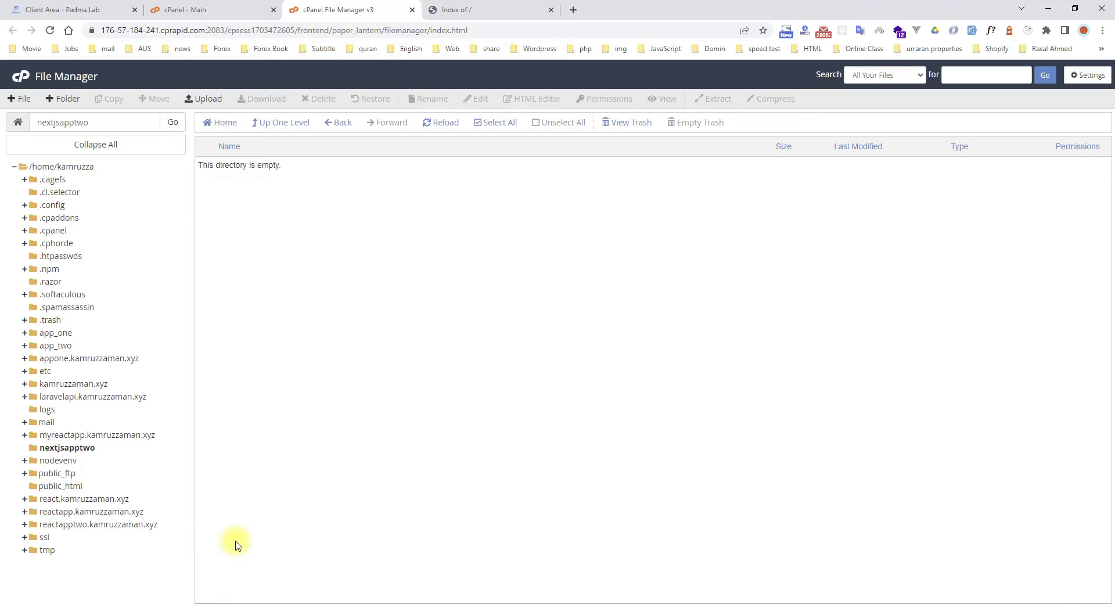
Copy the path of the local movie_frontend_next folder in File Explorer and return to File Manager in the browser
{"action": "key", "text": "alt+Tab"}
{"action": "key", "text": "alt+Tab"}
{"action": "key", "text": "alt+Tab"}
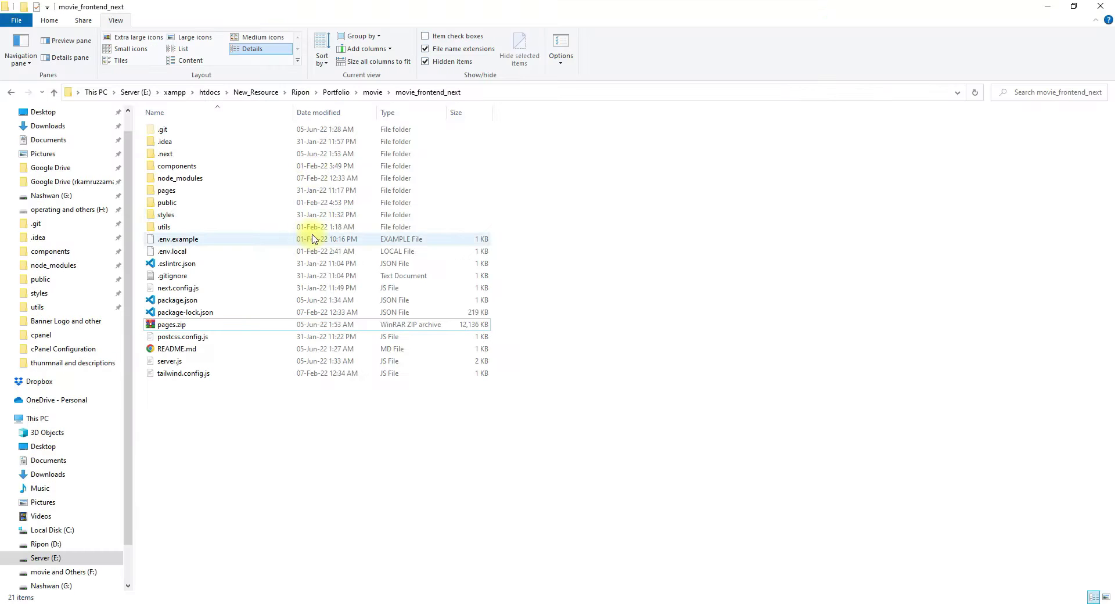
{"action": "left_click", "coordinate": [507, 94]}
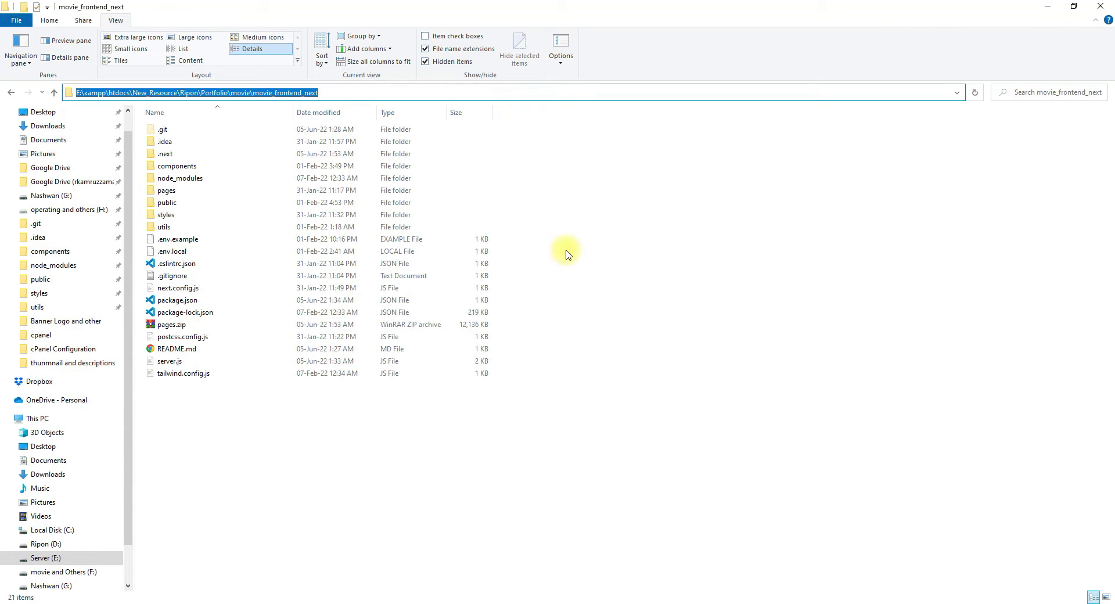
{"action": "key", "text": "alt+Tab"}
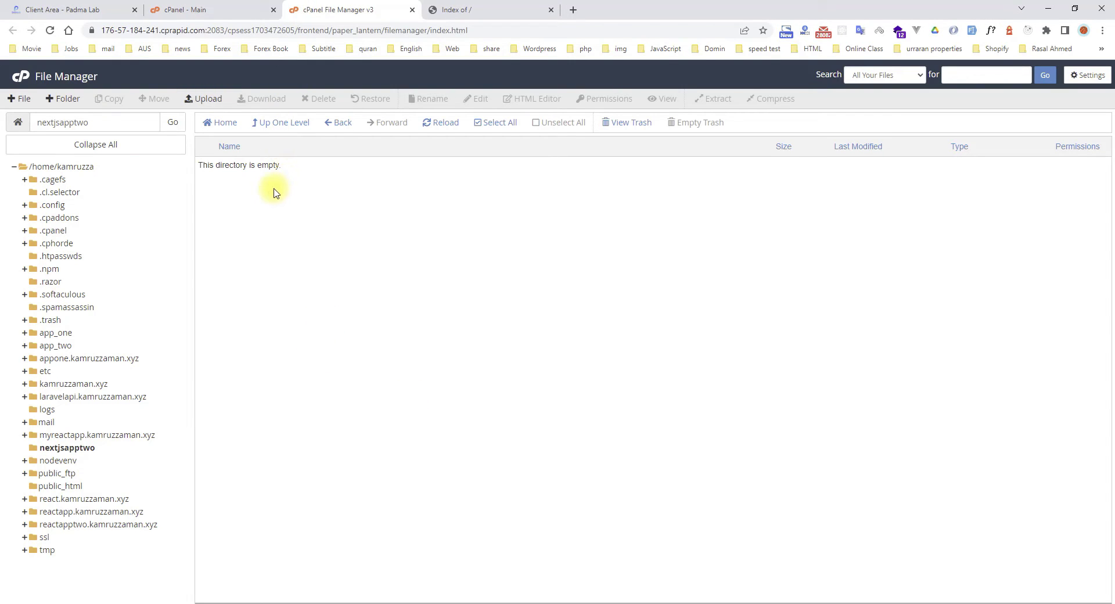
Try to upload pages.zip from the local movie_frontend_next folder into the nextjsapptwo directory
{"action": "left_click", "coordinate": [213, 100]}
{"action": "left_click", "coordinate": [539, 263]}
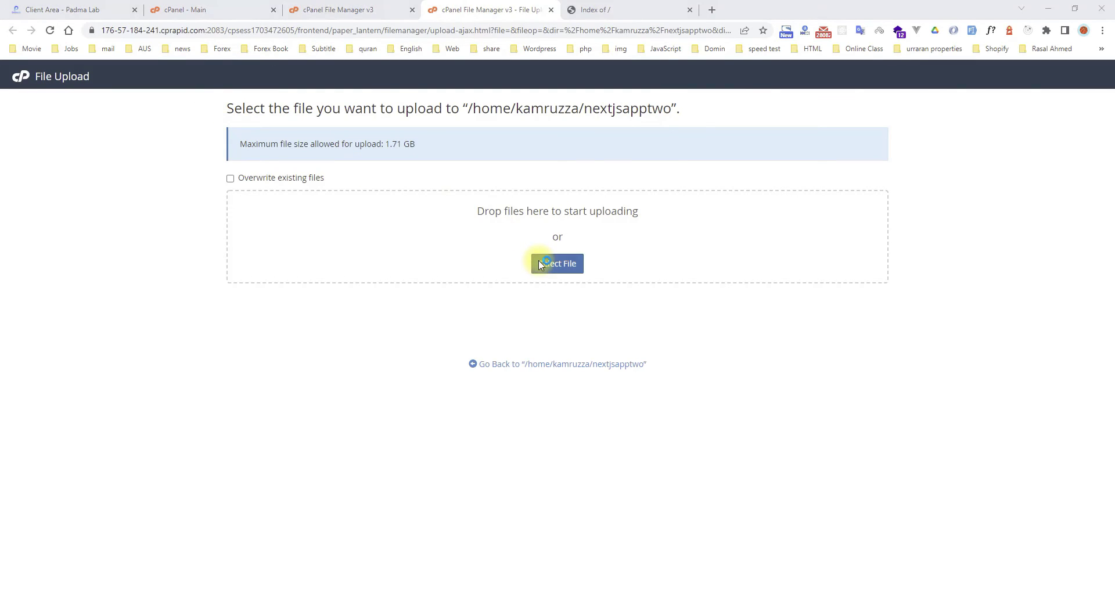
{"action": "left_click", "coordinate": [490, 29]}
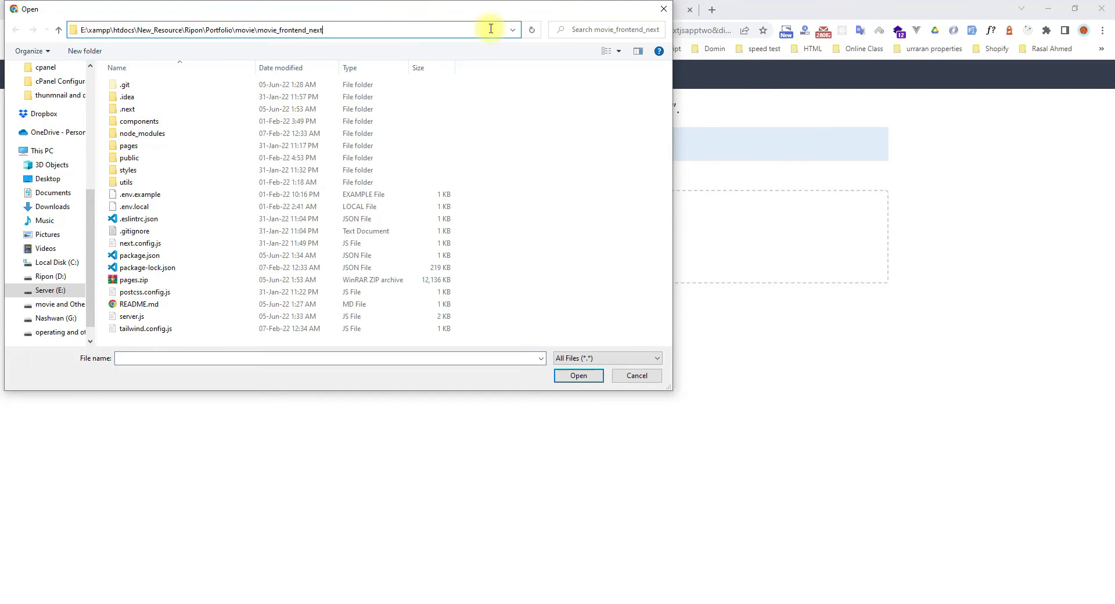
{"action": "key", "text": "Escape"}
{"action": "left_click", "coordinate": [154, 283]}
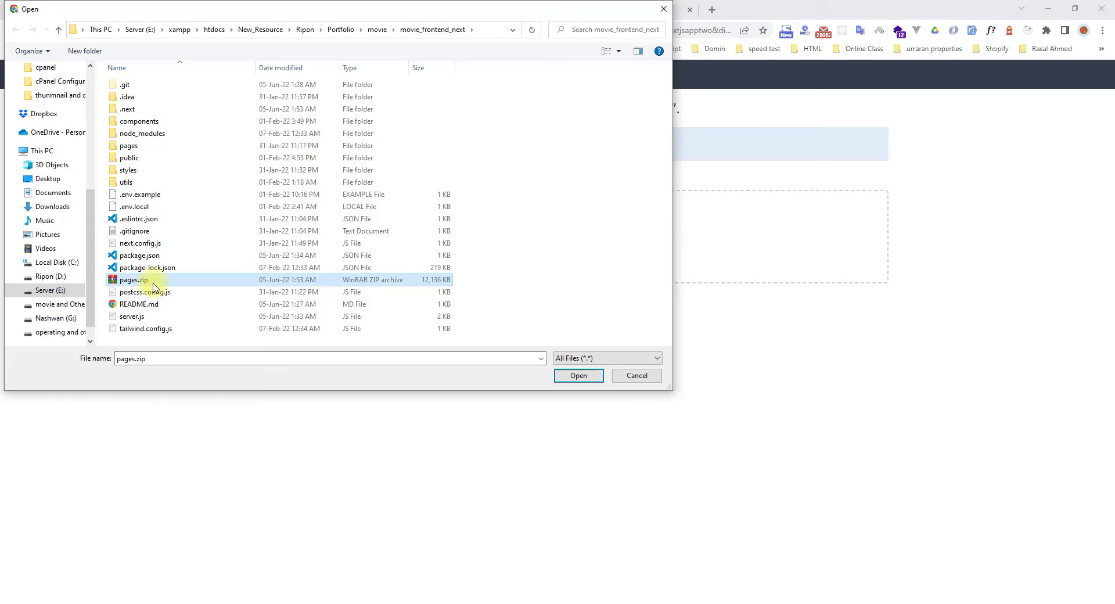
{"action": "left_click", "coordinate": [577, 375]}
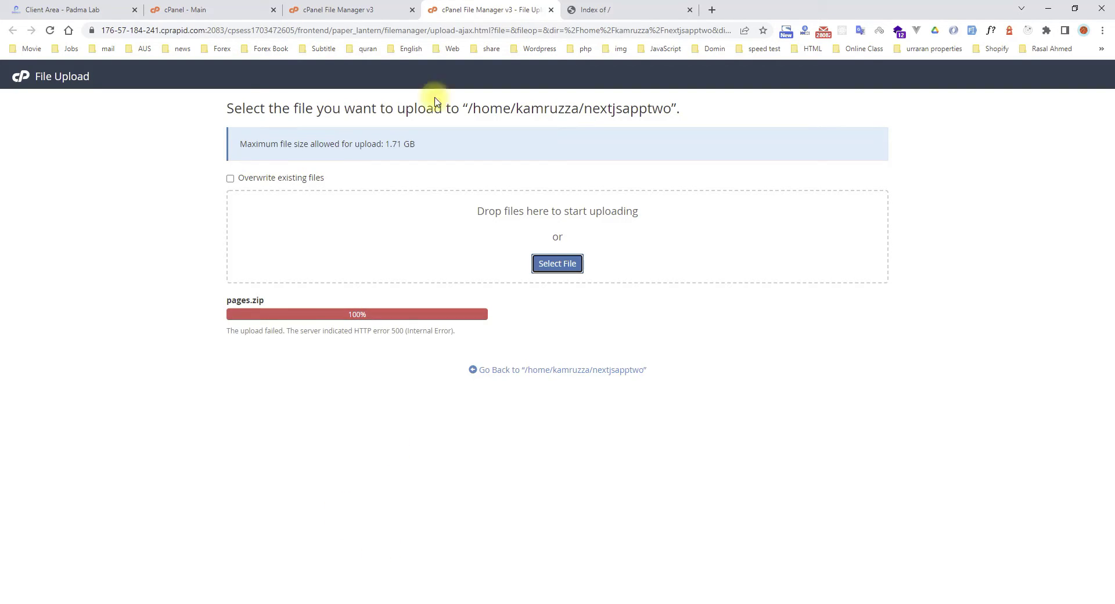
Reload the nextjsapptwo directory listing in File Manager to check for the uploaded archive
{"action": "left_click", "coordinate": [353, 10]}
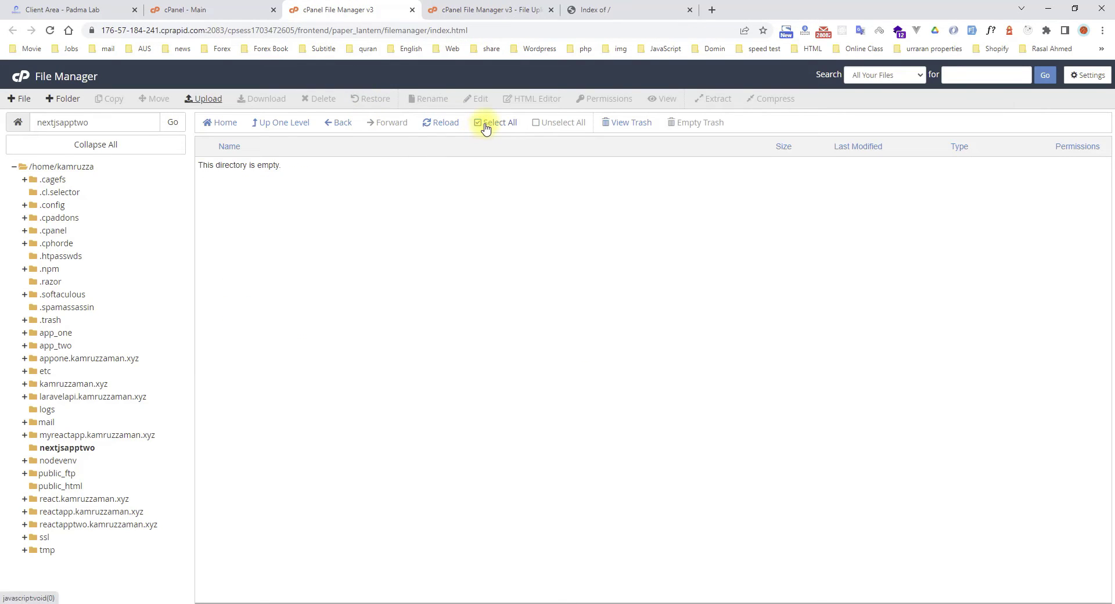
{"action": "left_click", "coordinate": [430, 122]}
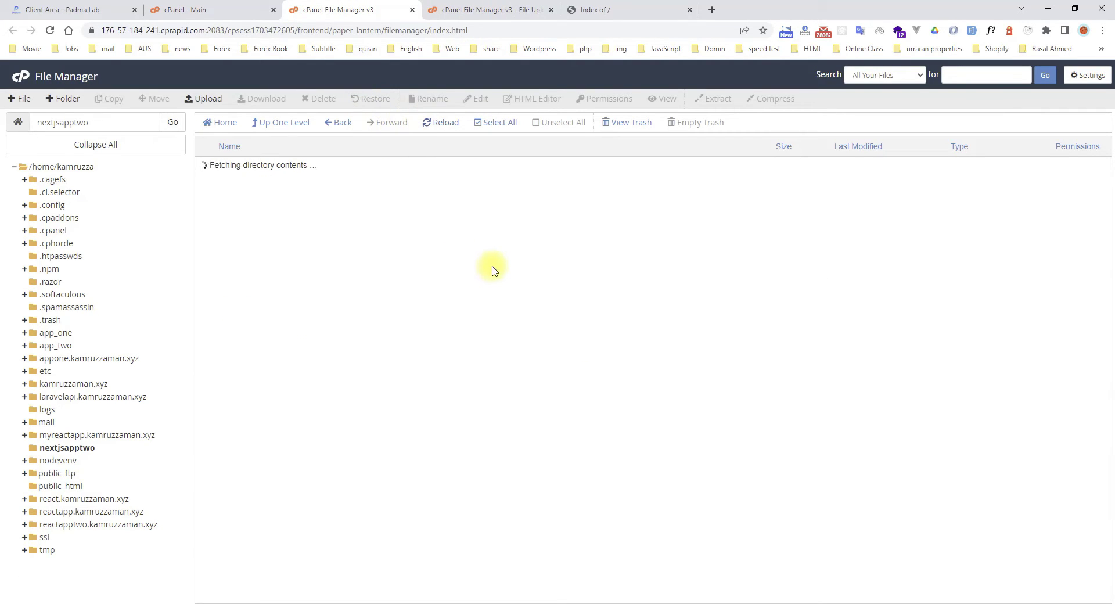
{"action": "left_click", "coordinate": [427, 123]}
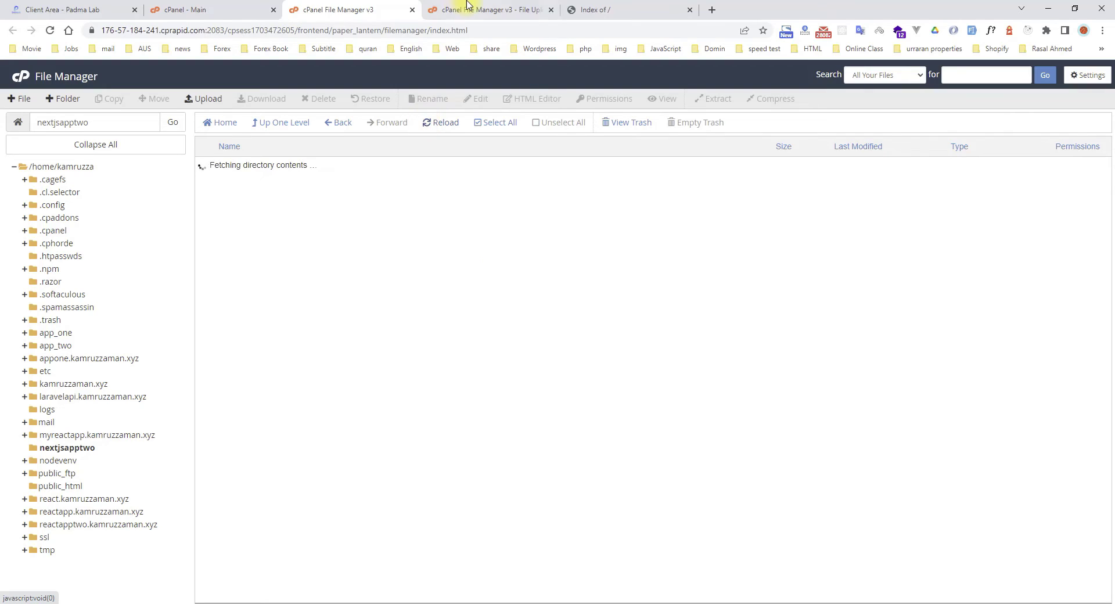
Return to the file upload page and retry uploading pages.zip to nextjsapptwo
{"action": "left_click", "coordinate": [467, 5]}
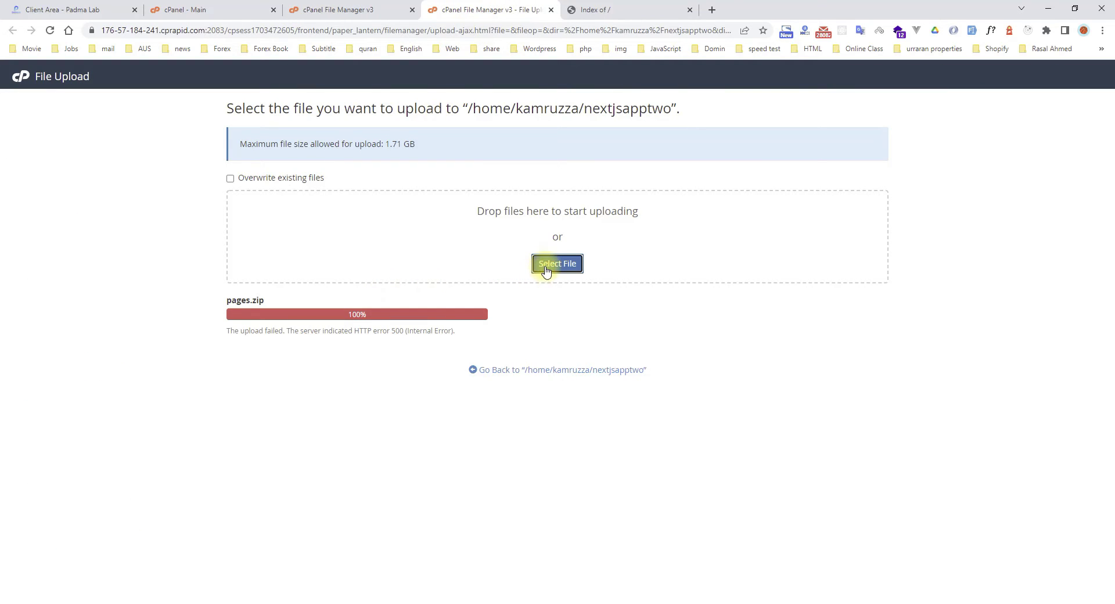
{"action": "left_click", "coordinate": [556, 264]}
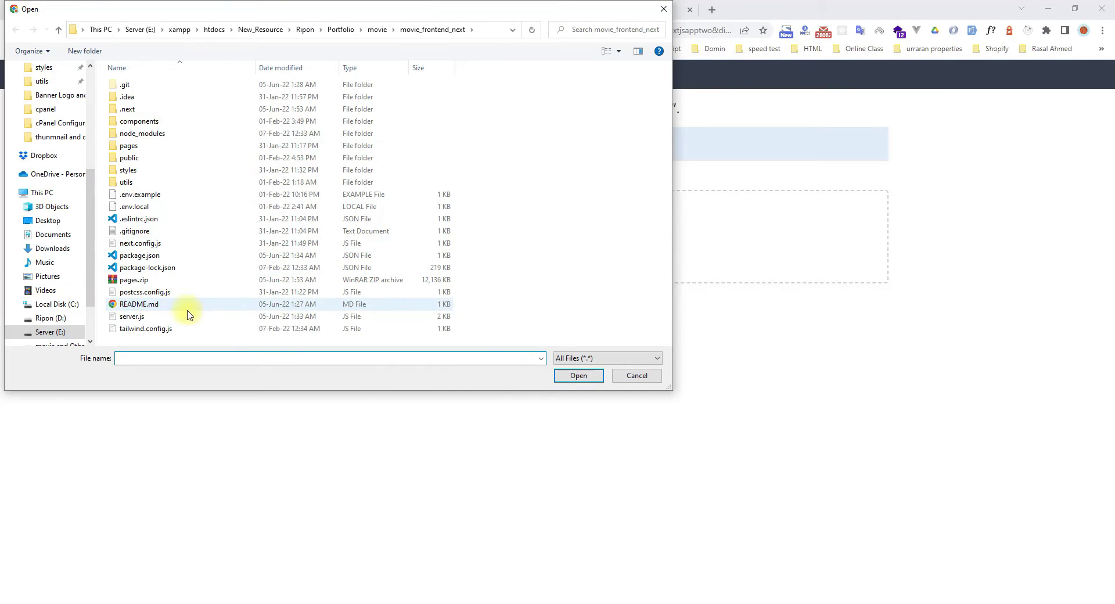
{"action": "left_click", "coordinate": [119, 280]}
{"action": "left_click", "coordinate": [579, 376]}
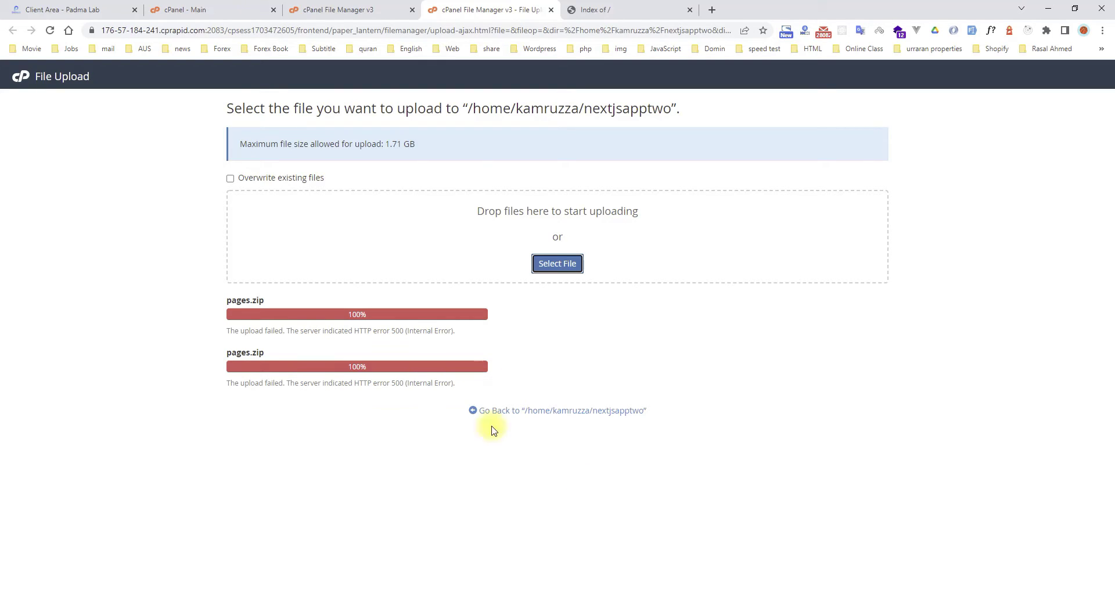
Refresh the contents of nextjsapptwo in File Manager again to verify whether pages.zip is there
{"action": "left_click", "coordinate": [305, 10]}
{"action": "left_click", "coordinate": [446, 124]}
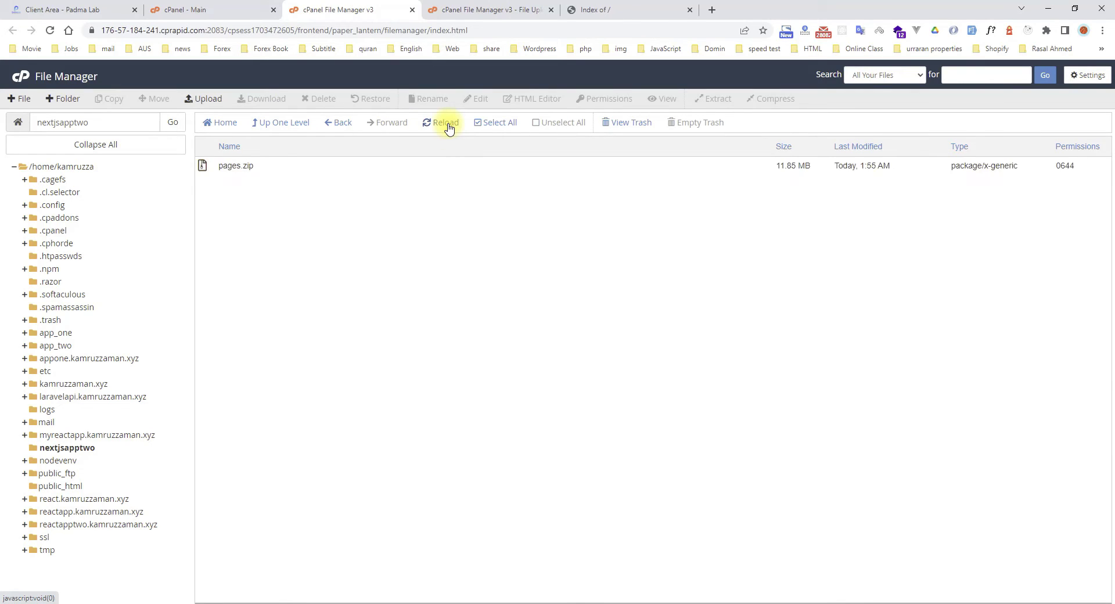
{"action": "left_click", "coordinate": [448, 127]}
Upload pages.zip to nextjsapptwo again, overwriting the existing archive, and reload the folder listing in File Manager
{"action": "left_click", "coordinate": [491, 10]}
{"action": "left_click", "coordinate": [50, 30]}
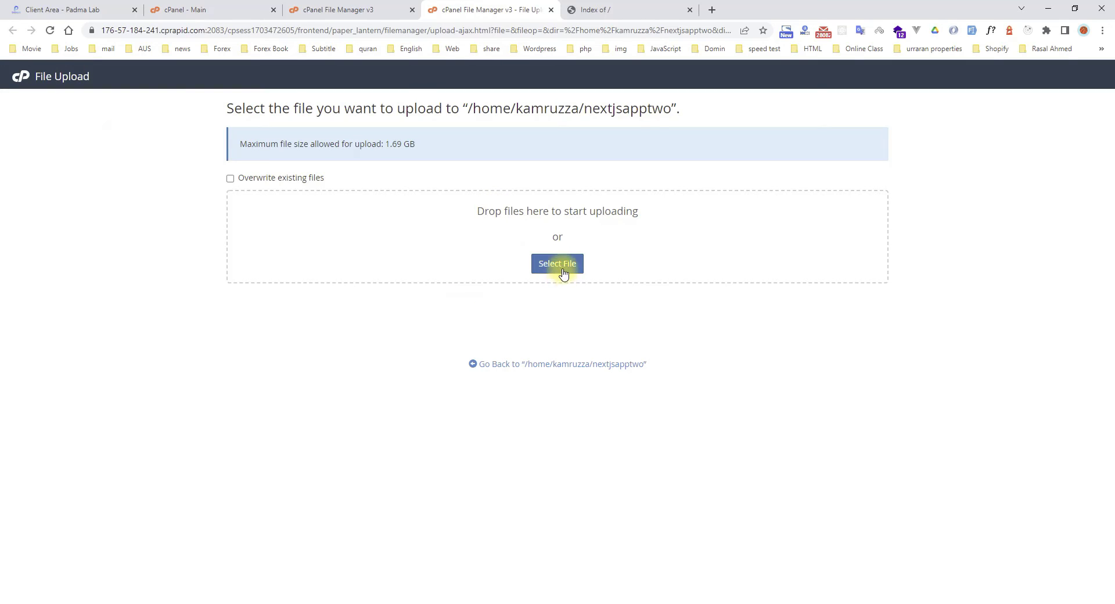
{"action": "left_click", "coordinate": [559, 265]}
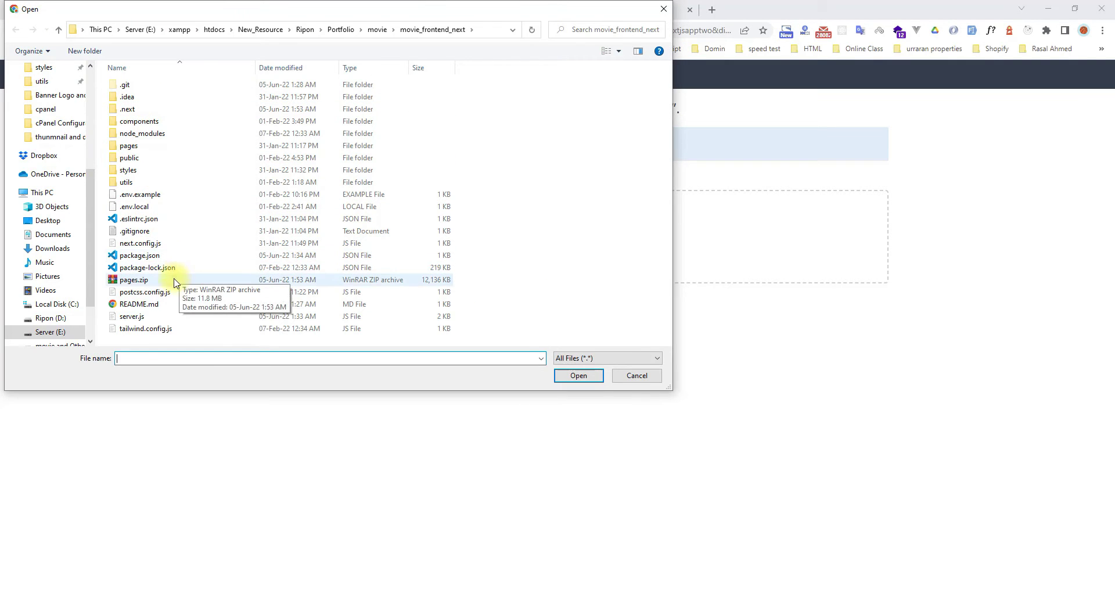
{"action": "left_click", "coordinate": [173, 280]}
{"action": "left_click", "coordinate": [579, 375]}
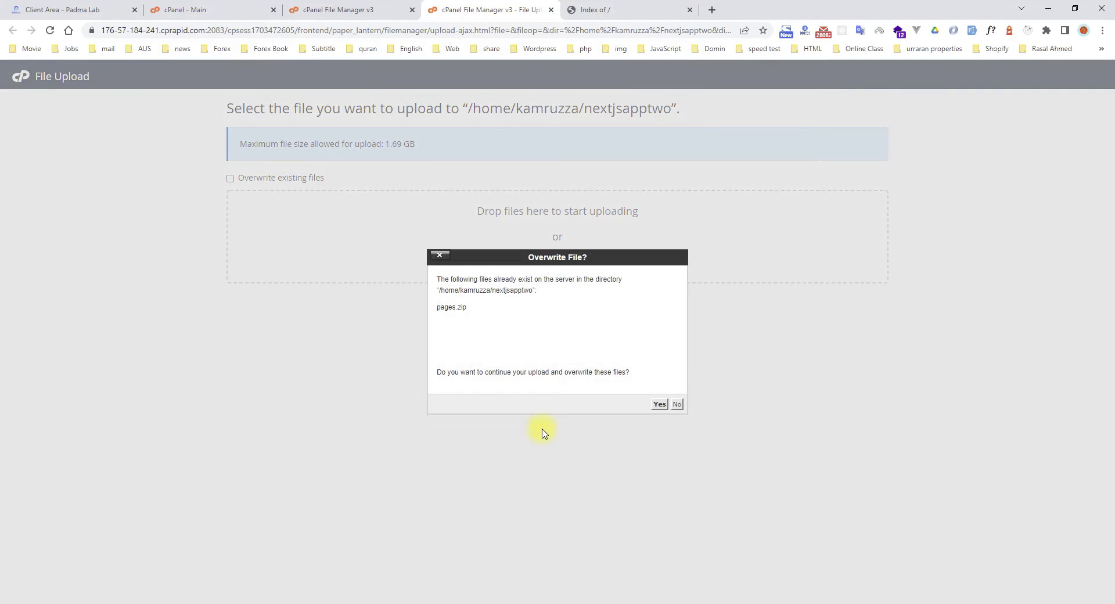
{"action": "left_click", "coordinate": [659, 405]}
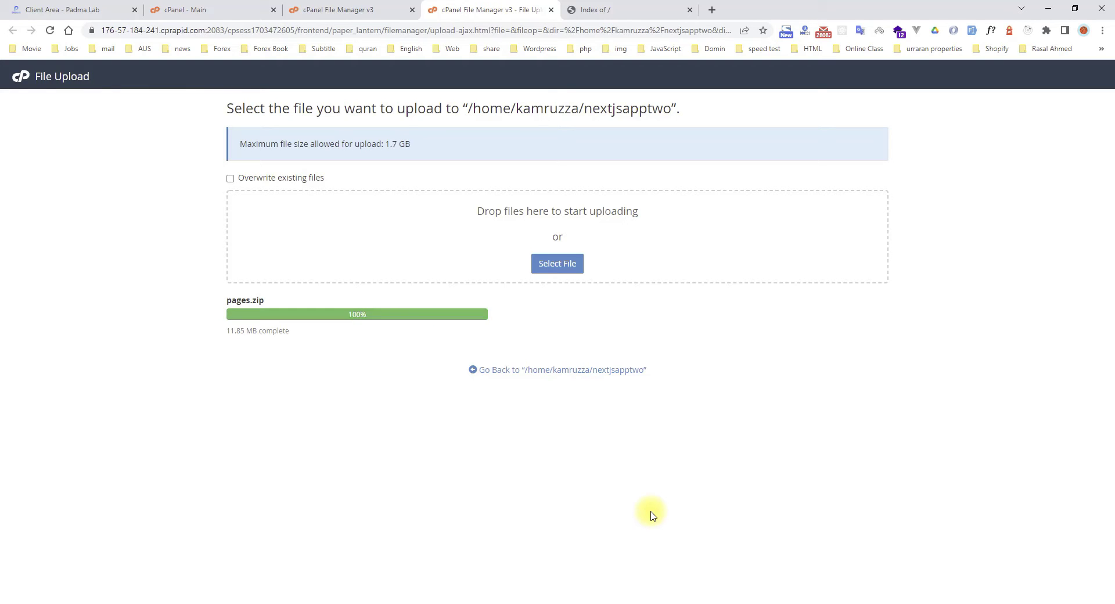
{"action": "left_click", "coordinate": [551, 10]}
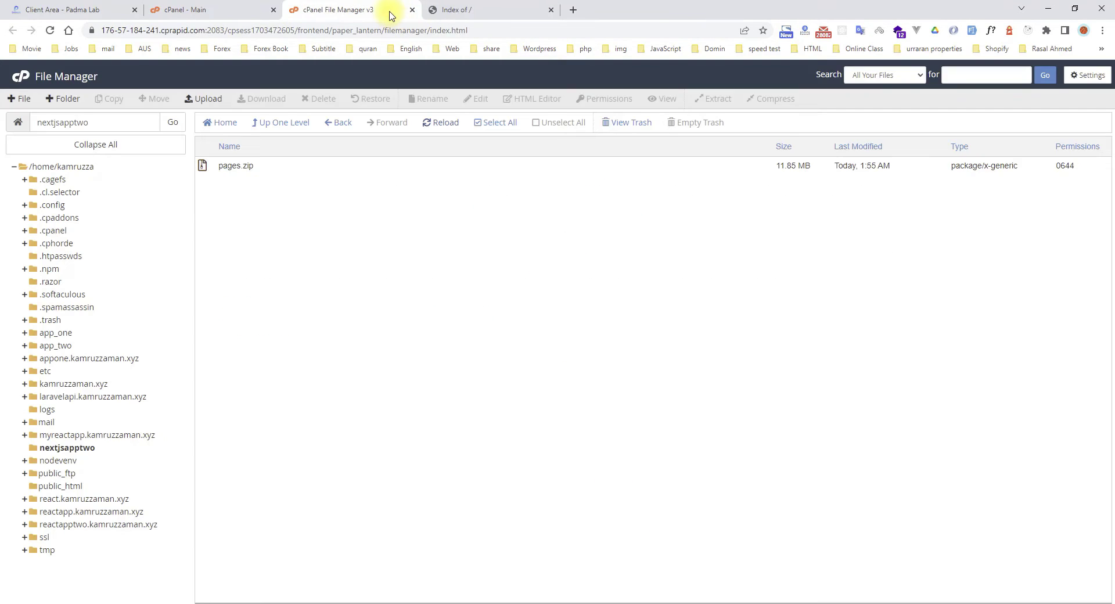
{"action": "left_click", "coordinate": [445, 125]}
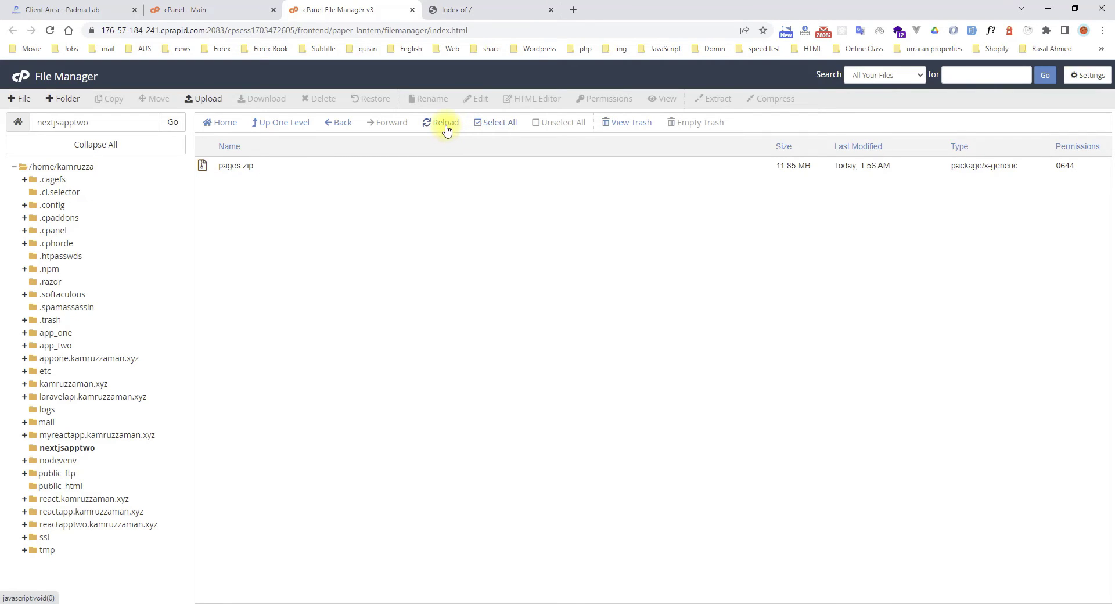
Extract pages.zip into the /nextjsapptwo directory and dismiss the extraction results
{"action": "left_click", "coordinate": [207, 168]}
{"action": "right_click", "coordinate": [209, 169]}
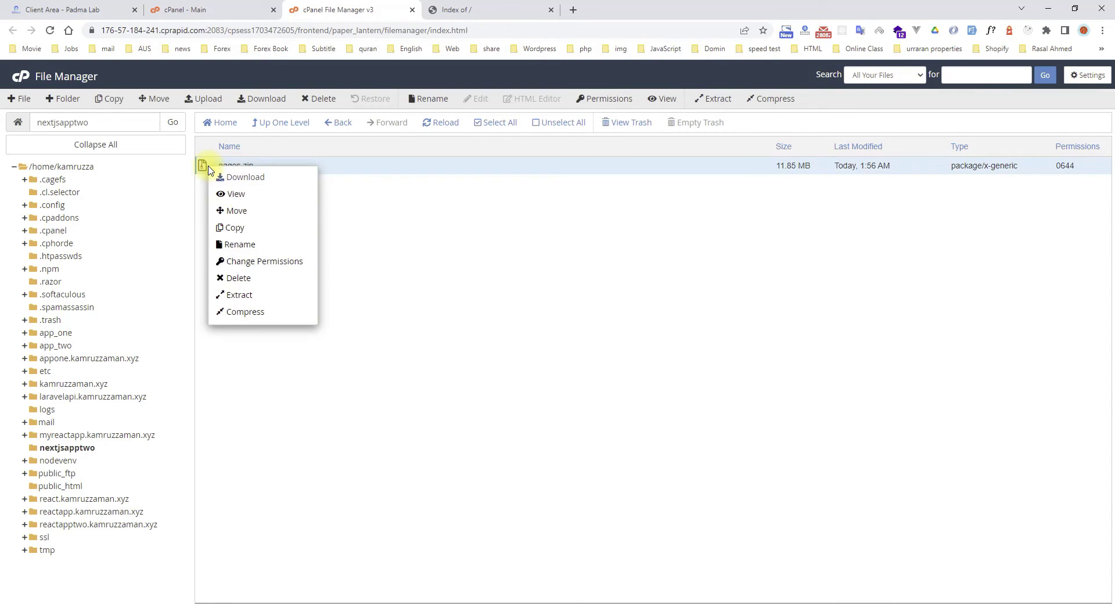
{"action": "left_click", "coordinate": [279, 296]}
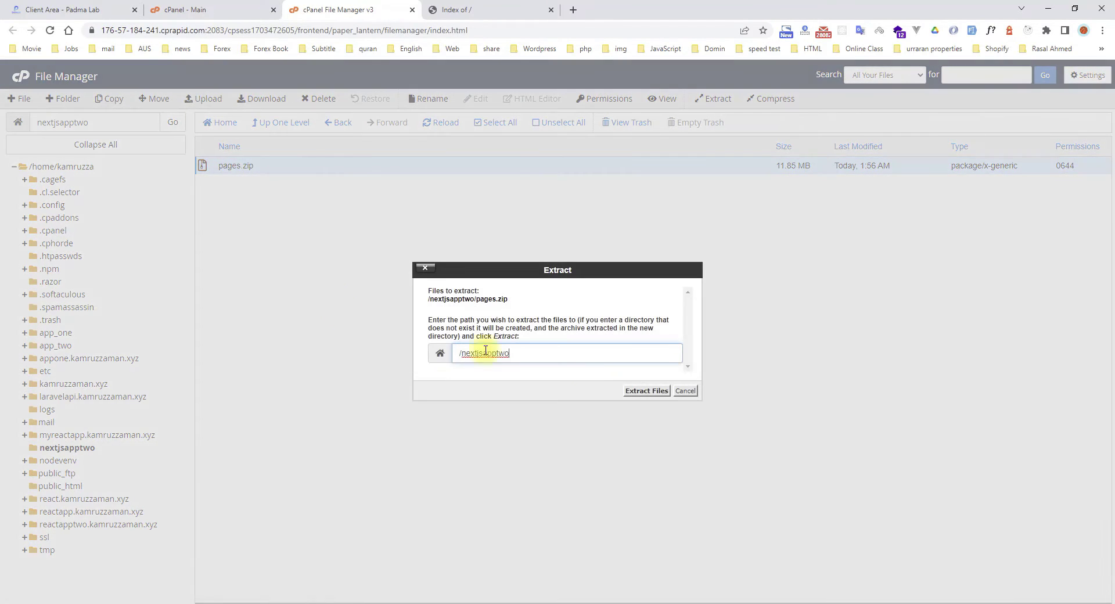
{"action": "left_click", "coordinate": [637, 392]}
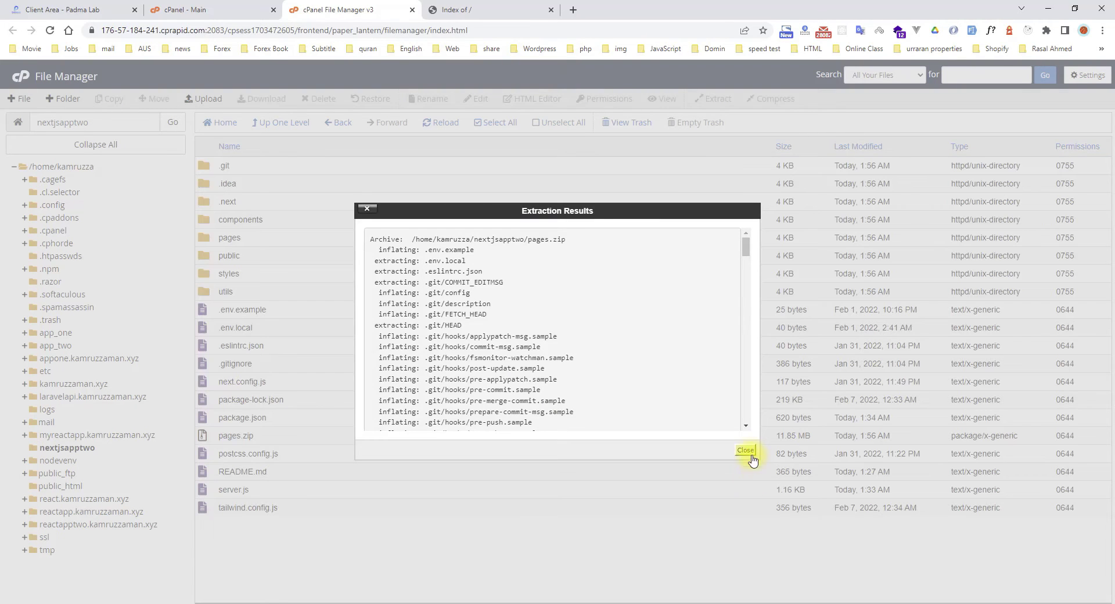
{"action": "left_click", "coordinate": [749, 453]}
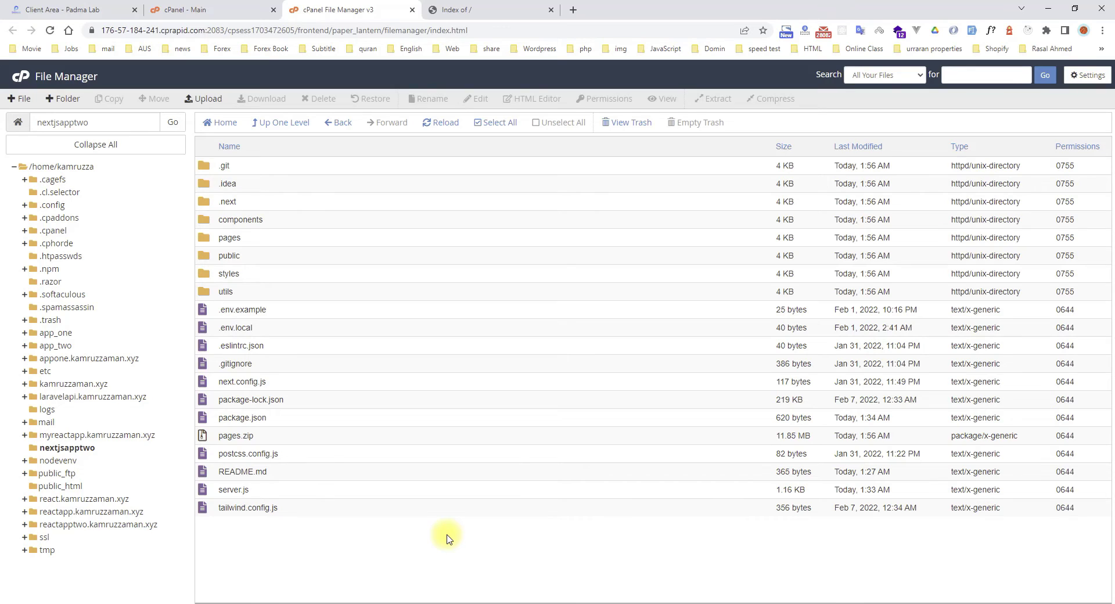
Open the Setup Node.js App tool from the cPanel main page in a separate browser tab
{"action": "left_click", "coordinate": [239, 8]}
{"action": "scroll", "coordinate": [401, 372], "scroll_direction": "down", "scroll_amount": 3}
{"action": "scroll", "coordinate": [635, 437], "scroll_direction": "down", "scroll_amount": 6}
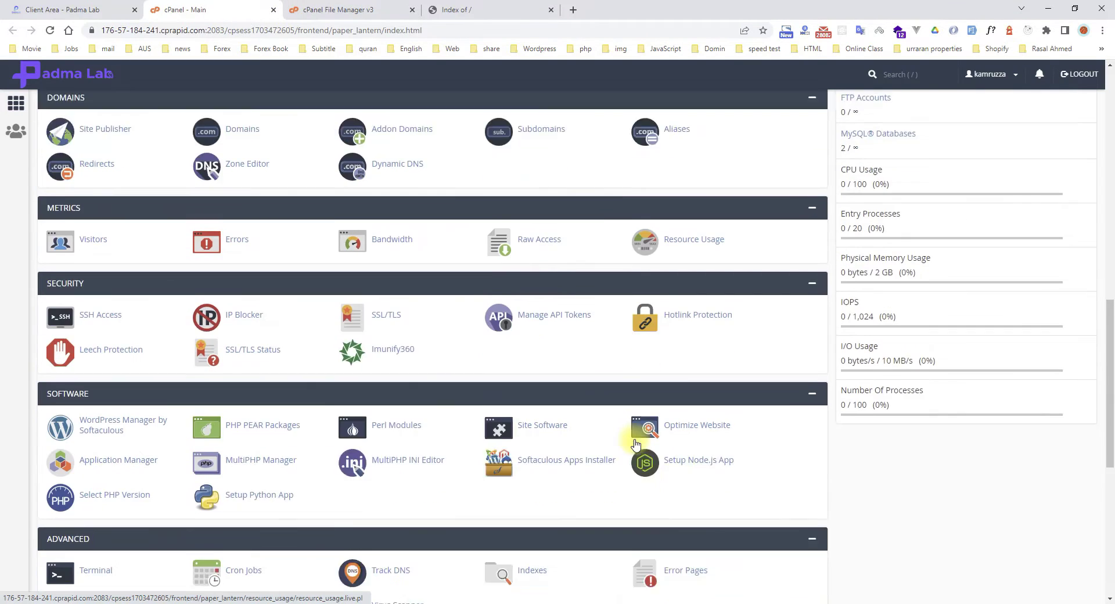
{"action": "middle_click", "coordinate": [686, 401]}
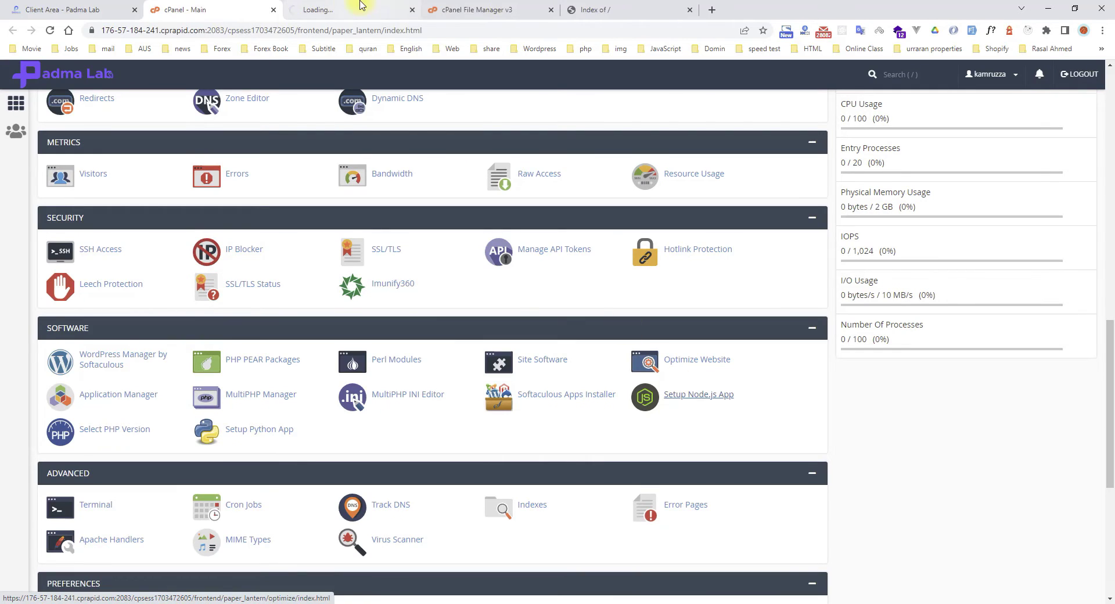
{"action": "left_click", "coordinate": [361, 9]}
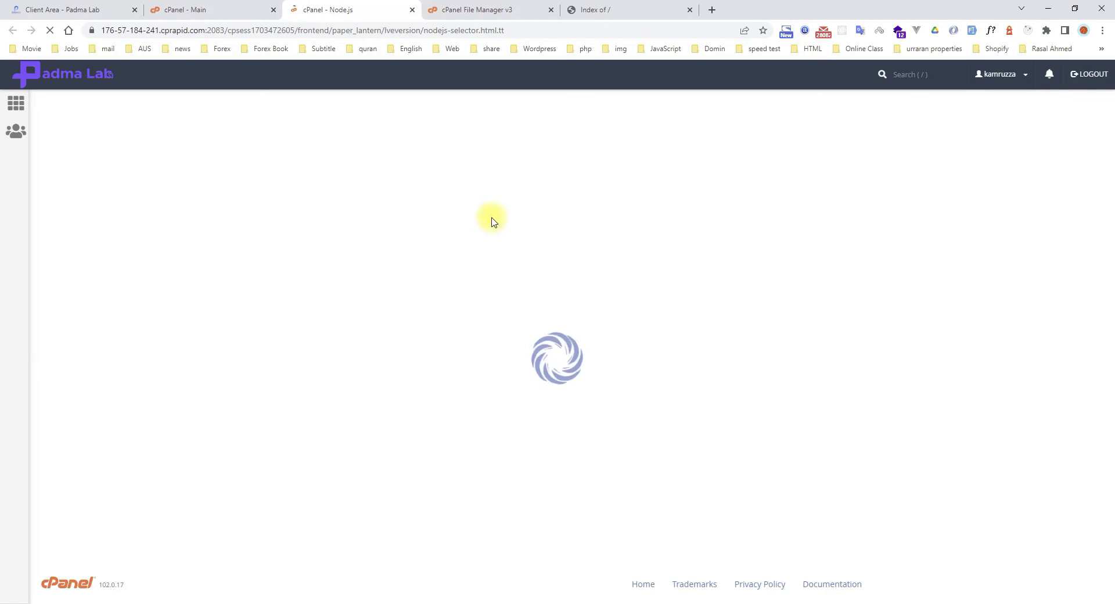
Go to the home directory in File Manager and select the name text of the nextjsapptwo folder
{"action": "left_click", "coordinate": [450, 8]}
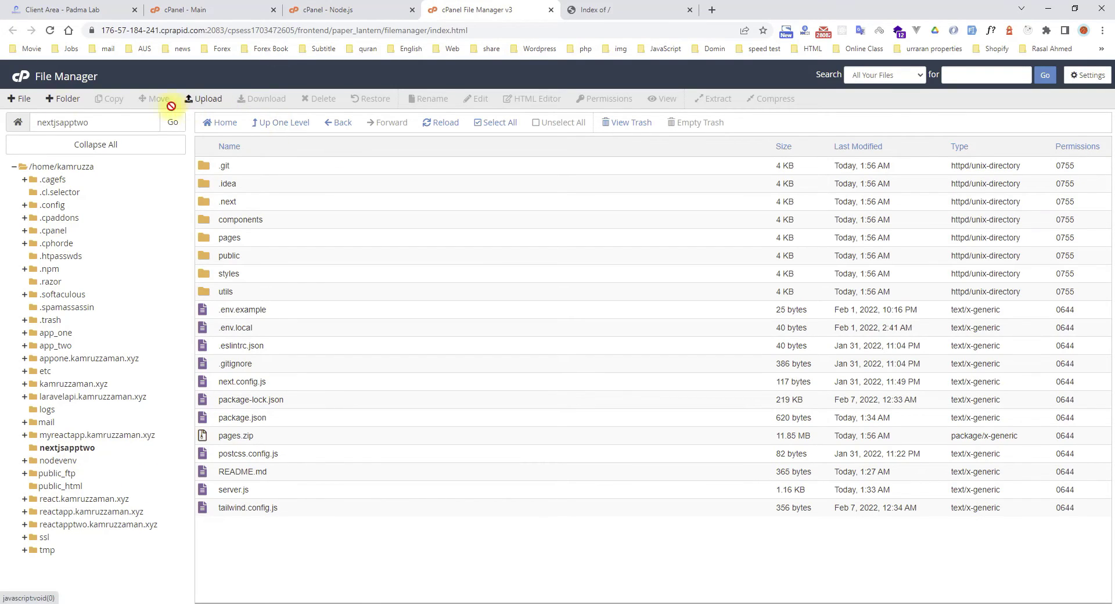
{"action": "left_click", "coordinate": [46, 168]}
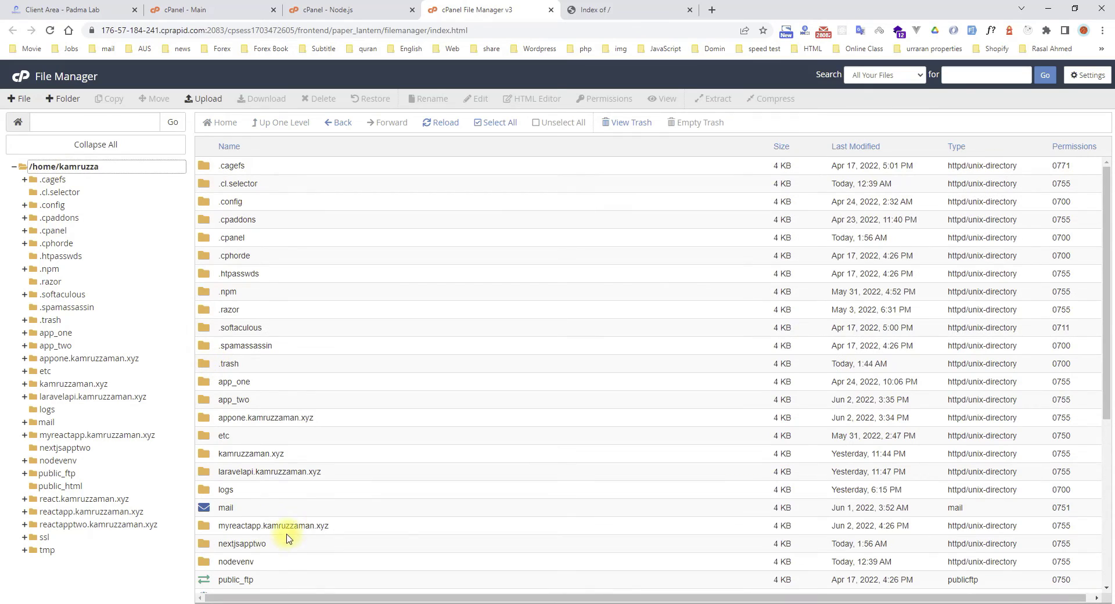
{"action": "left_click", "coordinate": [260, 544]}
{"action": "left_click", "coordinate": [260, 544]}
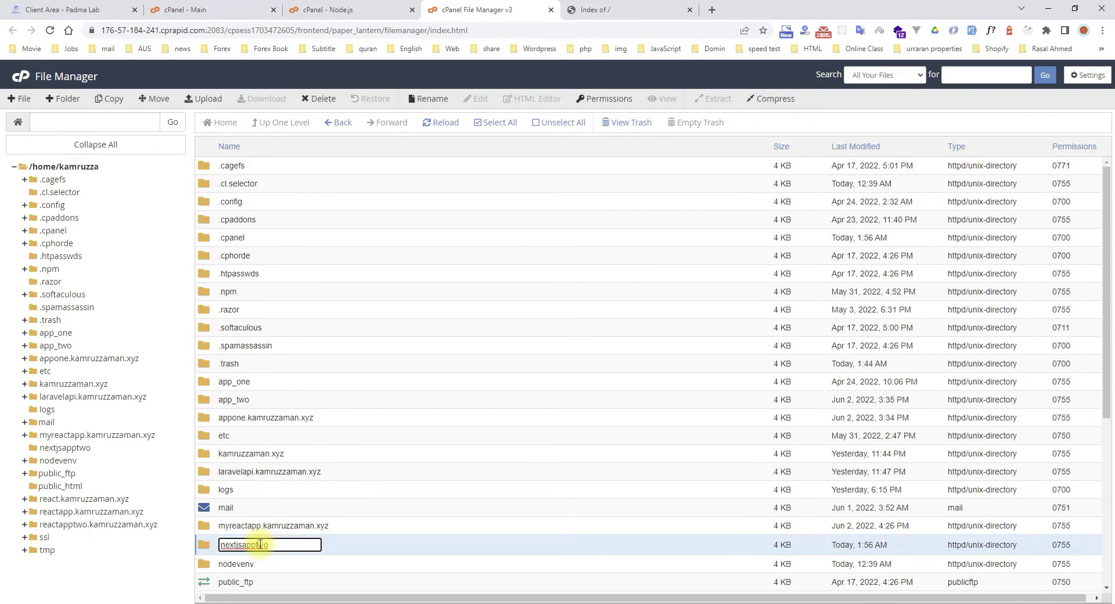
{"action": "double_click", "coordinate": [260, 544]}
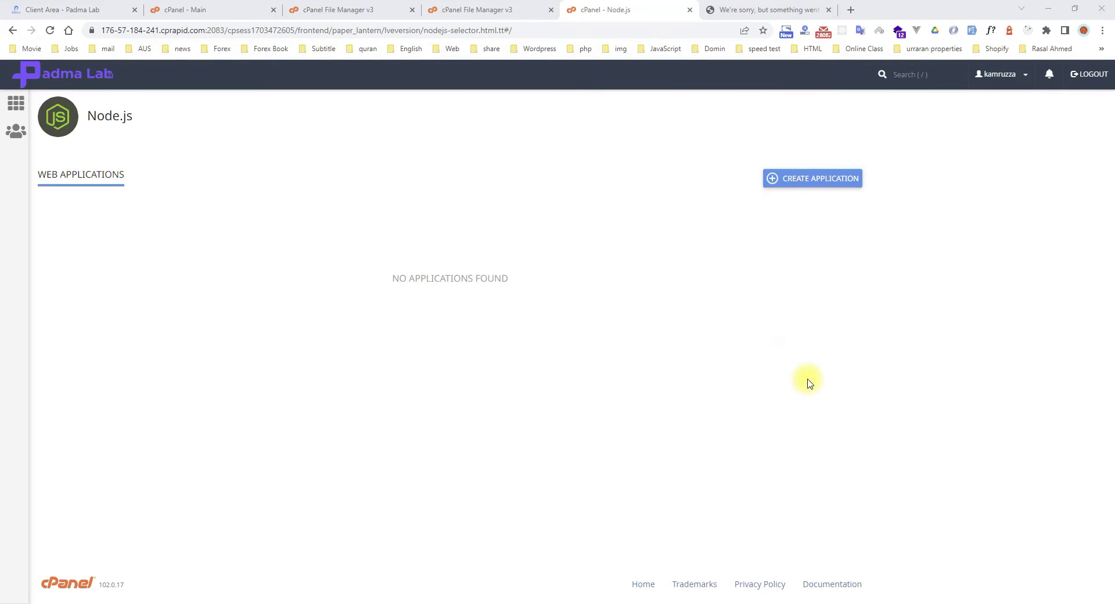
Start a new Node.js application with Node.js version 16.15.0 and the application mode Production
{"action": "left_click", "coordinate": [796, 182]}
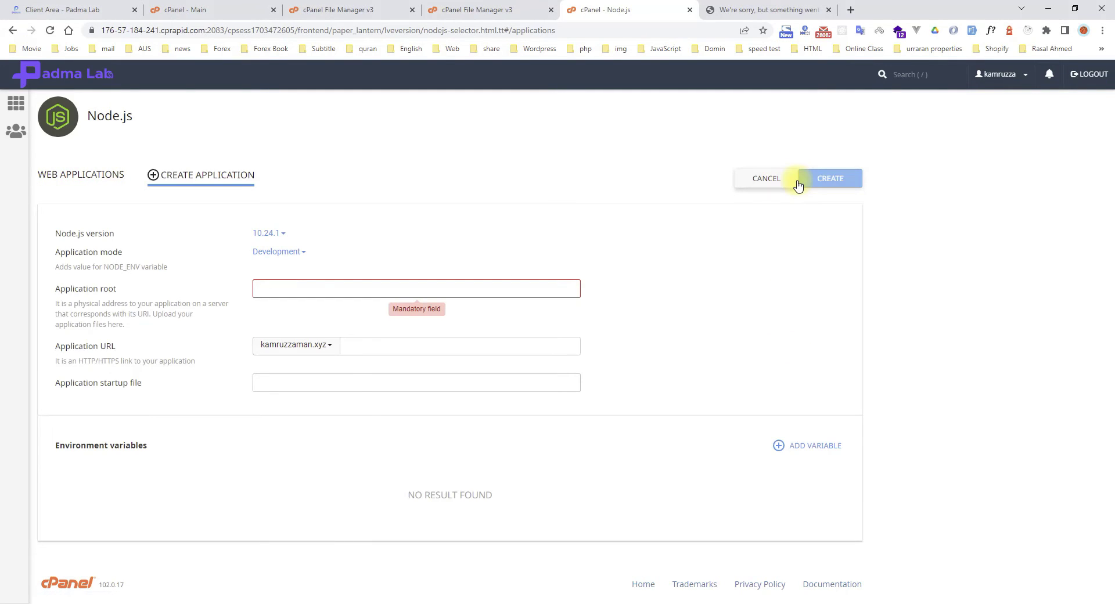
{"action": "left_click", "coordinate": [281, 235]}
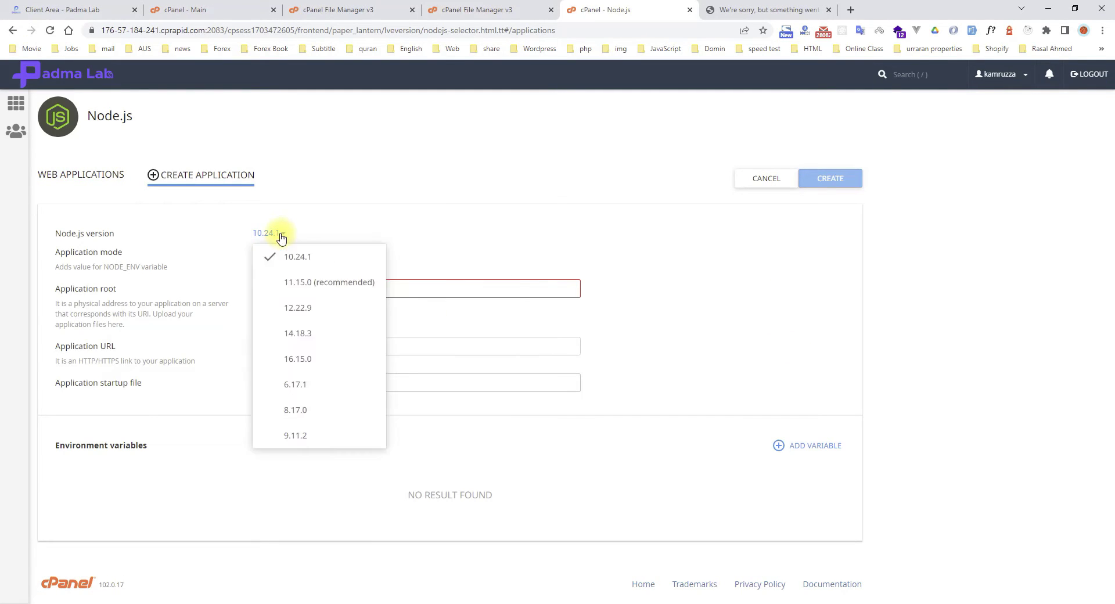
{"action": "left_click", "coordinate": [310, 358]}
{"action": "left_click", "coordinate": [293, 253]}
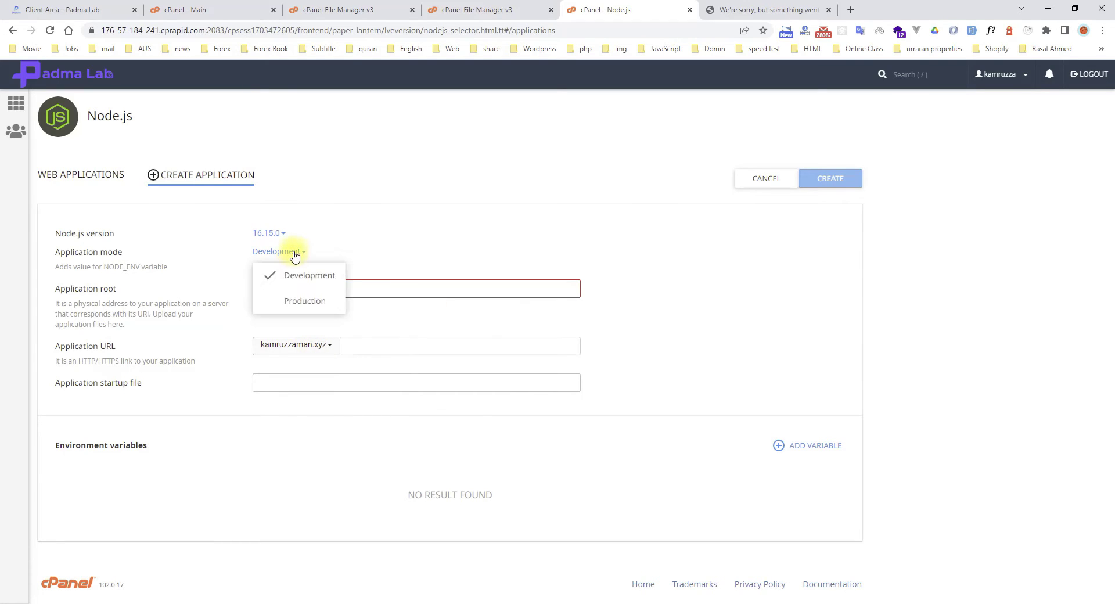
{"action": "left_click", "coordinate": [298, 302]}
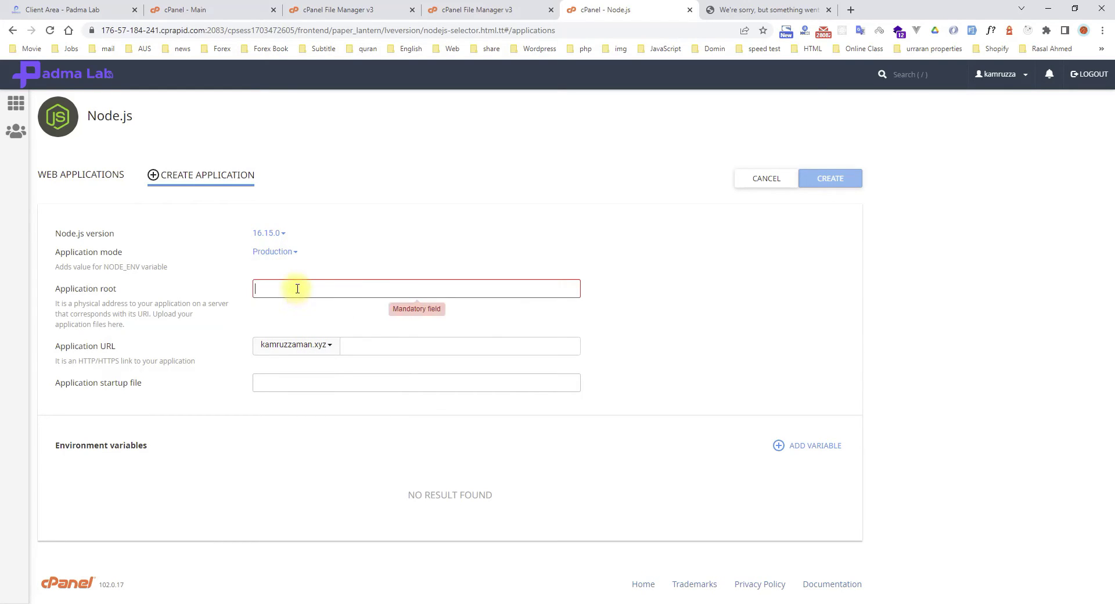
Set the application root to nextjsapptwo, check it against the File Manager folder, and keep the main domain as the application URL
{"action": "left_click", "coordinate": [297, 288]}
{"action": "type", "text": "nextjsapptwo"}
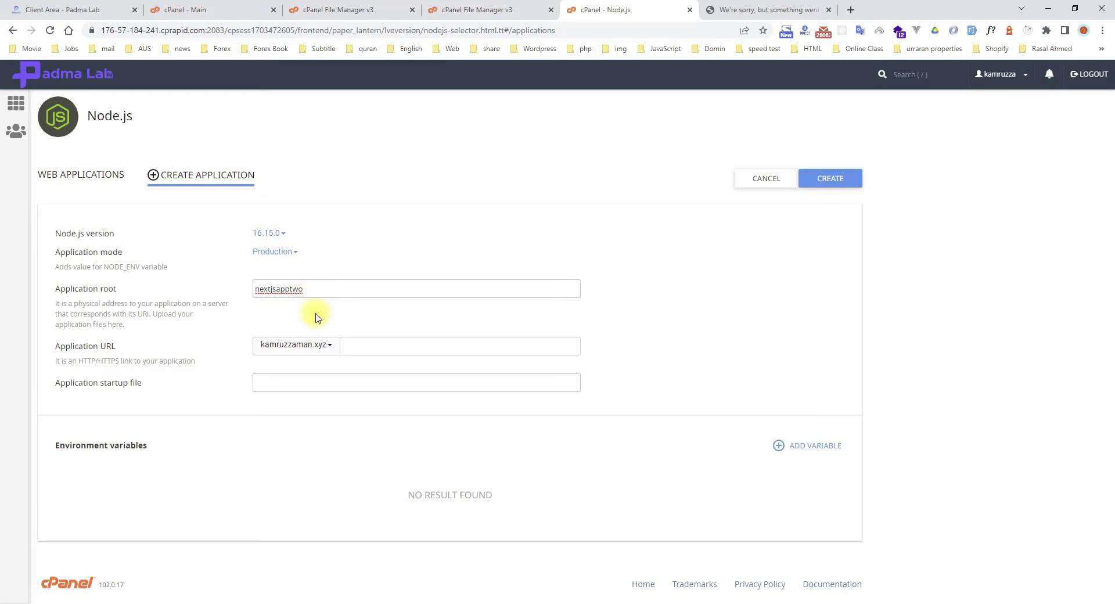
{"action": "left_click", "coordinate": [490, 9]}
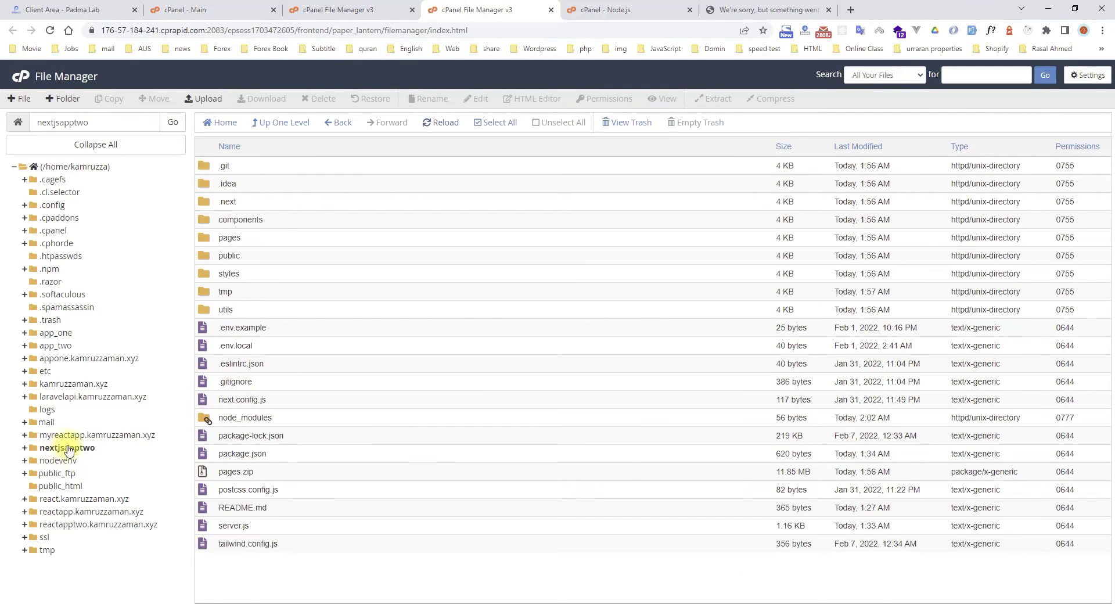
{"action": "left_click", "coordinate": [646, 16]}
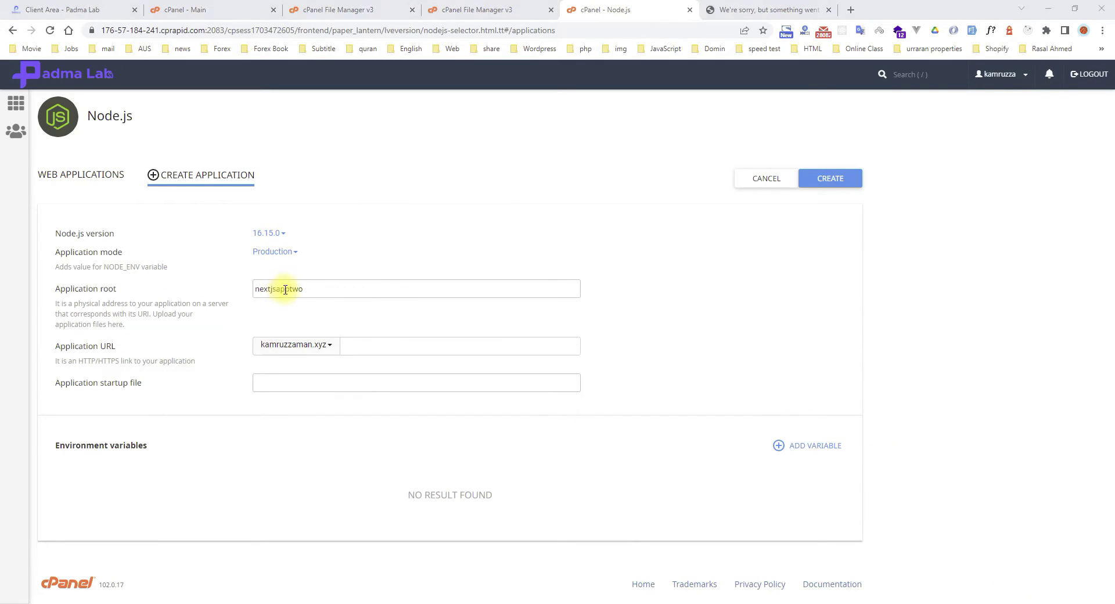
{"action": "left_click_drag", "start_coordinate": [256, 289], "coordinate": [322, 289]}
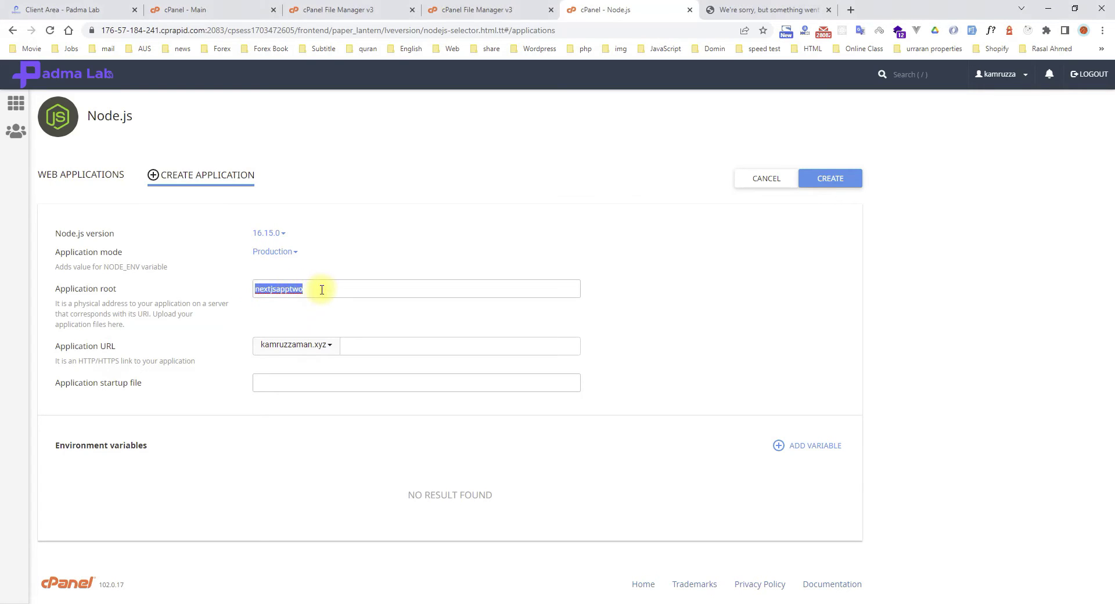
{"action": "left_click", "coordinate": [325, 289]}
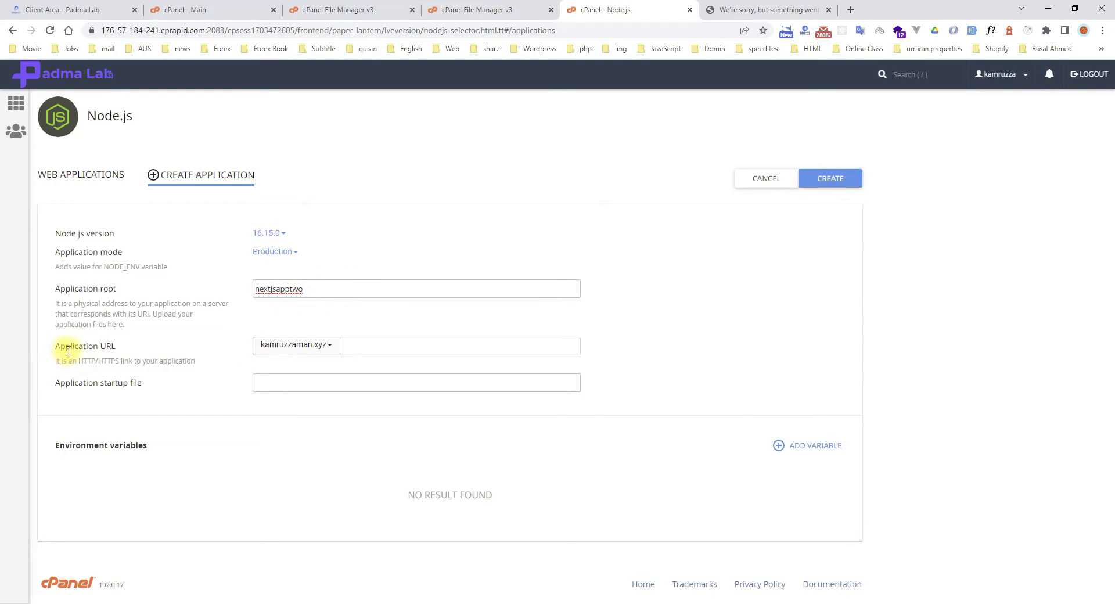
{"action": "left_click", "coordinate": [328, 345]}
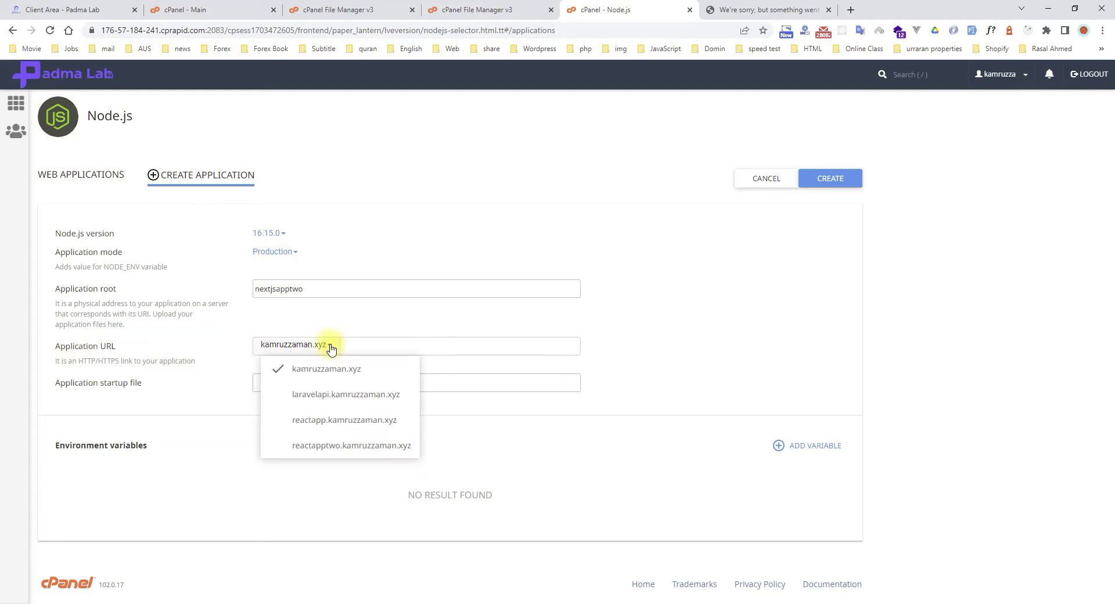
{"action": "left_click", "coordinate": [331, 348]}
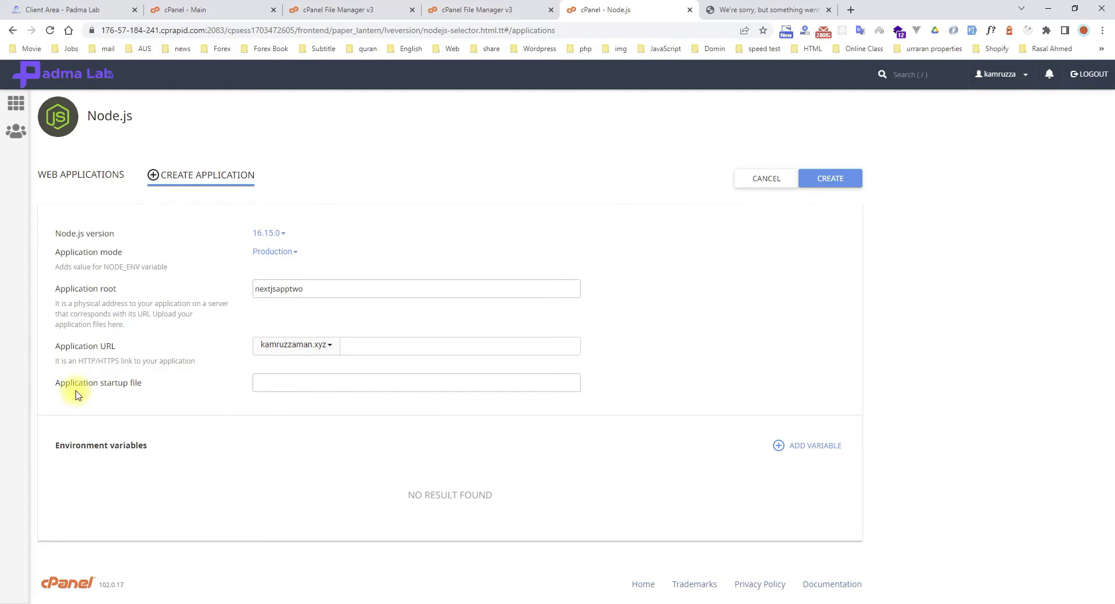
Locate server.js in the nextjsapptwo folder, enter it as the application startup file, and create the Node.js application
{"action": "left_click", "coordinate": [513, 9]}
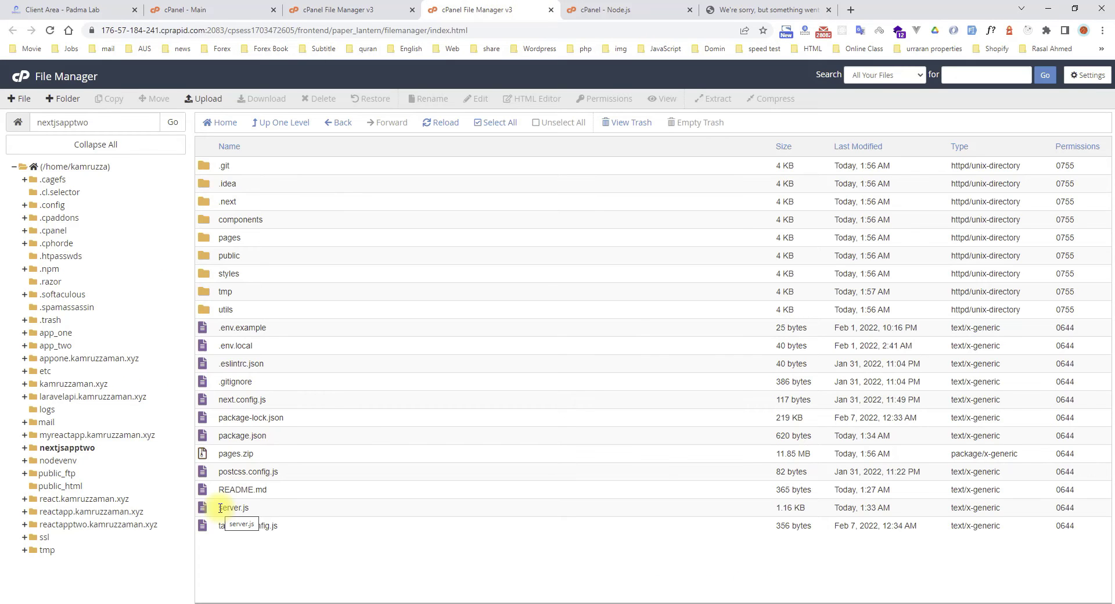
{"action": "left_click", "coordinate": [251, 508]}
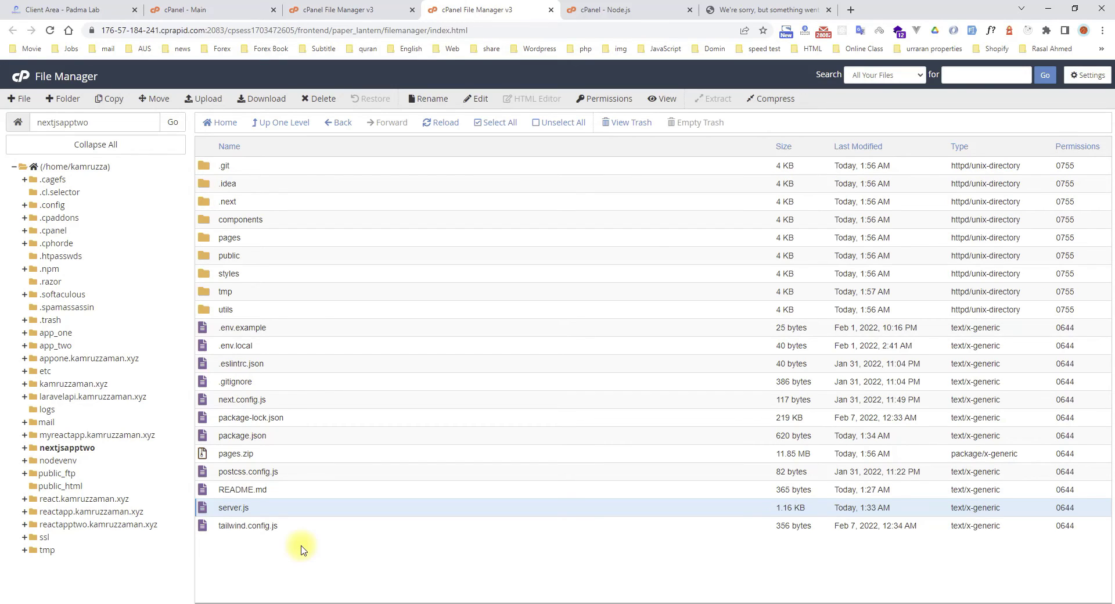
{"action": "left_click", "coordinate": [638, 19]}
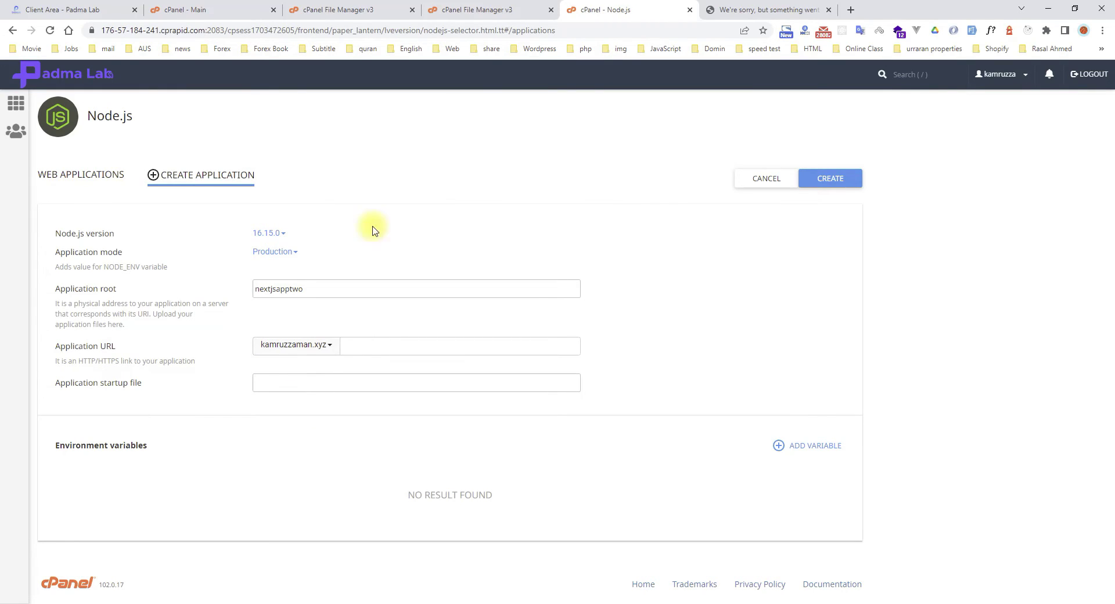
{"action": "left_click", "coordinate": [490, 9]}
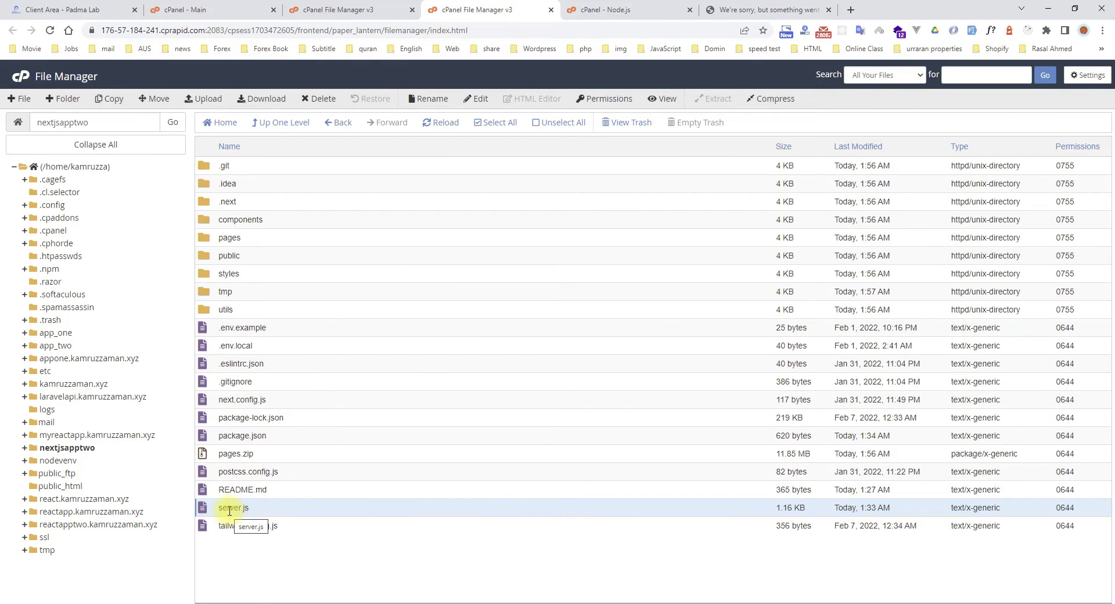
{"action": "left_click", "coordinate": [604, 10]}
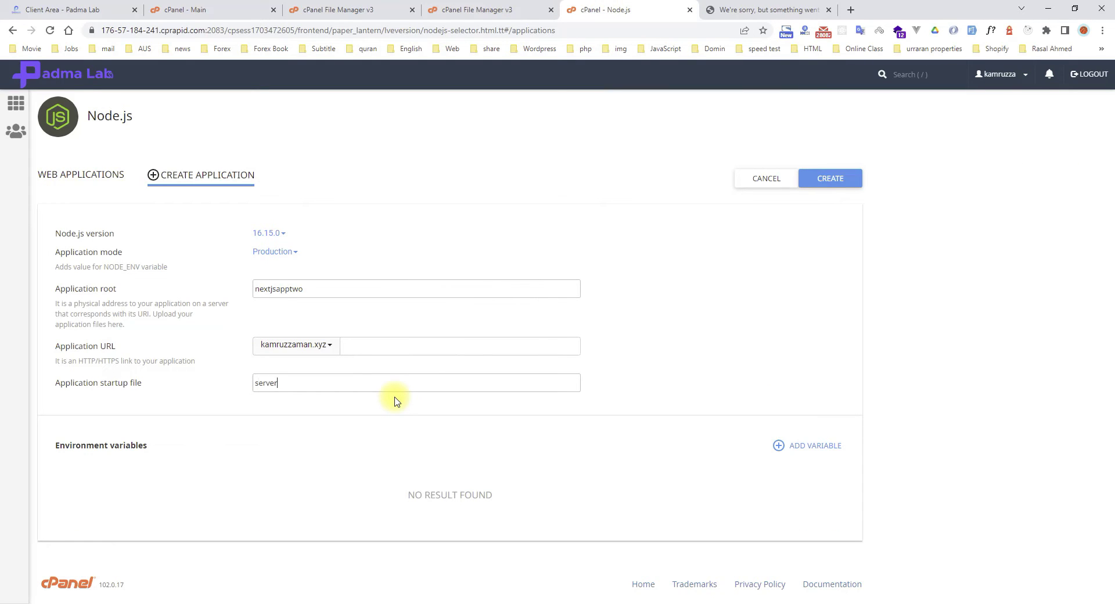
{"action": "left_click", "coordinate": [374, 381]}
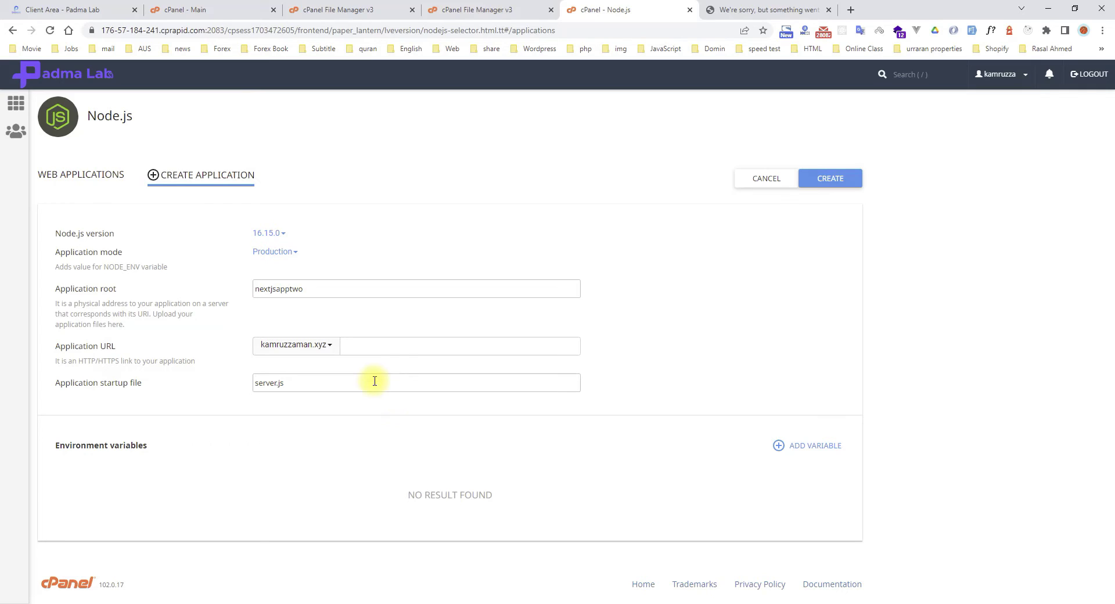
{"action": "left_click", "coordinate": [813, 182]}
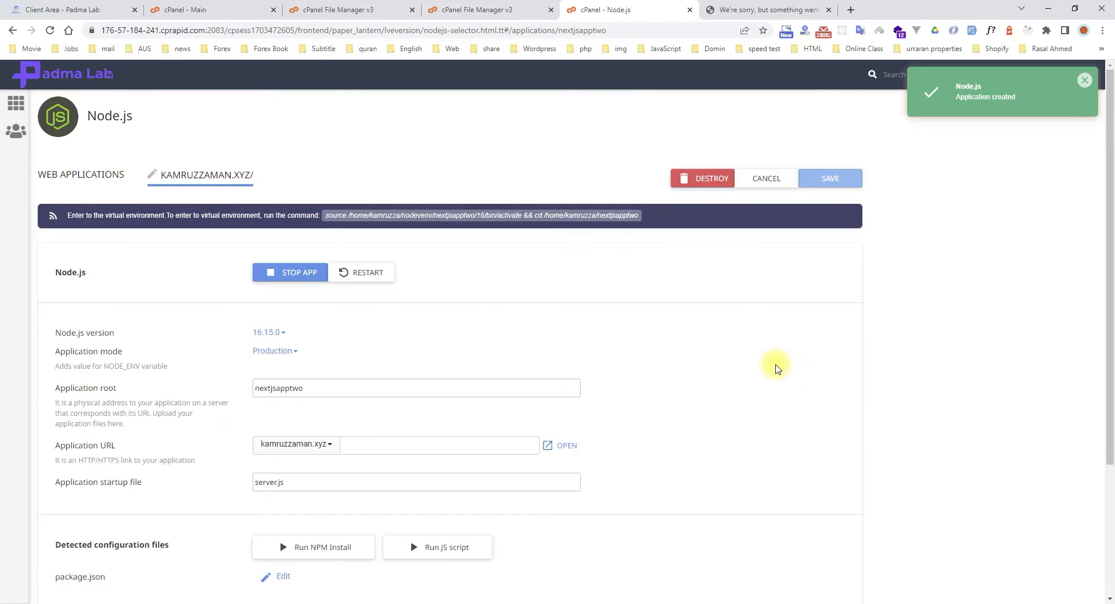
Refresh the nextjsapptwo folder listing in File Manager, and run NPM Install for the Node.js application from its detected package.json
{"action": "left_click", "coordinate": [476, 10]}
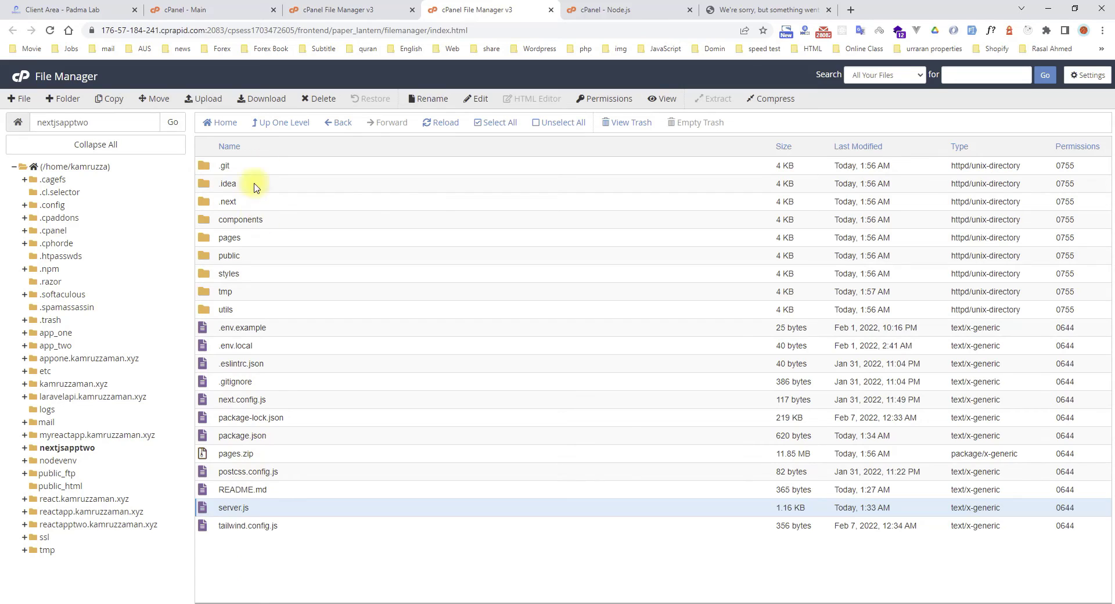
{"action": "left_click", "coordinate": [444, 124]}
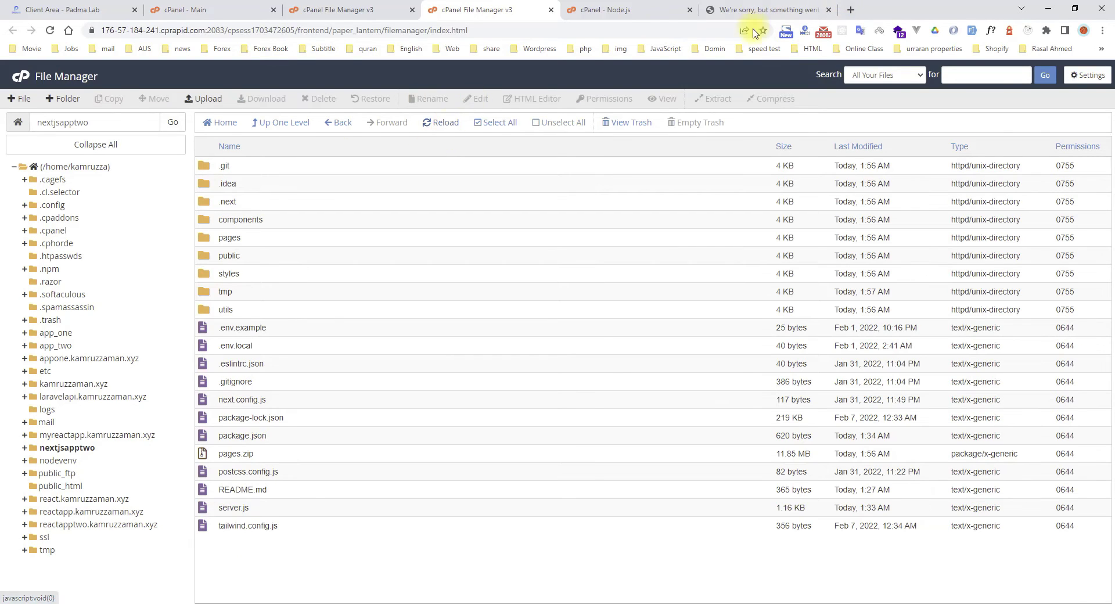
{"action": "left_click", "coordinate": [611, 10]}
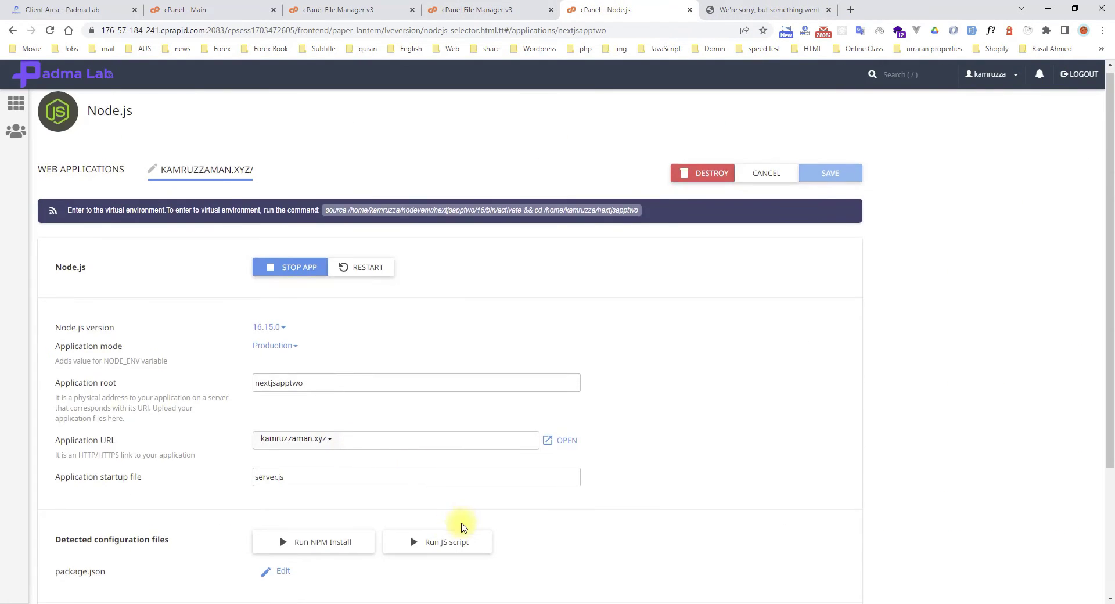
{"action": "scroll", "coordinate": [461, 522], "scroll_direction": "down", "scroll_amount": 3}
{"action": "left_click", "coordinate": [317, 375]}
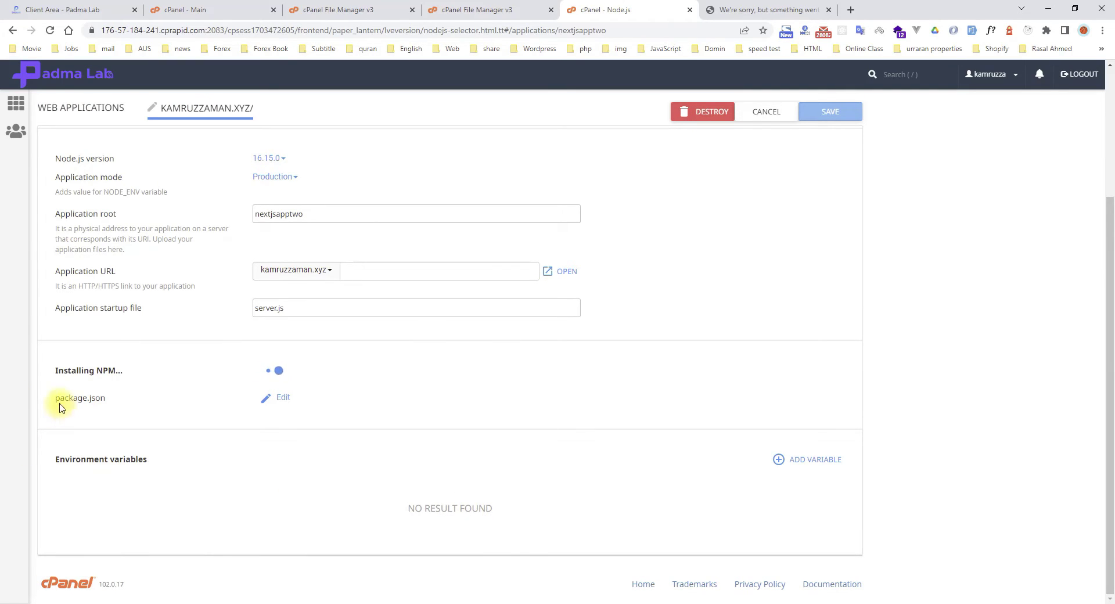
{"action": "left_click_drag", "start_coordinate": [60, 398], "coordinate": [107, 400]}
{"action": "left_click", "coordinate": [163, 428]}
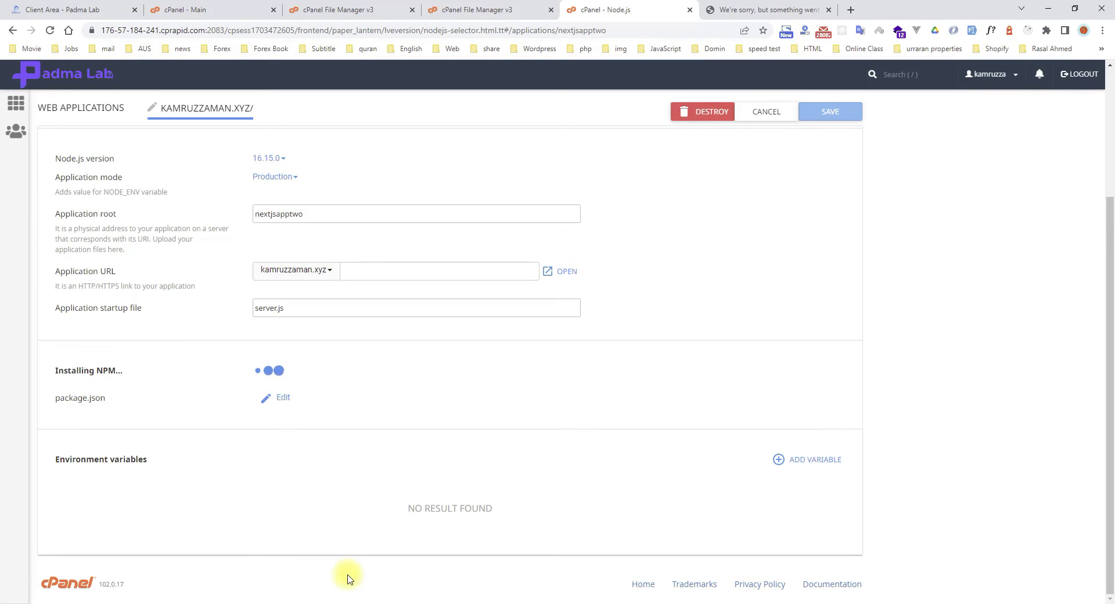
Reload the nextjsapptwo folder in File Manager to check for node_modules, and return to the Node.js application page
{"action": "key", "text": "ctrl+Page_Up"}
{"action": "left_click", "coordinate": [433, 123]}
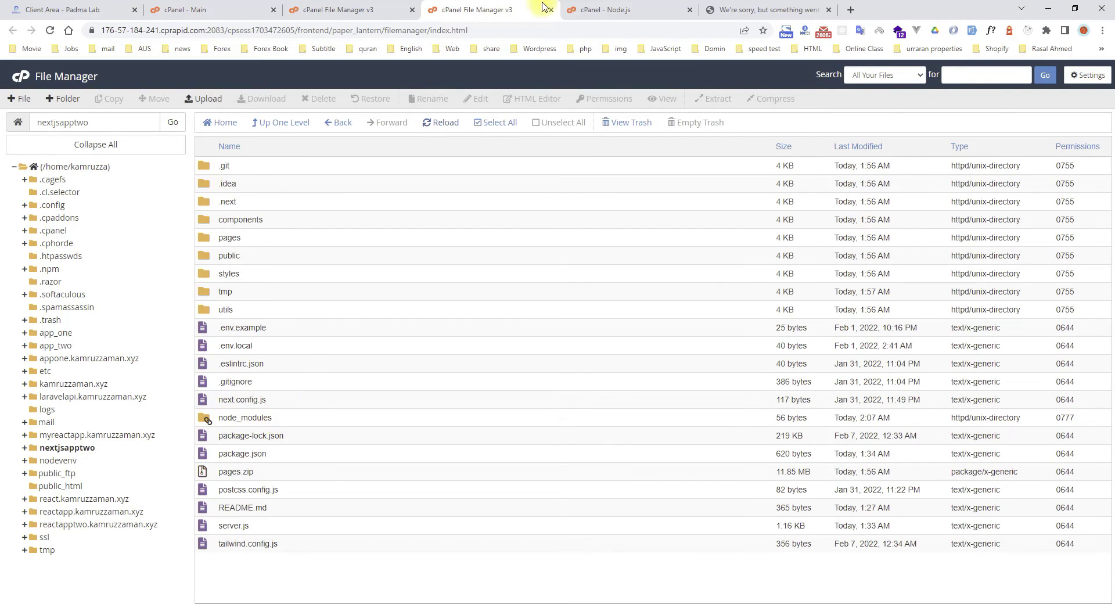
{"action": "left_click", "coordinate": [603, 13]}
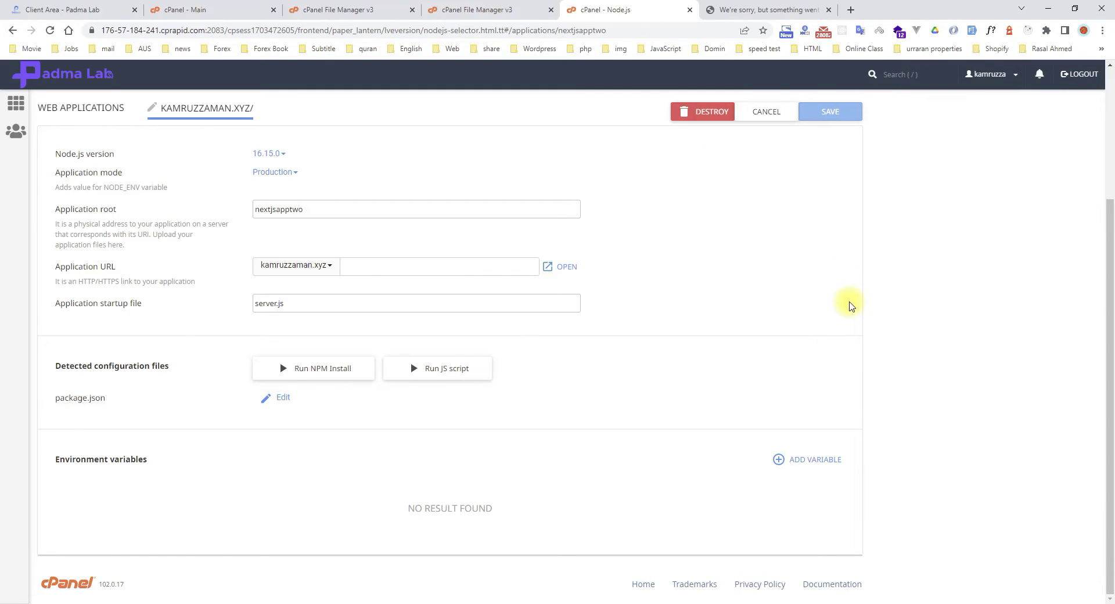
Open the primary domain from the cPanel main page in a new browser tab, move it beside the old error page and close that page
{"action": "left_click", "coordinate": [194, 12]}
{"action": "scroll", "coordinate": [773, 273], "scroll_direction": "up", "scroll_amount": 10}
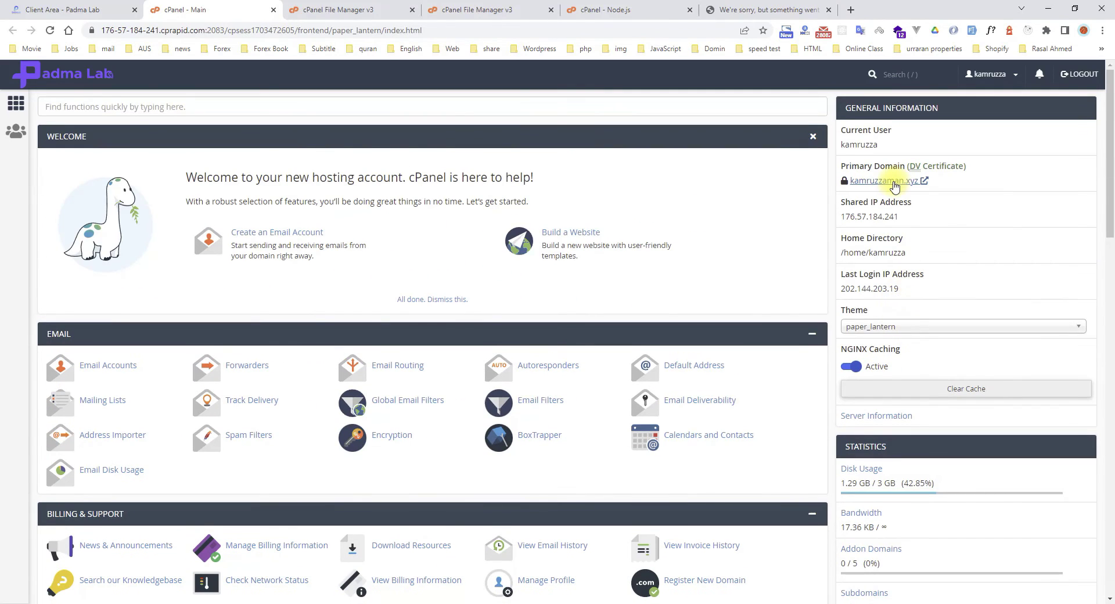
{"action": "middle_click", "coordinate": [894, 181]}
{"action": "left_click_drag", "start_coordinate": [349, 10], "coordinate": [771, 13]}
{"action": "left_click", "coordinate": [950, 11]}
Clear the NGINX cache from the cPanel main page and restart the Node.js application
{"action": "left_click", "coordinate": [654, 12]}
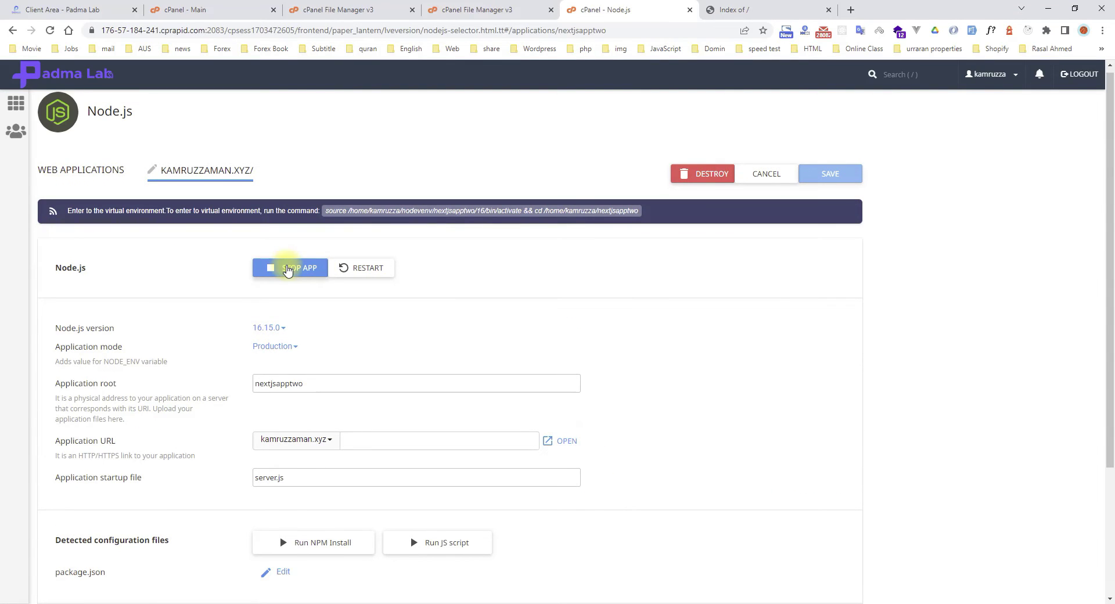
{"action": "left_click", "coordinate": [195, 10]}
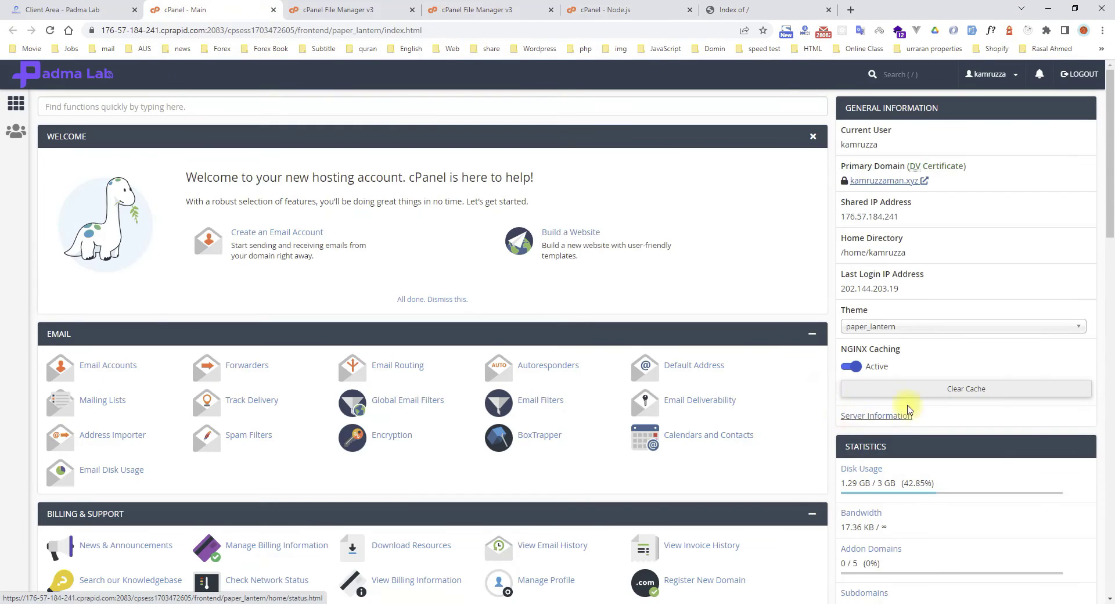
{"action": "left_click", "coordinate": [924, 389]}
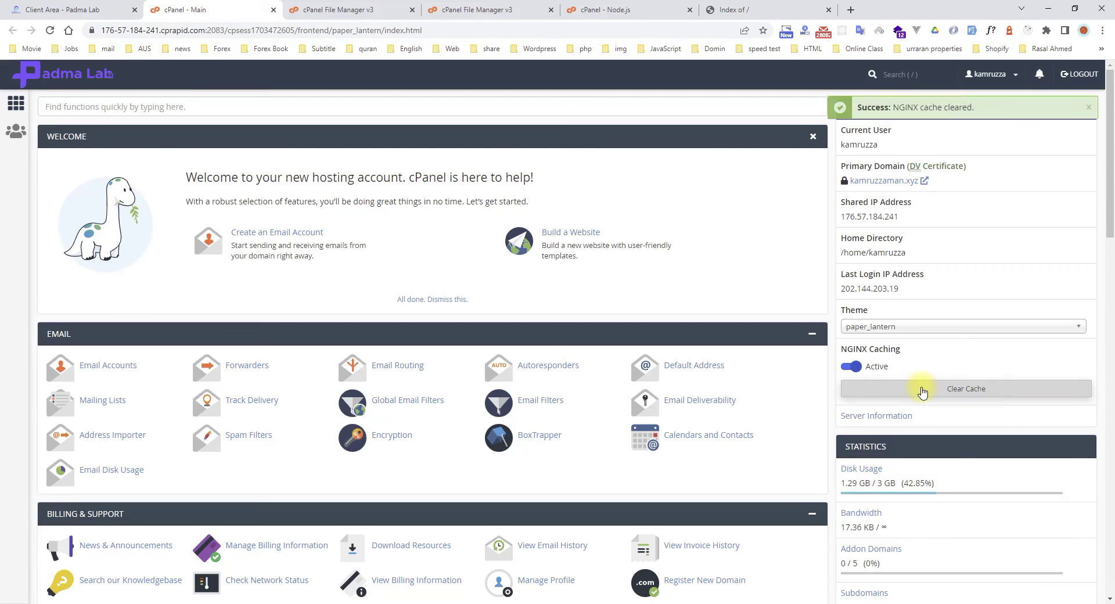
{"action": "left_click", "coordinate": [586, 9]}
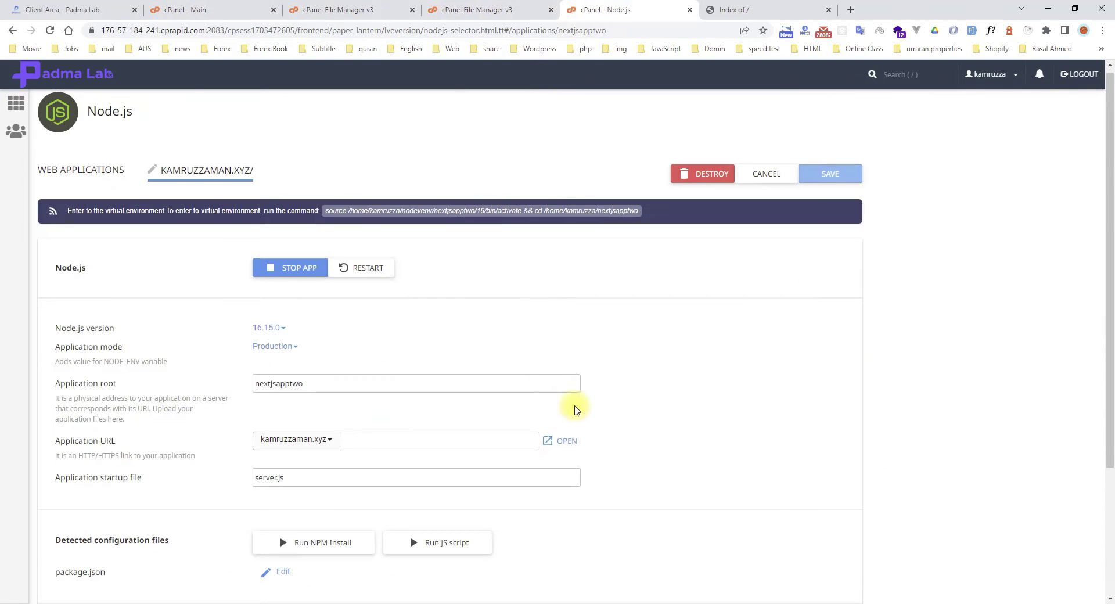
{"action": "scroll", "coordinate": [436, 356], "scroll_direction": "down", "scroll_amount": 2}
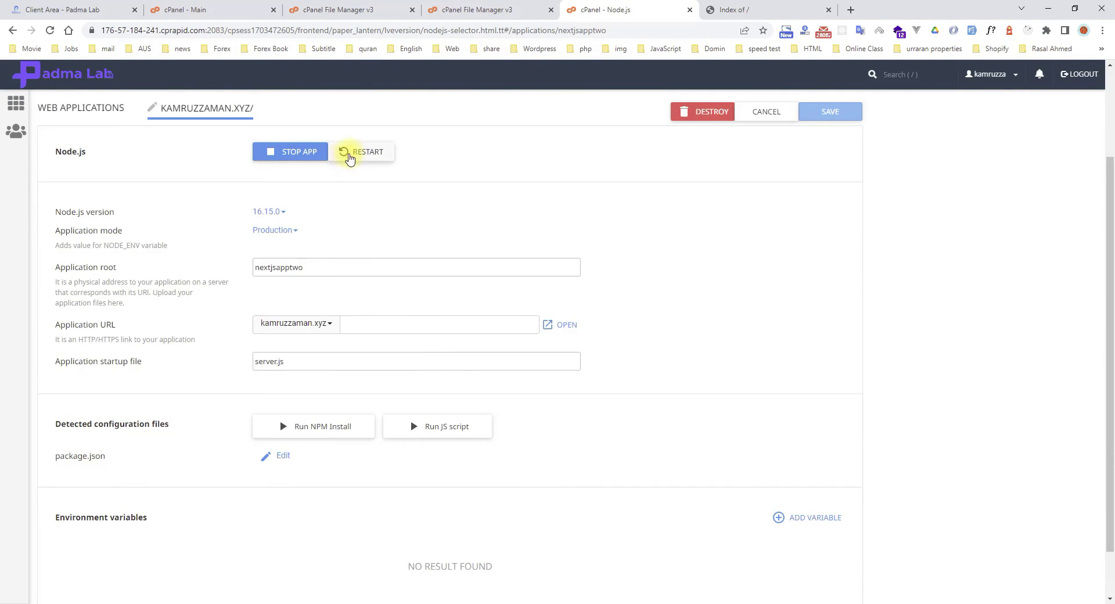
{"action": "left_click", "coordinate": [349, 154]}
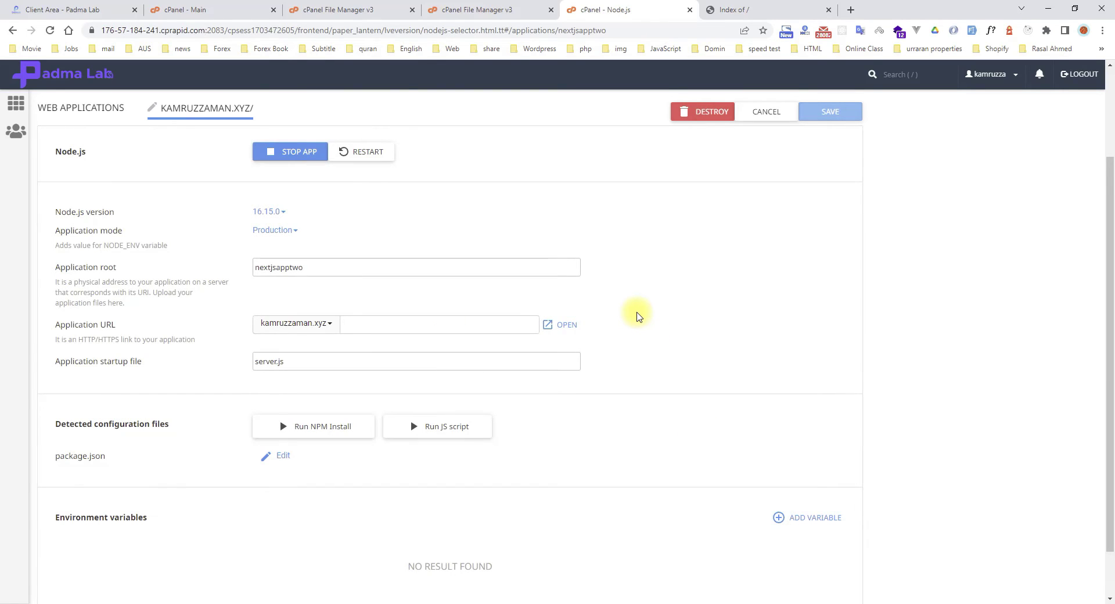
Reload the primary domain's website and look over the deployed Next.js home page
{"action": "left_click", "coordinate": [736, 10]}
{"action": "left_click", "coordinate": [641, 30]}
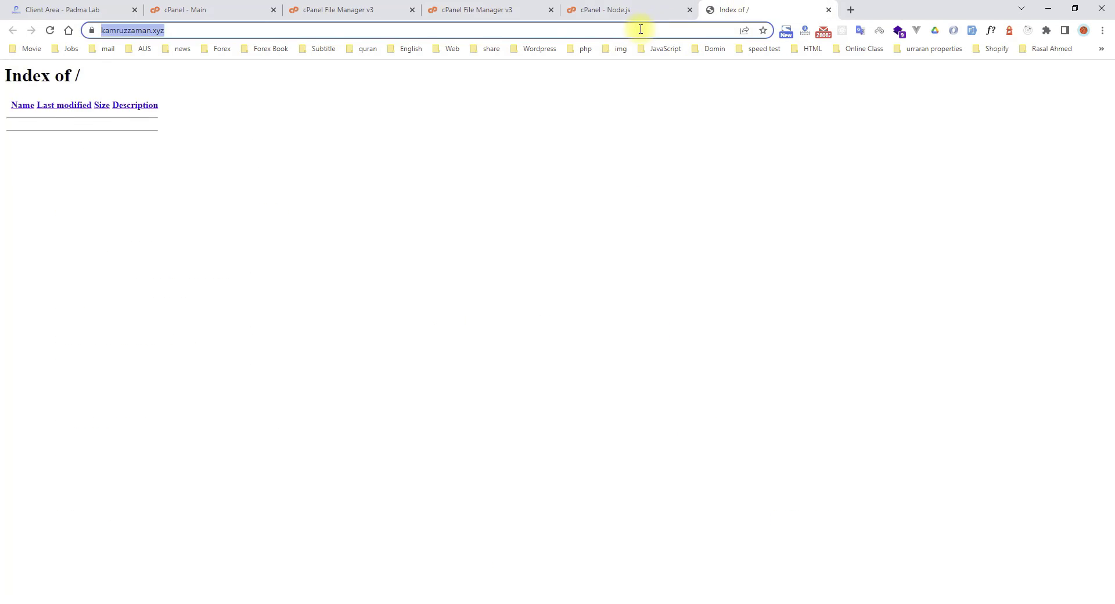
{"action": "key", "text": "Return"}
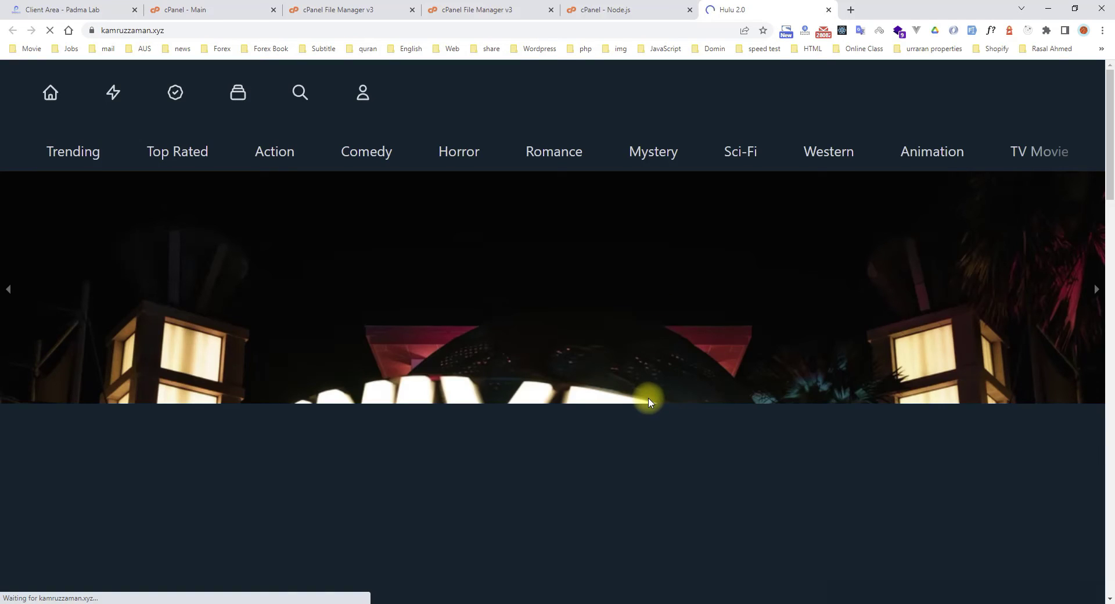
{"action": "scroll", "coordinate": [648, 401], "scroll_direction": "down", "scroll_amount": 3}
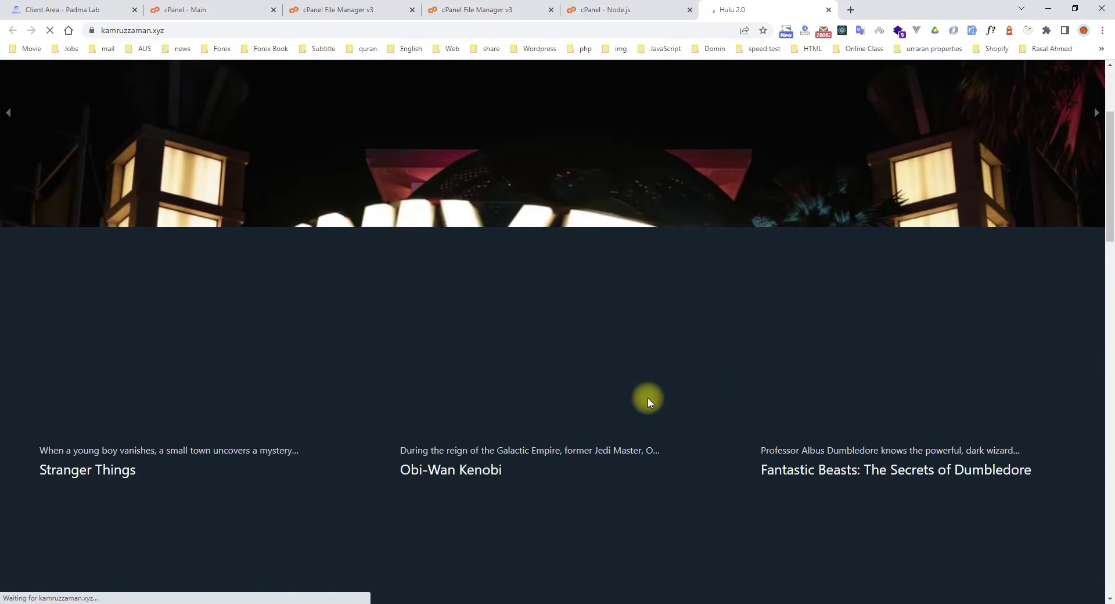
{"action": "scroll", "coordinate": [649, 401], "scroll_direction": "up", "scroll_amount": 2}
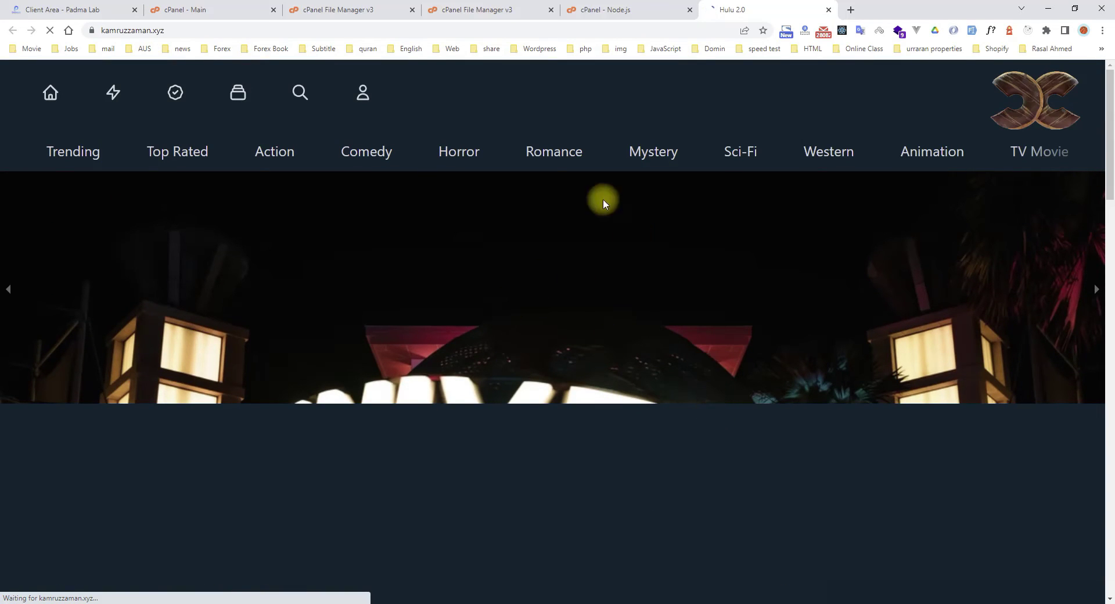
{"action": "scroll", "coordinate": [617, 270], "scroll_direction": "down", "scroll_amount": 3}
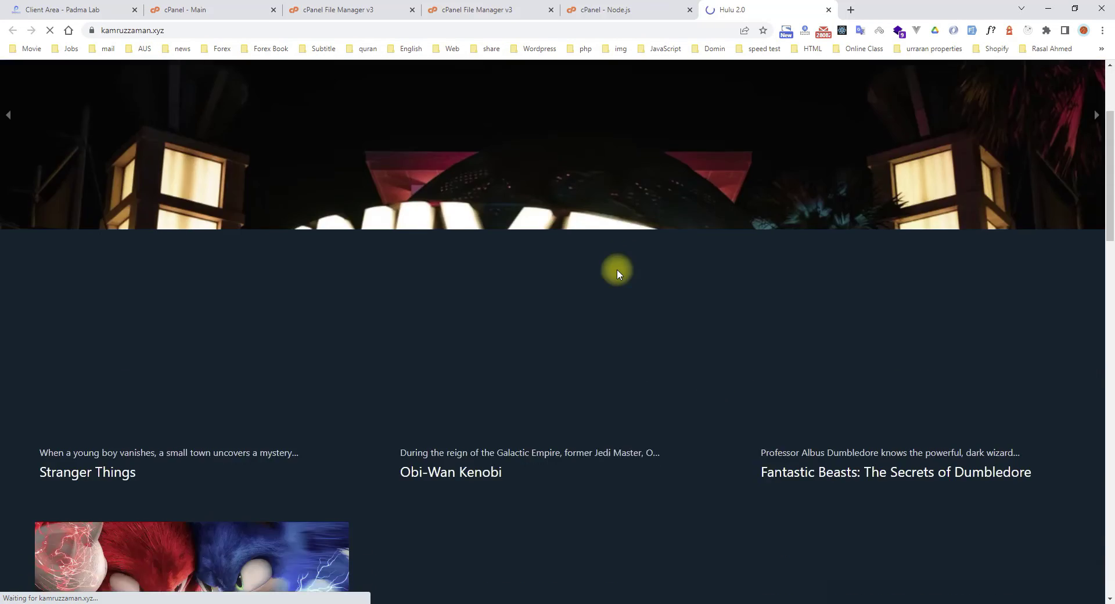
{"action": "scroll", "coordinate": [616, 269], "scroll_direction": "up", "scroll_amount": 3}
{"action": "scroll", "coordinate": [492, 336], "scroll_direction": "down", "scroll_amount": 1}
{"action": "scroll", "coordinate": [604, 404], "scroll_direction": "up", "scroll_amount": 1}
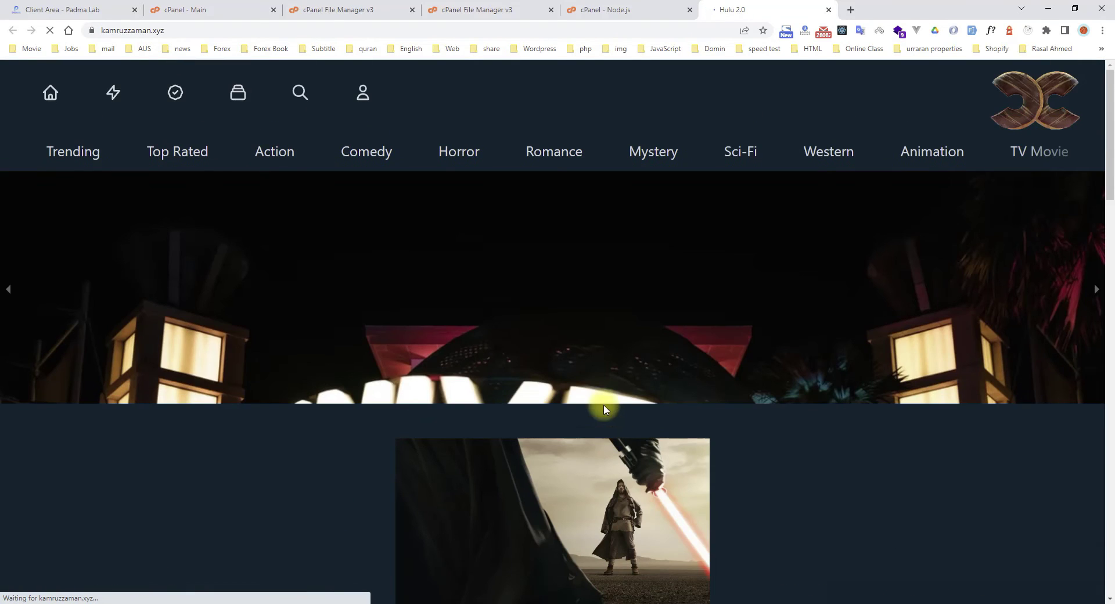
Shrink the browser window to a narrow mobile width, review the site's responsive layout, and maximize the window again
{"action": "key", "text": "super+Down"}
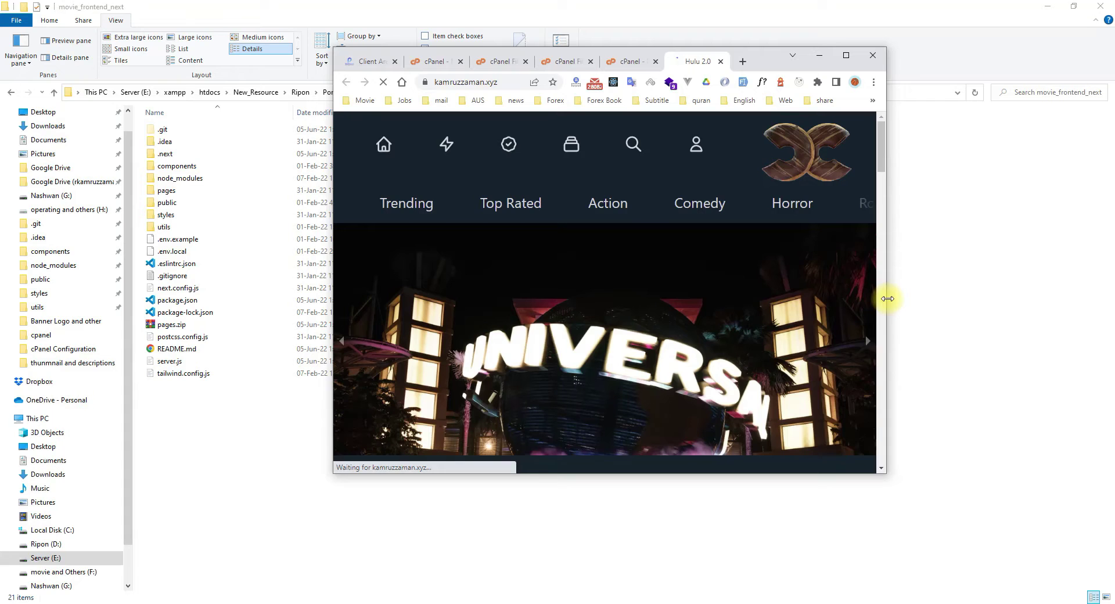
{"action": "left_click_drag", "start_coordinate": [888, 299], "coordinate": [437, 274]}
{"action": "scroll", "coordinate": [489, 304], "scroll_direction": "down", "scroll_amount": 10}
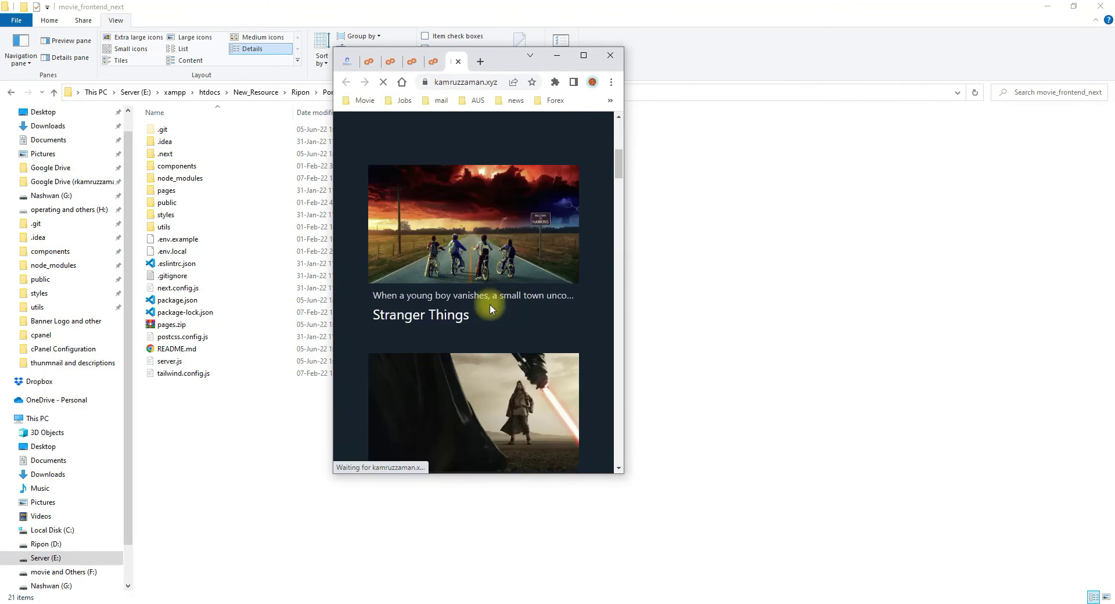
{"action": "scroll", "coordinate": [494, 309], "scroll_direction": "down", "scroll_amount": 15}
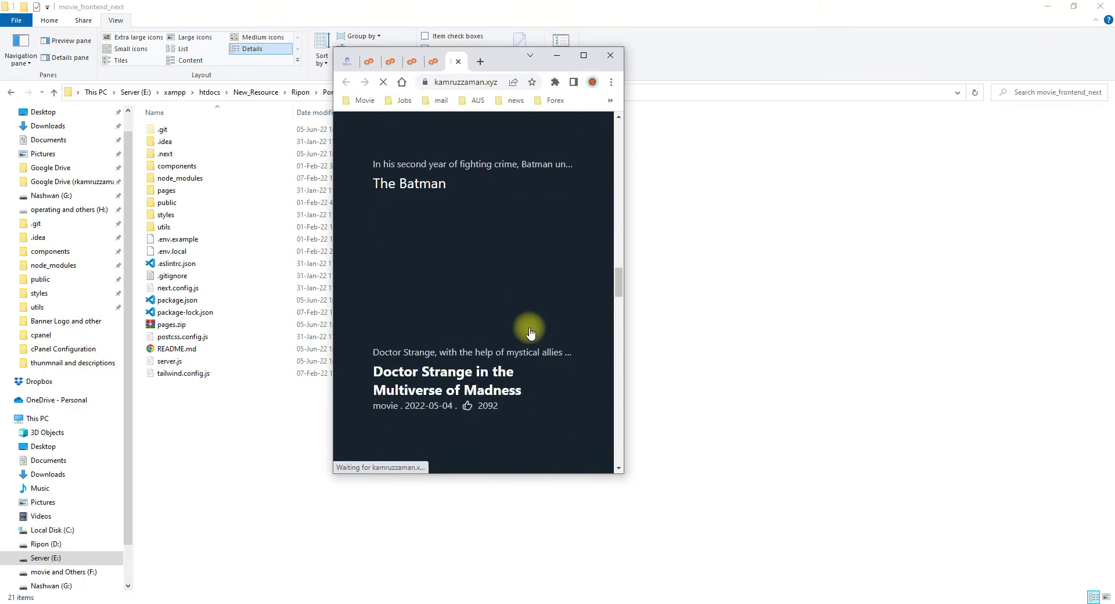
{"action": "scroll", "coordinate": [533, 332], "scroll_direction": "up", "scroll_amount": 15}
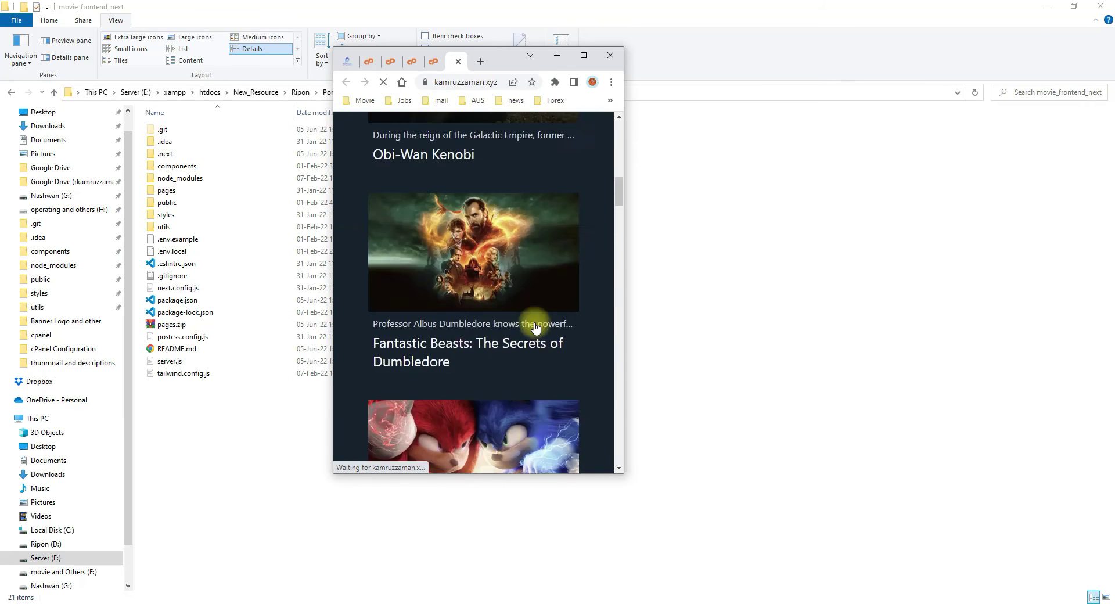
{"action": "scroll", "coordinate": [536, 328], "scroll_direction": "up", "scroll_amount": 5}
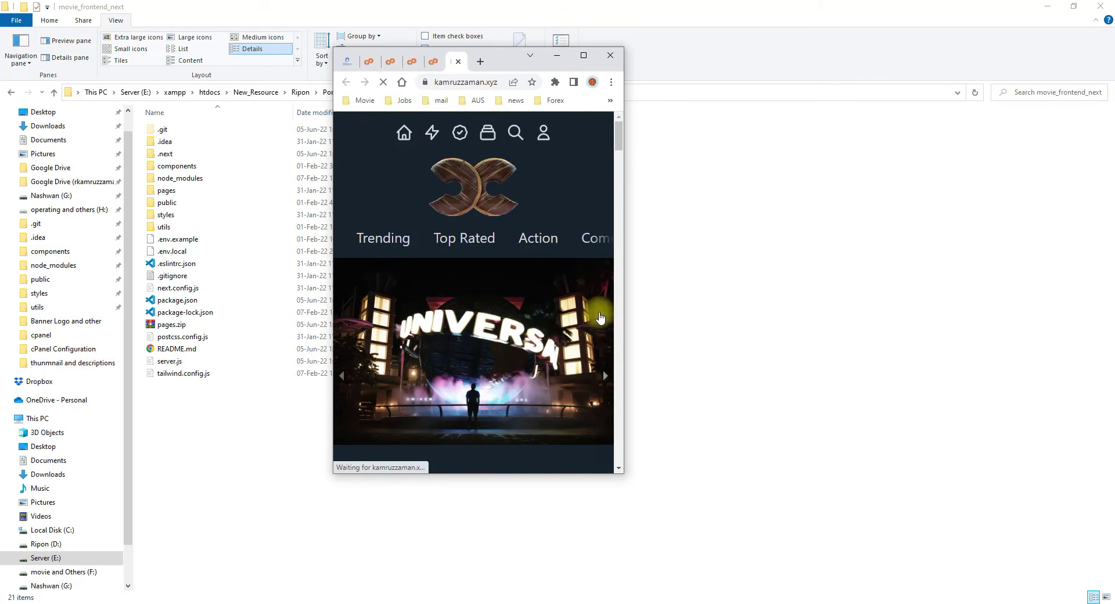
{"action": "left_click", "coordinate": [585, 56]}
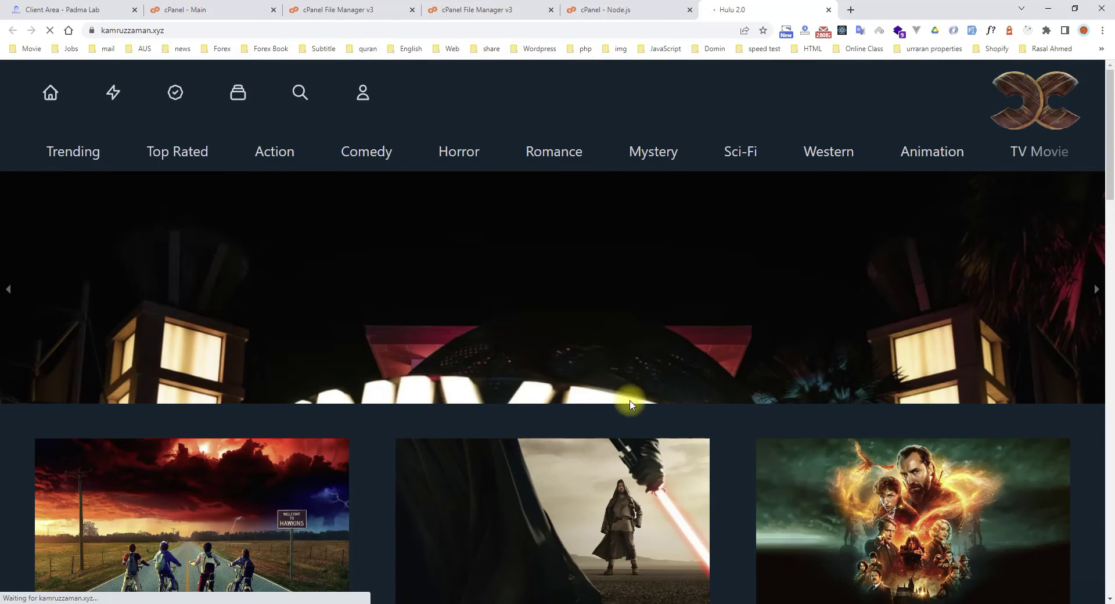
Look through the movie listing and the banner on the deployed site at full window width
{"action": "scroll", "coordinate": [616, 390], "scroll_direction": "down", "scroll_amount": 8}
{"action": "scroll", "coordinate": [619, 400], "scroll_direction": "down", "scroll_amount": 1}
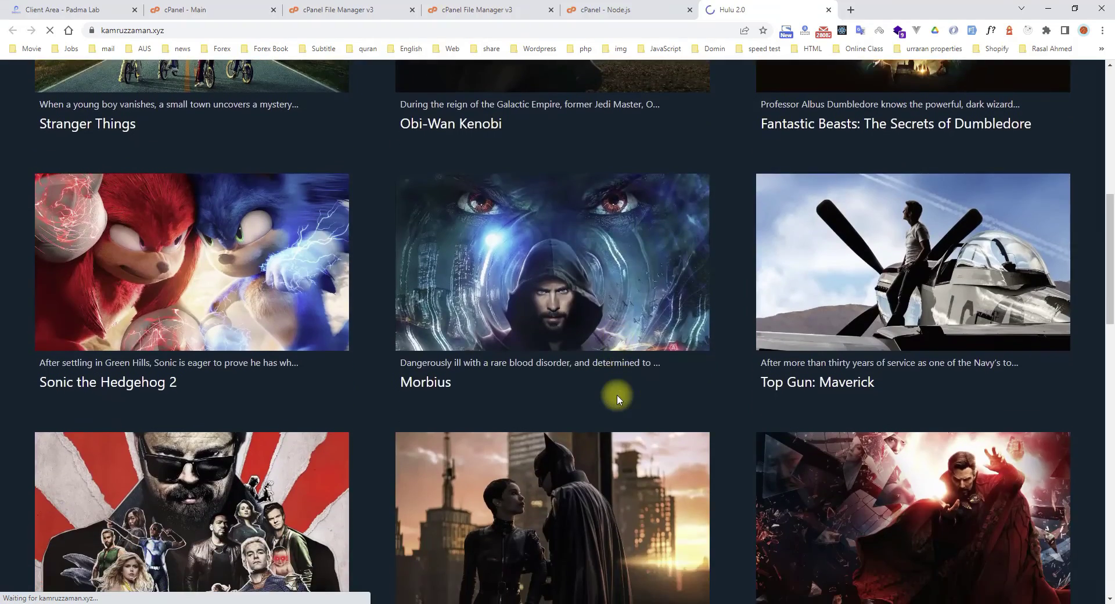
{"action": "scroll", "coordinate": [672, 413], "scroll_direction": "down", "scroll_amount": 12}
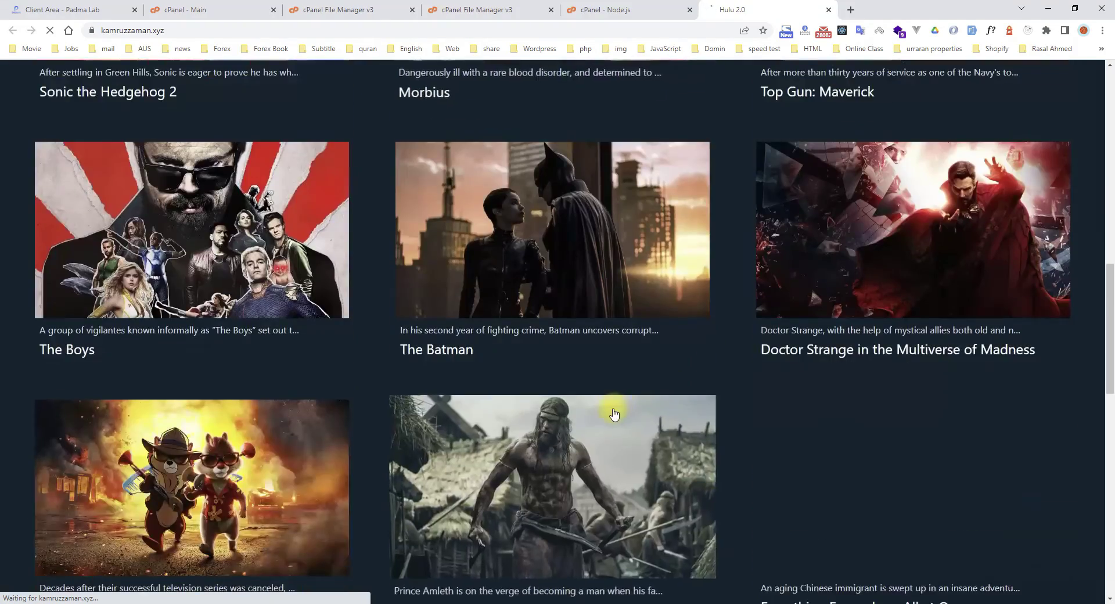
{"action": "scroll", "coordinate": [820, 471], "scroll_direction": "up", "scroll_amount": 20}
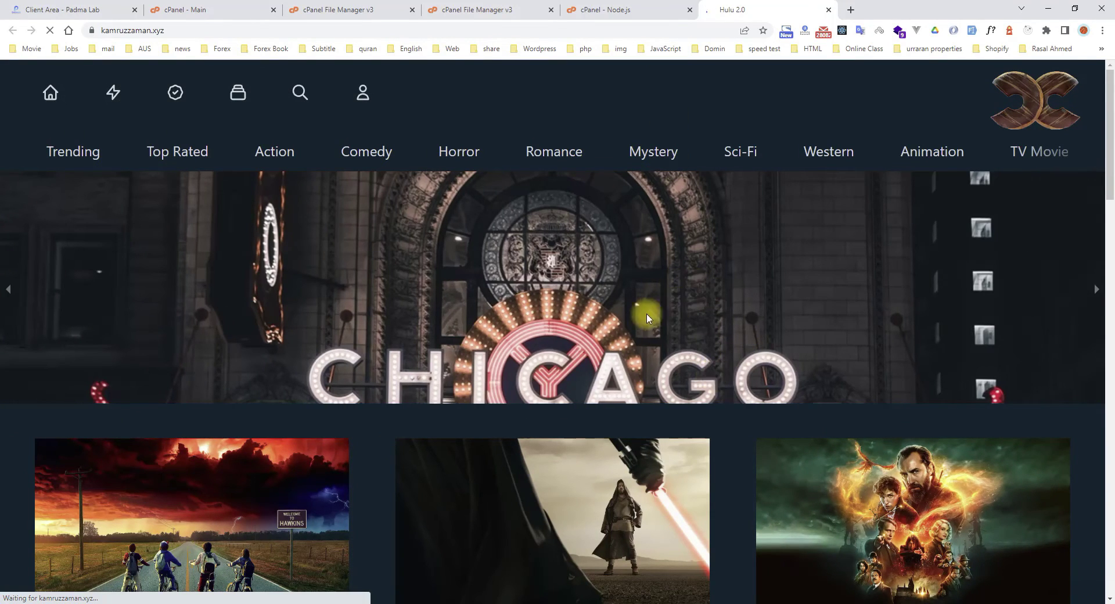
{"action": "scroll", "coordinate": [647, 318], "scroll_direction": "down", "scroll_amount": 5}
{"action": "scroll", "coordinate": [647, 318], "scroll_direction": "up", "scroll_amount": 5}
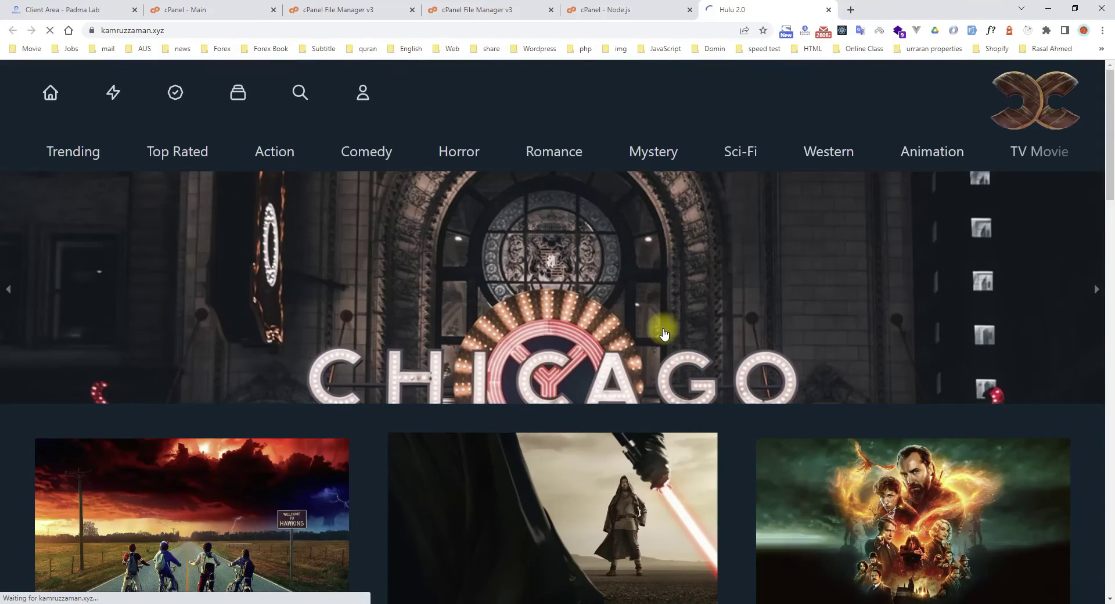
{"action": "left_click", "coordinate": [606, 8]}
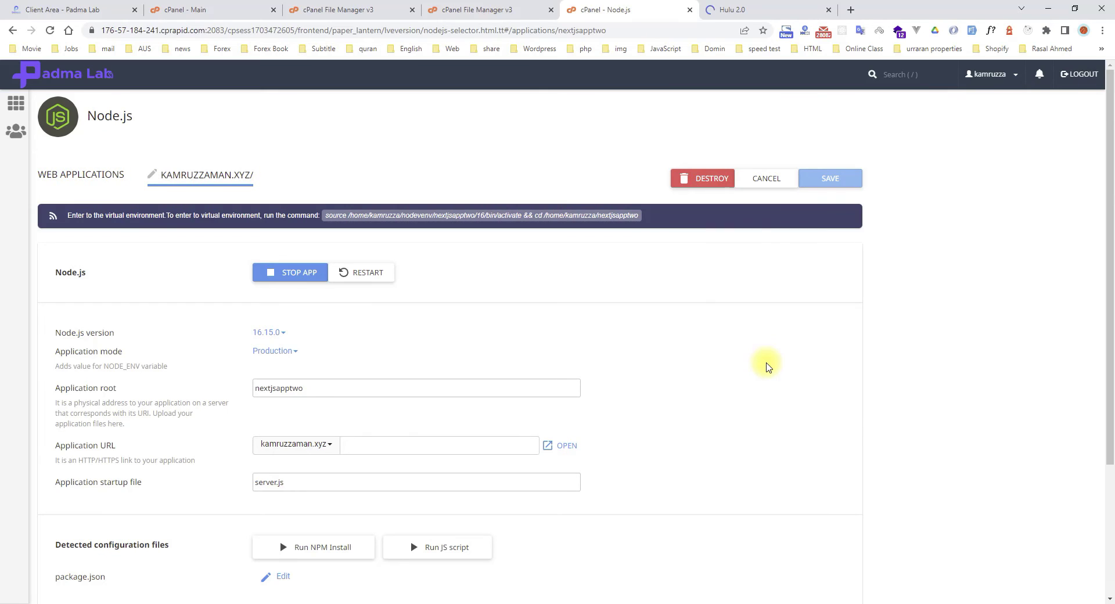
{"action": "left_click", "coordinate": [742, 7]}
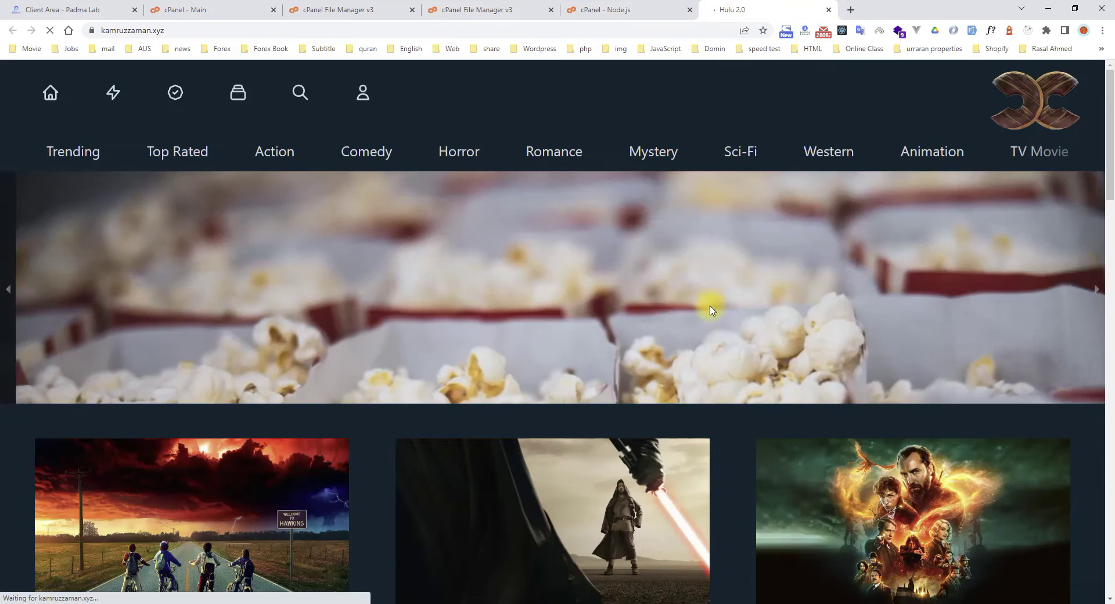
{"action": "left_click", "coordinate": [626, 6]}
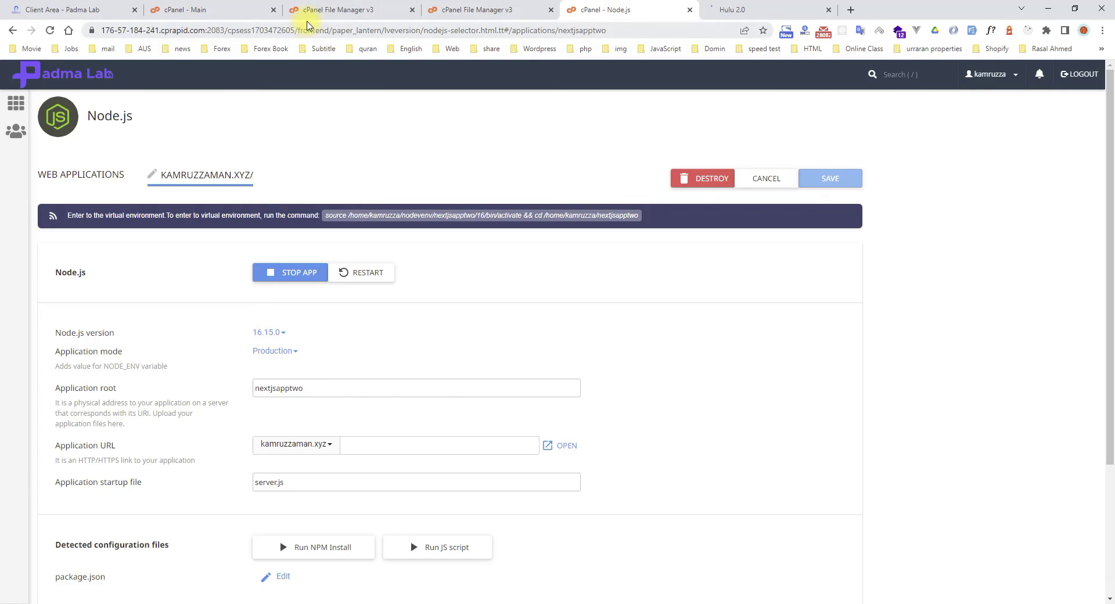
Create the subdomain nextapptwo under the primary domain with the default document root, and return to the Subdomains page
{"action": "left_click", "coordinate": [199, 10]}
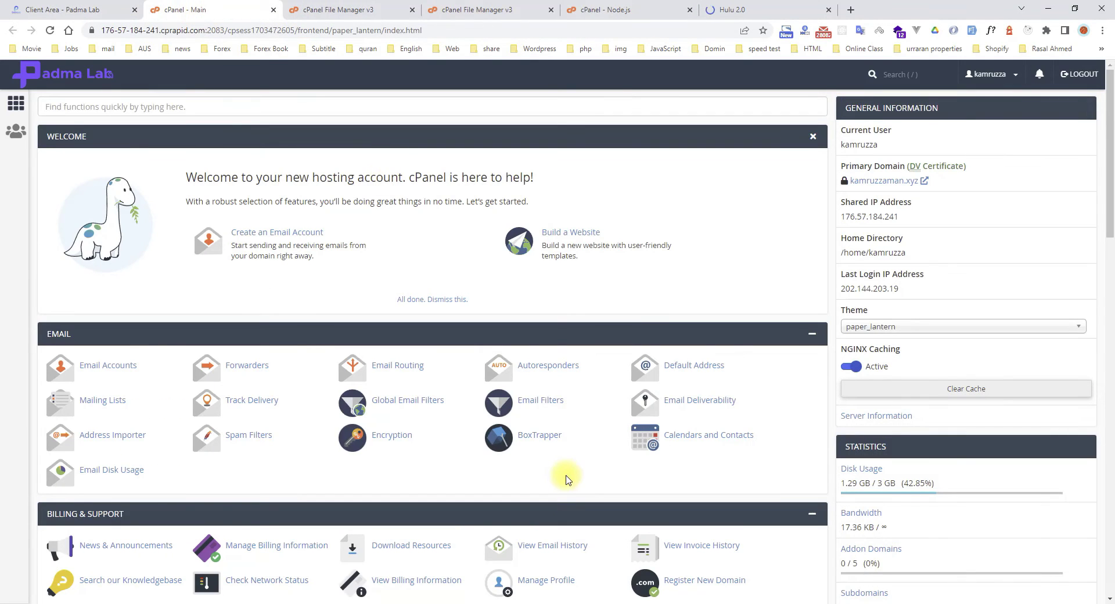
{"action": "scroll", "coordinate": [568, 478], "scroll_direction": "down", "scroll_amount": 8}
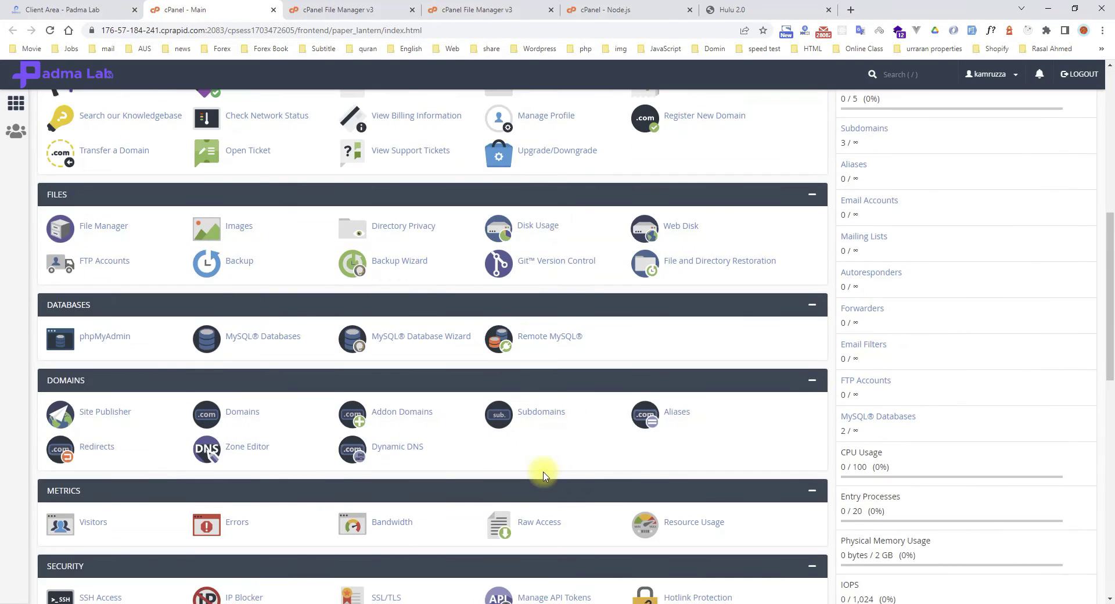
{"action": "scroll", "coordinate": [575, 468], "scroll_direction": "down", "scroll_amount": 5}
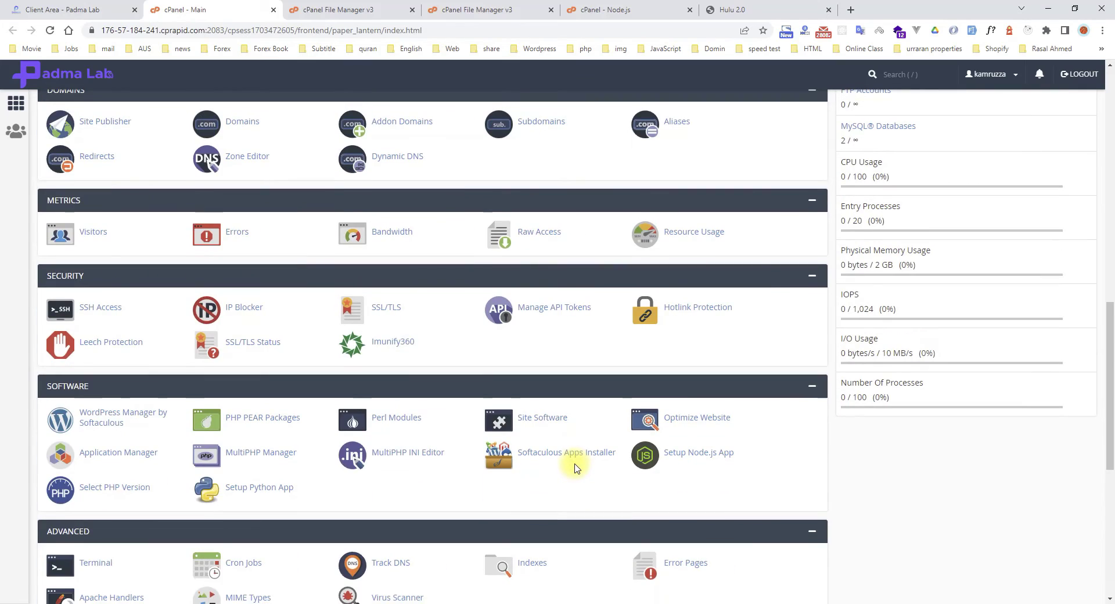
{"action": "scroll", "coordinate": [531, 474], "scroll_direction": "down", "scroll_amount": 4}
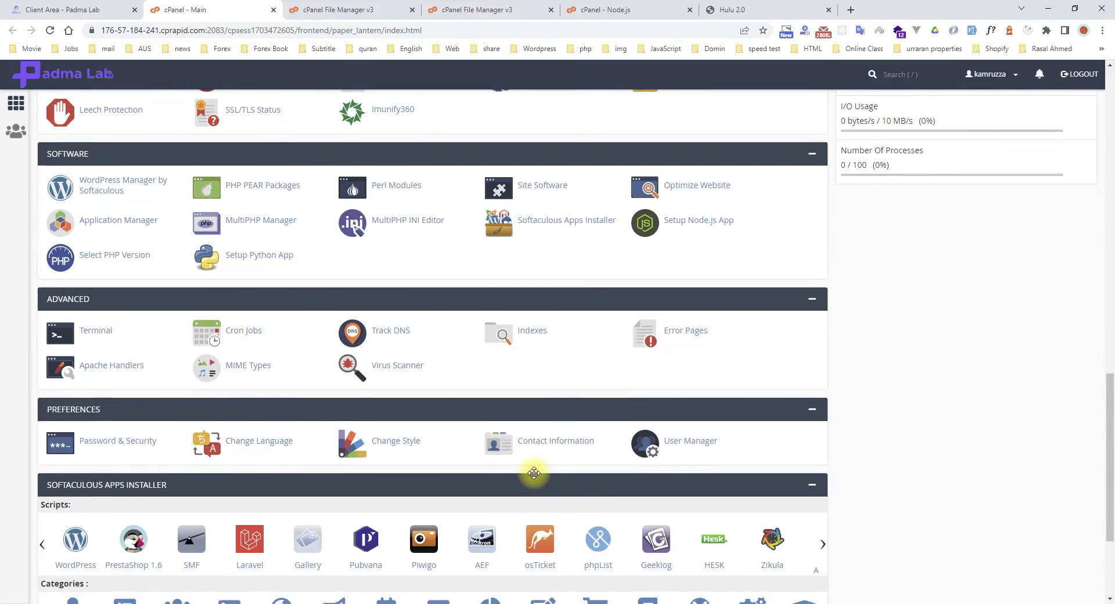
{"action": "scroll", "coordinate": [534, 473], "scroll_direction": "up", "scroll_amount": 5}
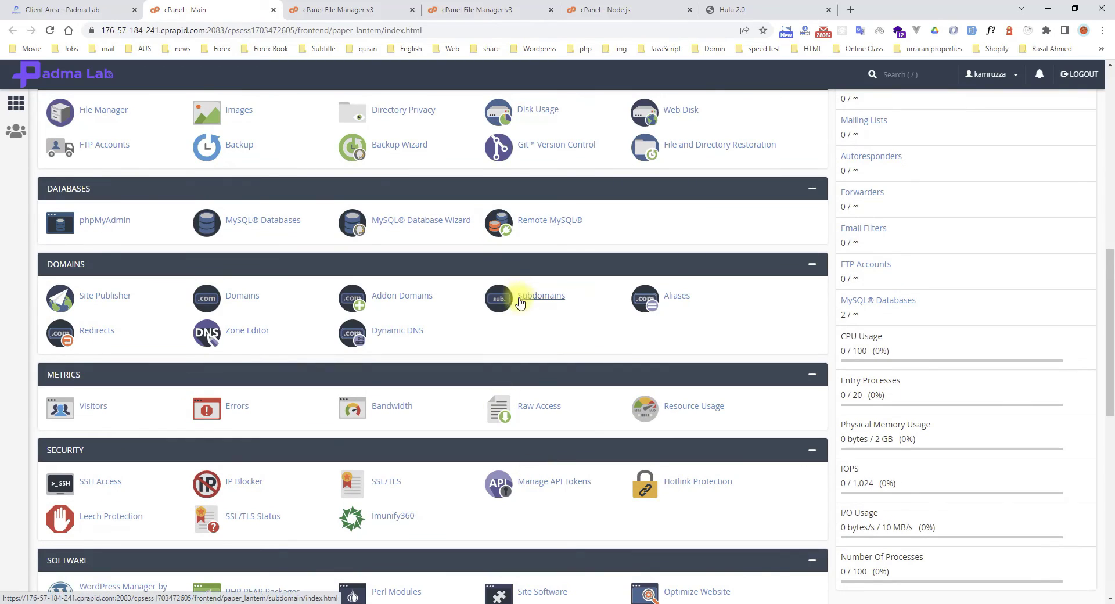
{"action": "left_click", "coordinate": [530, 301]}
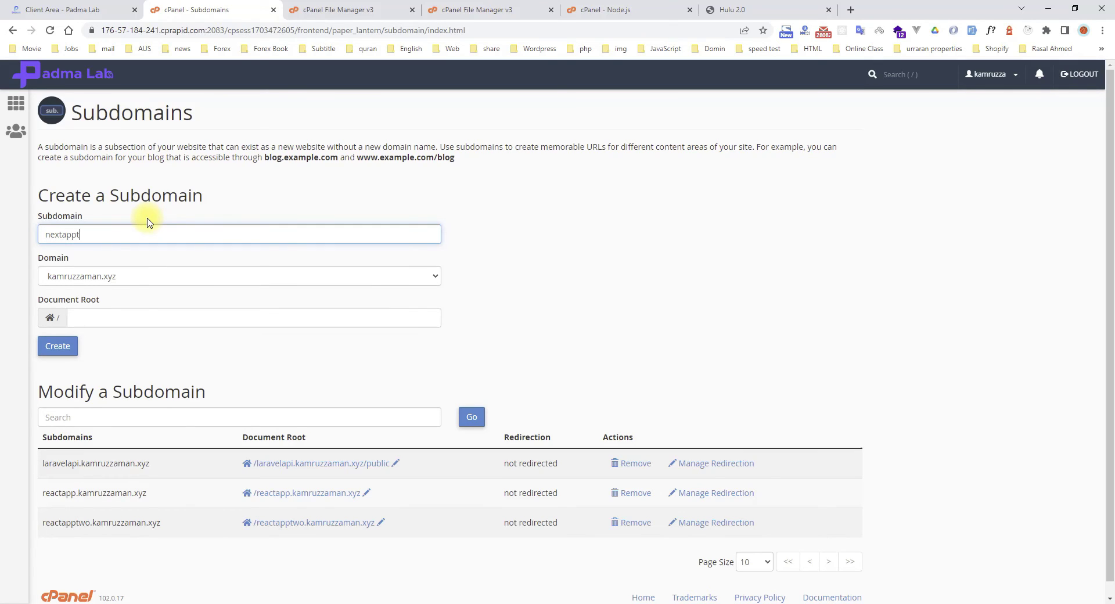
{"action": "key", "text": "Tab"}
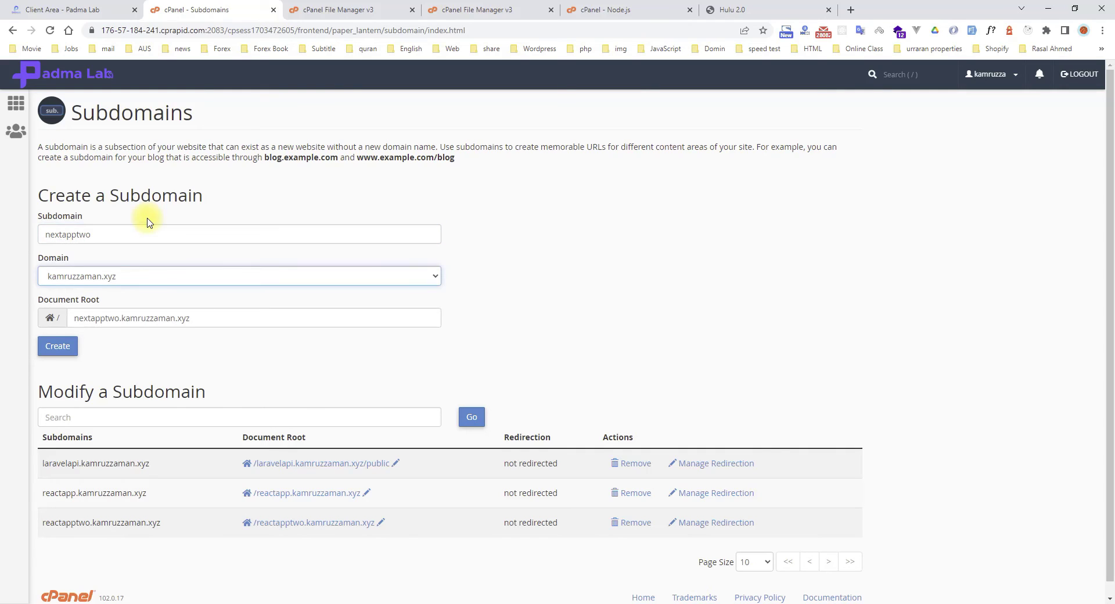
{"action": "left_click", "coordinate": [58, 346]}
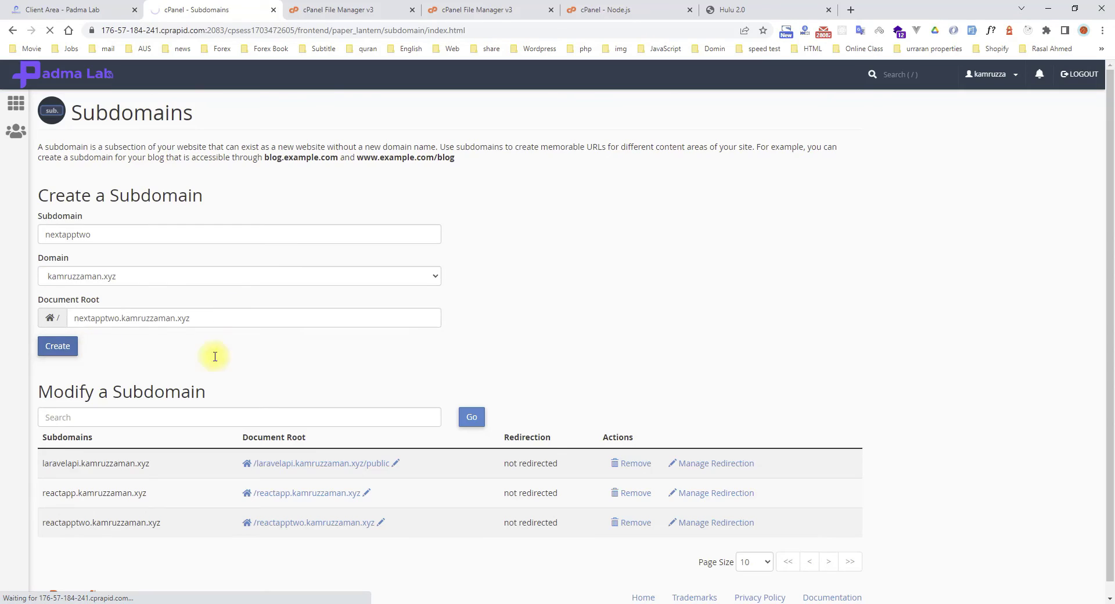
{"action": "left_click", "coordinate": [465, 194]}
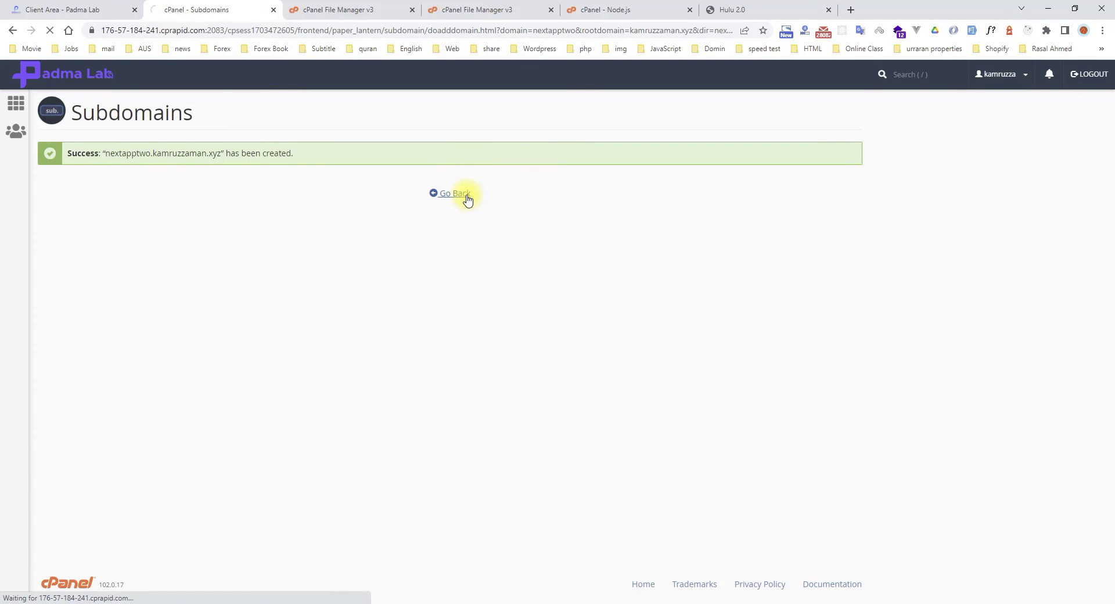
Find the nextapptwo subdomain in the subdomain list and open its document root folder in File Manager
{"action": "scroll", "coordinate": [501, 505], "scroll_direction": "down", "scroll_amount": 1}
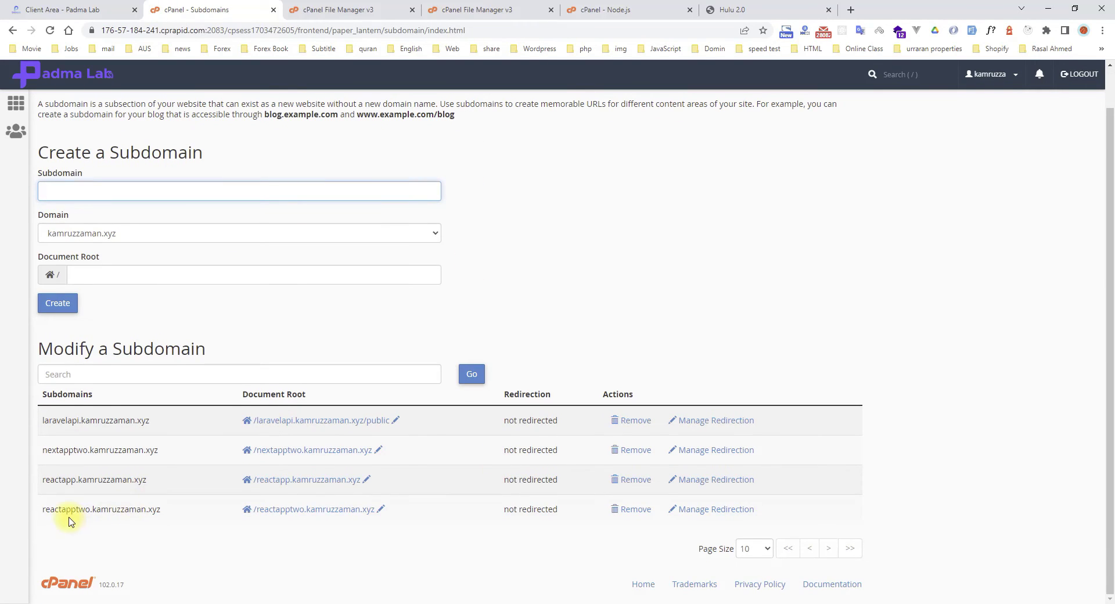
{"action": "left_click_drag", "start_coordinate": [45, 454], "coordinate": [162, 459]}
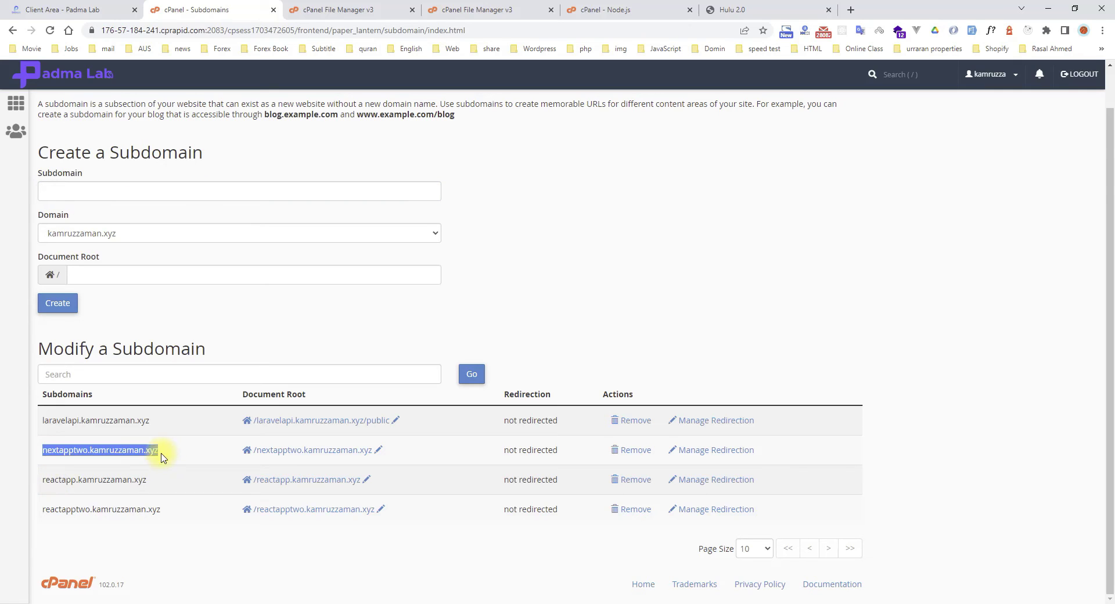
{"action": "left_click", "coordinate": [327, 455]}
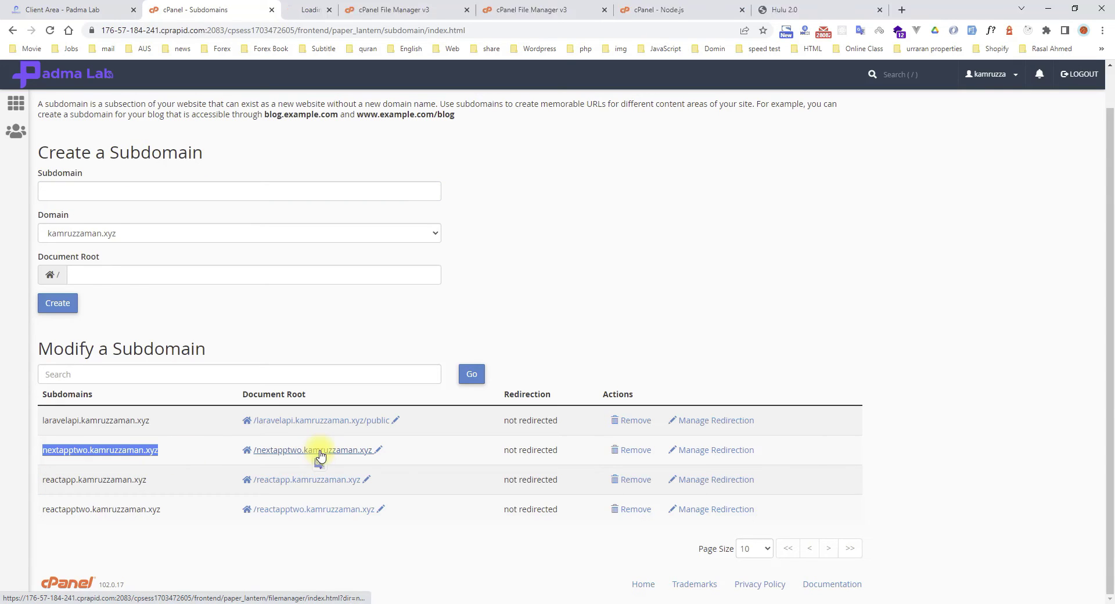
{"action": "left_click", "coordinate": [334, 9]}
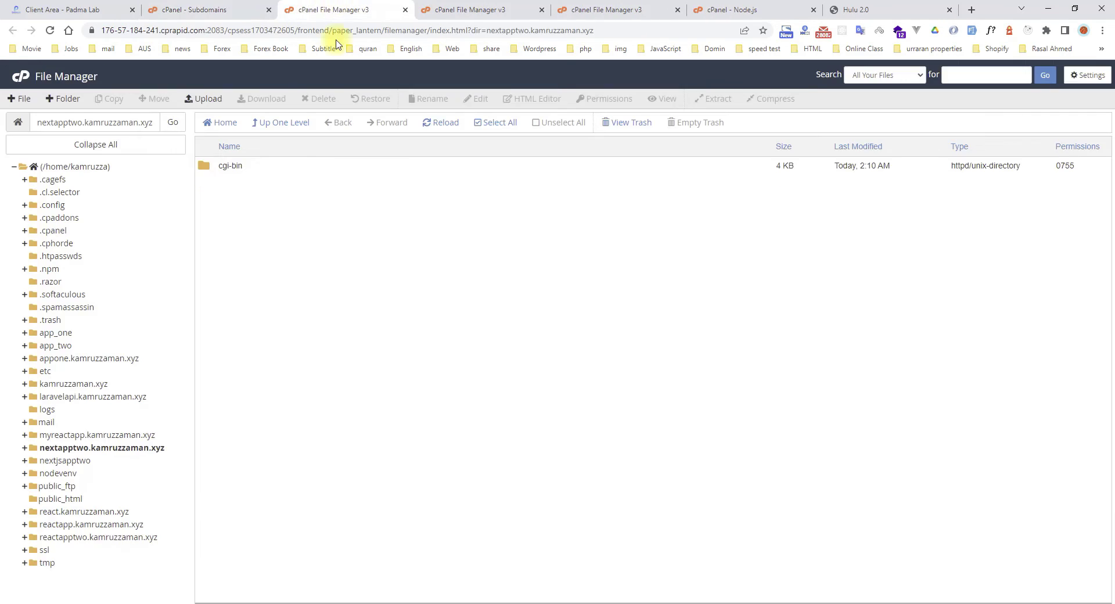
Try to upload pages.zip from movie_frontend_next to the nextapptwo subdomain's folder and refresh the folder listing
{"action": "left_click", "coordinate": [212, 99]}
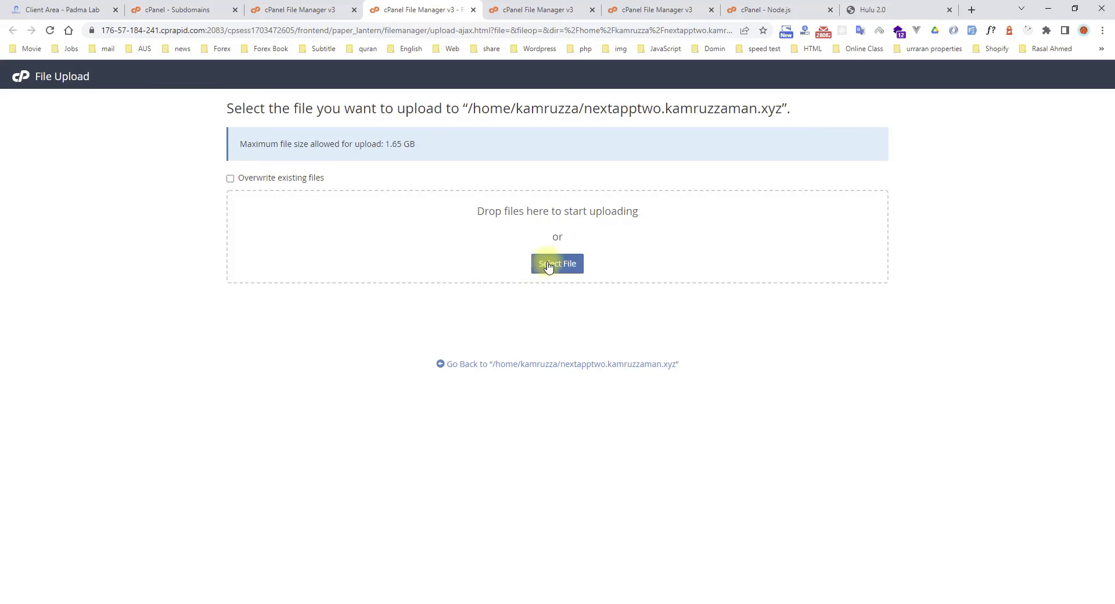
{"action": "left_click", "coordinate": [547, 263]}
{"action": "left_click", "coordinate": [171, 282]}
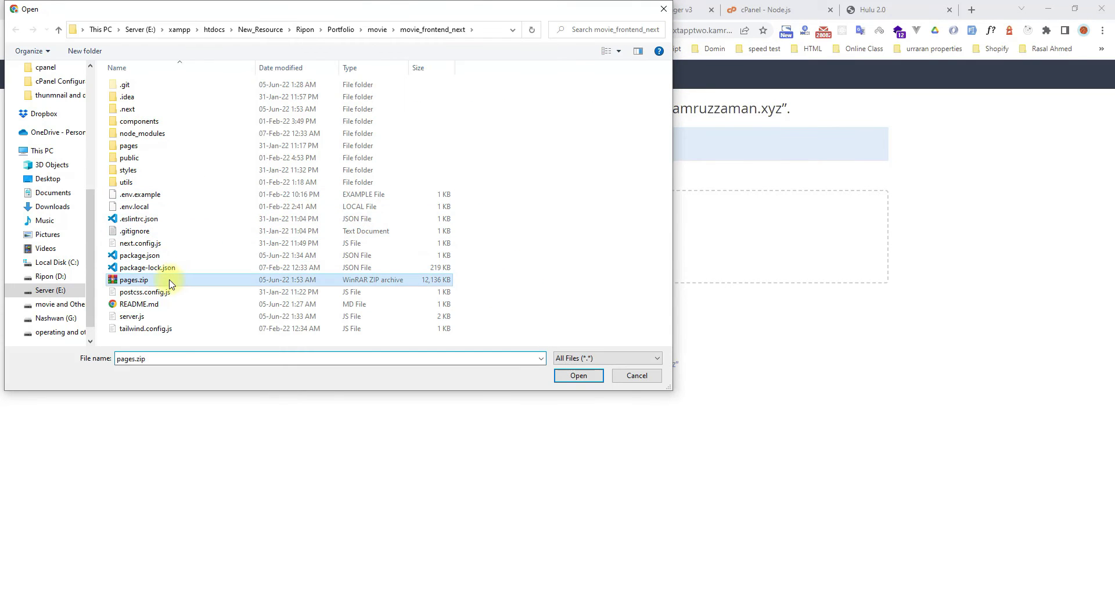
{"action": "left_click", "coordinate": [563, 378]}
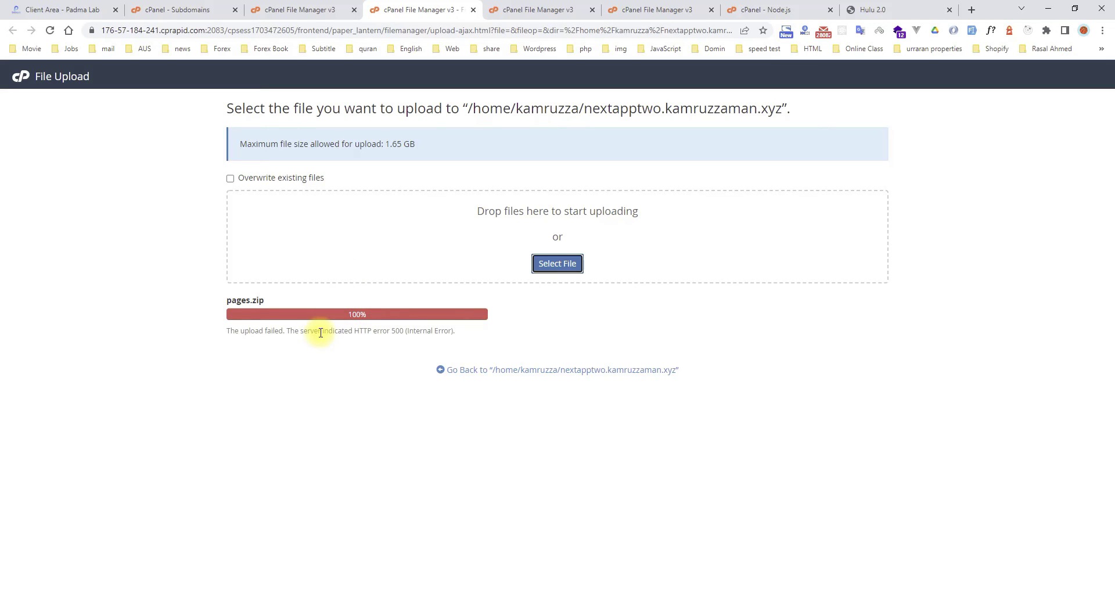
{"action": "left_click", "coordinate": [293, 10]}
{"action": "left_click", "coordinate": [439, 122]}
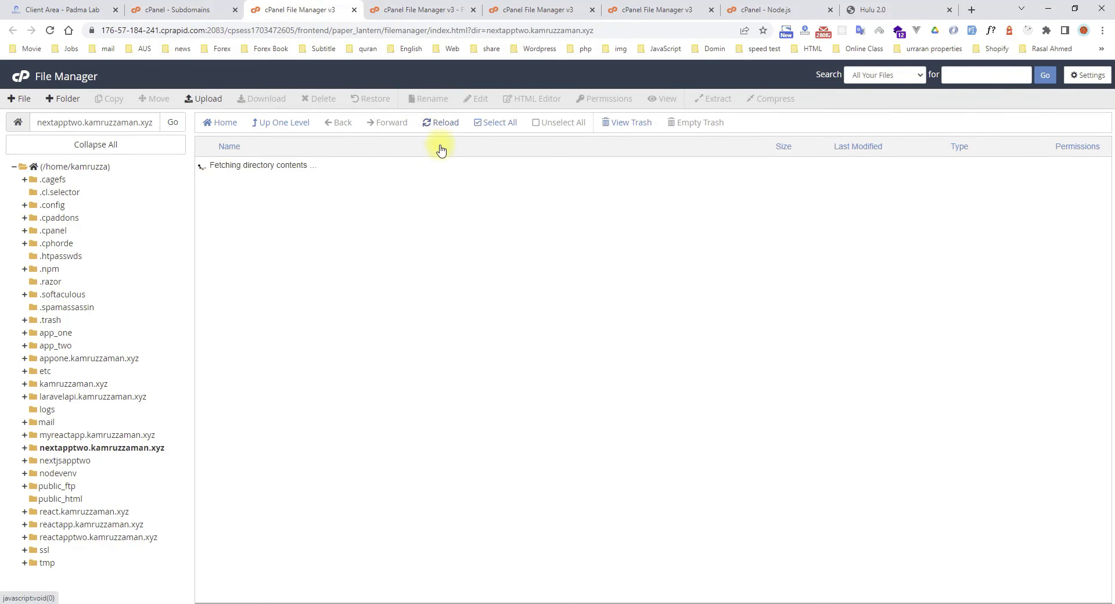
Reload the upload page and upload pages.zip to the nextapptwo subdomain's folder again, overwriting the existing file
{"action": "left_click", "coordinate": [412, 9]}
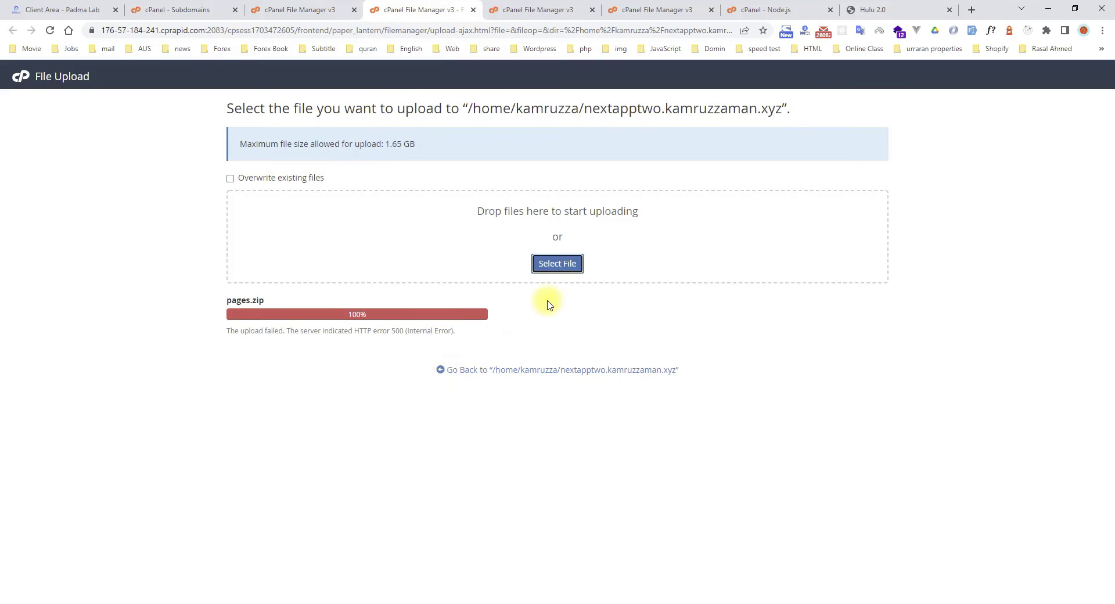
{"action": "left_click", "coordinate": [557, 263]}
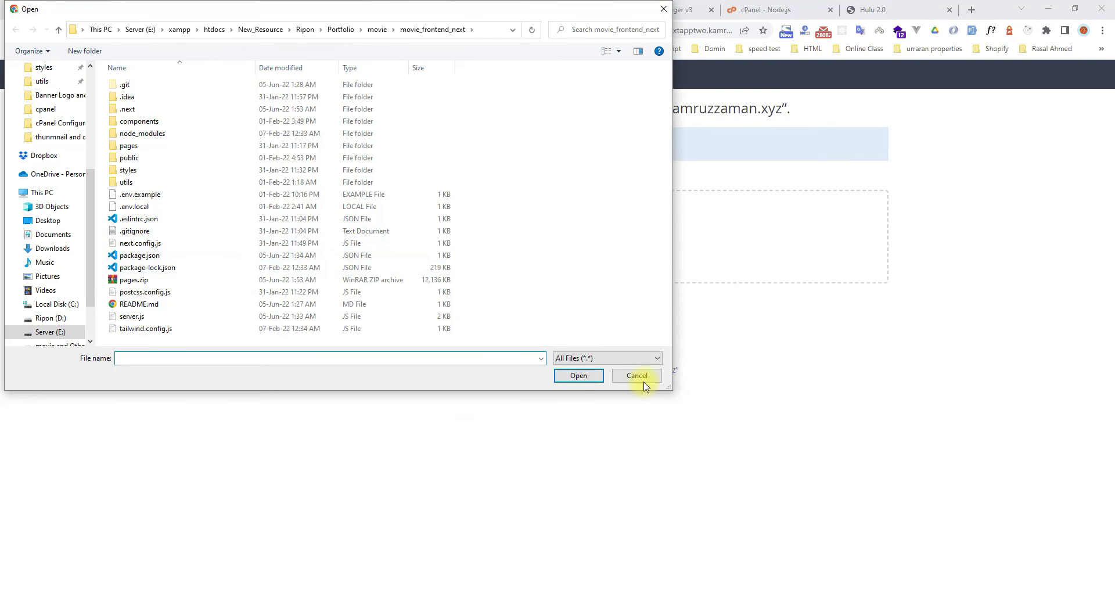
{"action": "left_click", "coordinate": [643, 382]}
{"action": "left_click", "coordinate": [49, 31]}
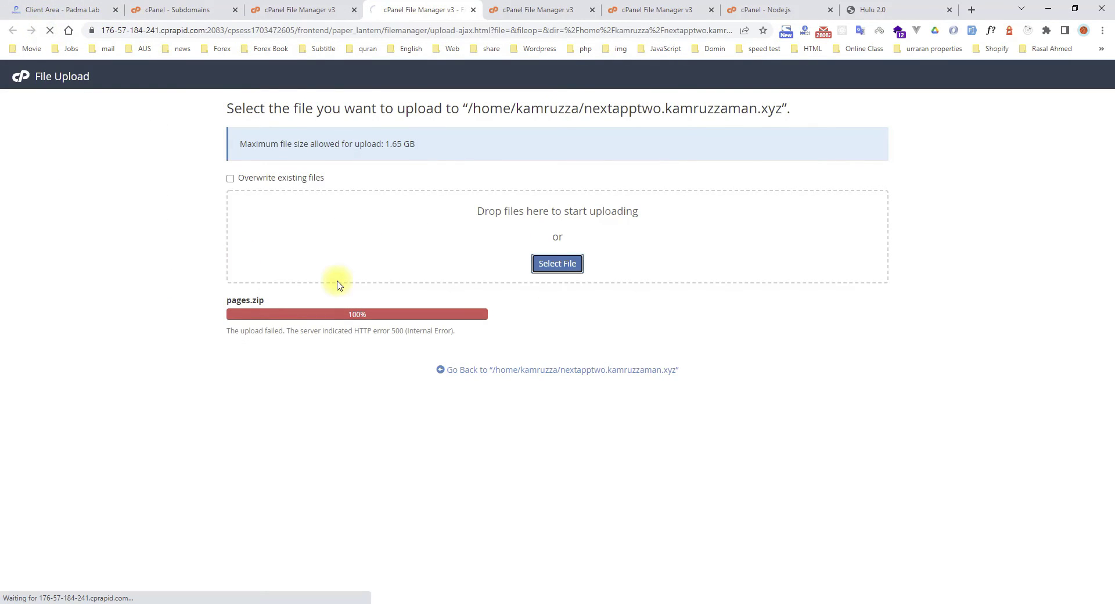
{"action": "left_click", "coordinate": [567, 273]}
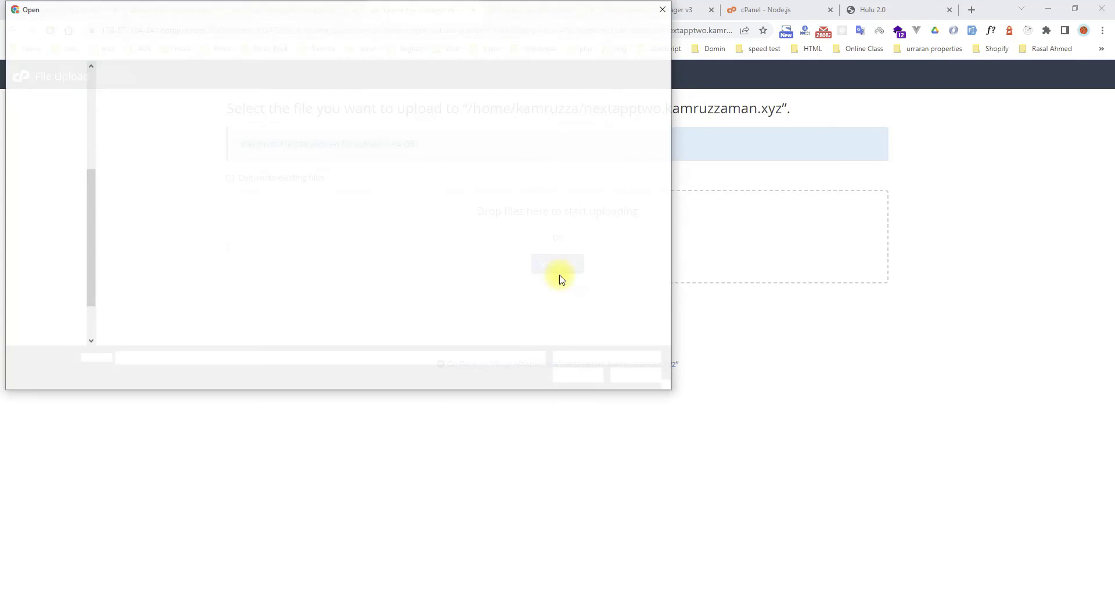
{"action": "left_click", "coordinate": [156, 280]}
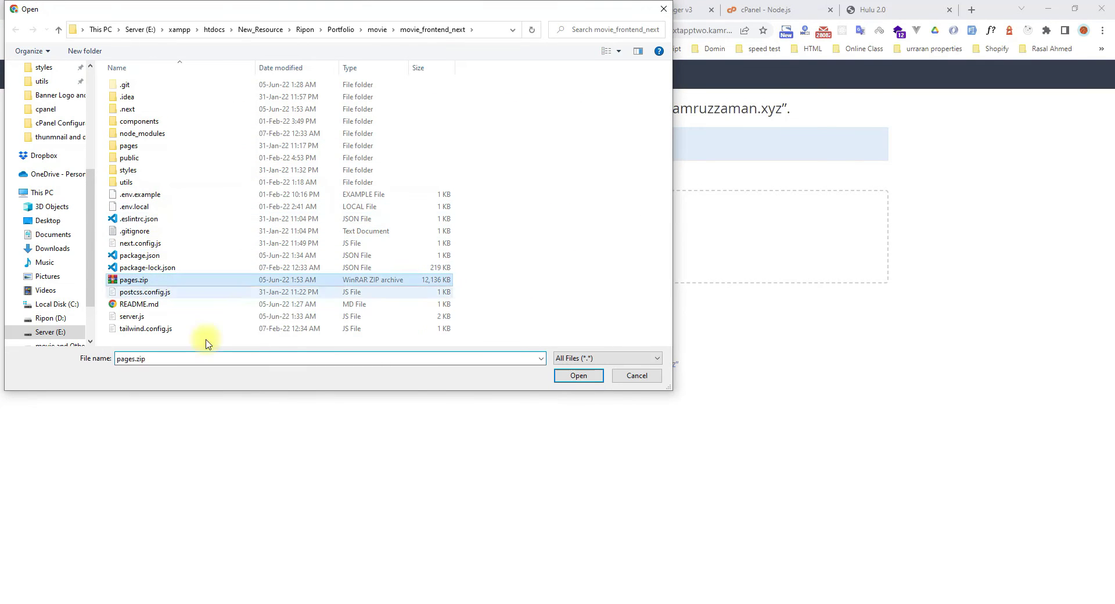
{"action": "left_click", "coordinate": [577, 378]}
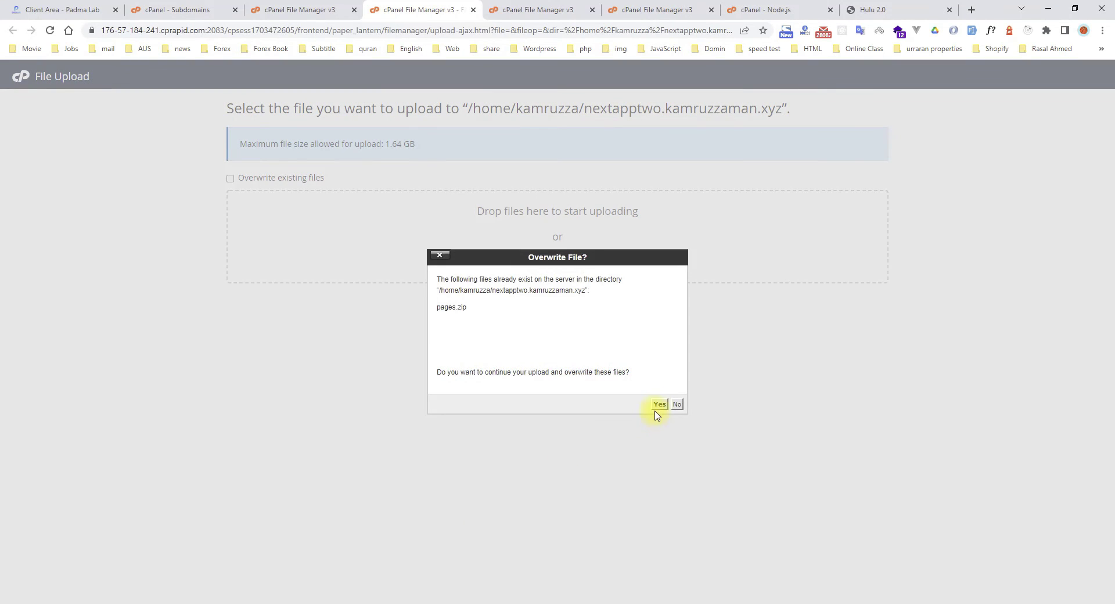
{"action": "left_click", "coordinate": [659, 405]}
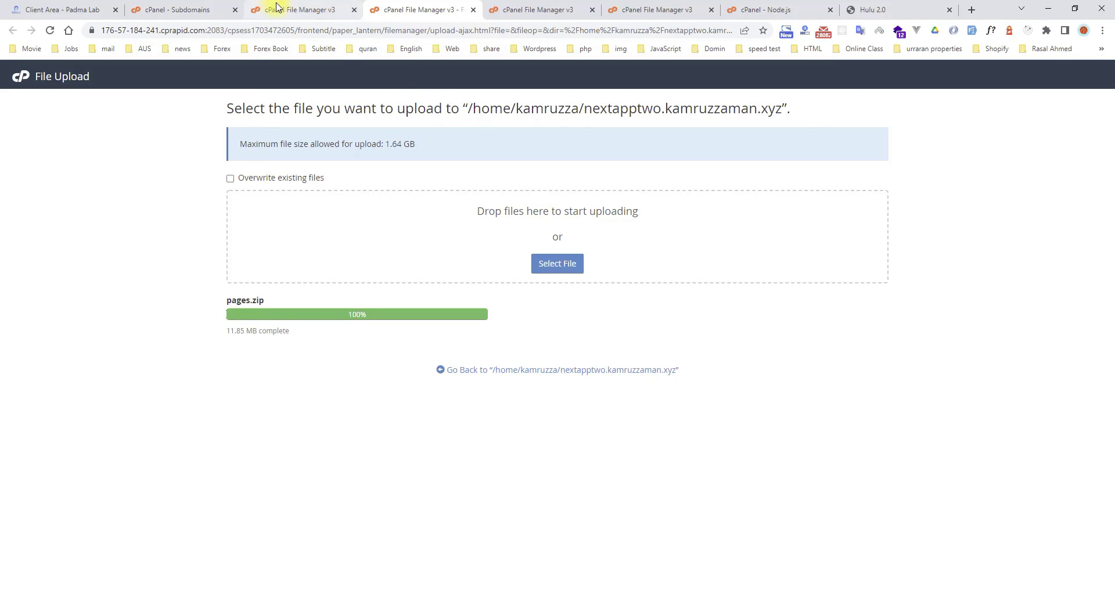
Close the upload page, refresh the subdomain's folder and extract pages.zip into it
{"action": "left_click", "coordinate": [475, 11]}
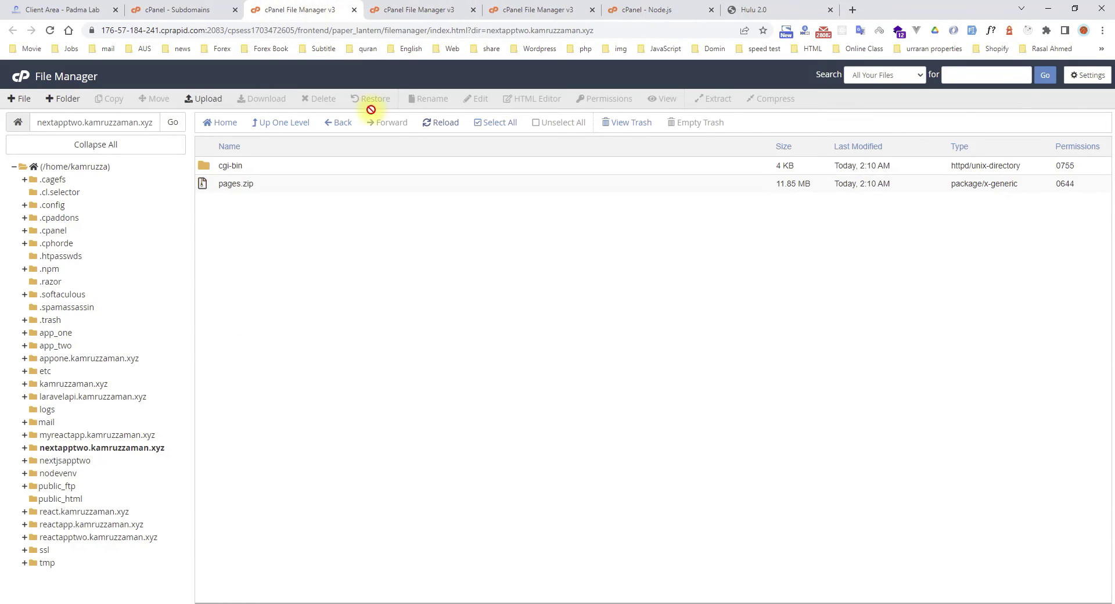
{"action": "left_click", "coordinate": [435, 126]}
{"action": "left_click", "coordinate": [221, 202]}
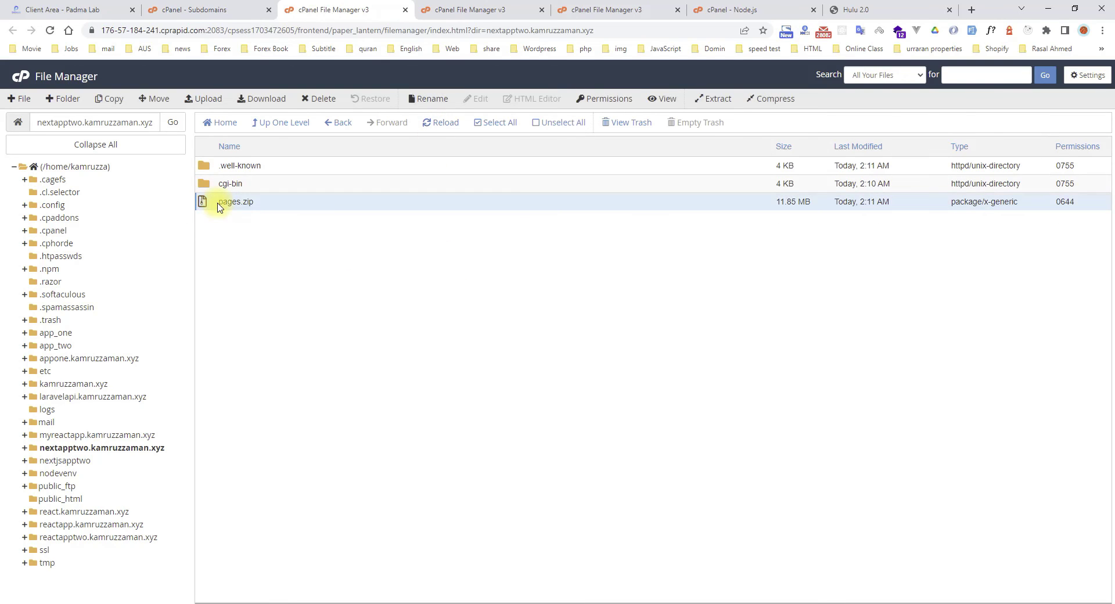
{"action": "right_click", "coordinate": [220, 202]}
{"action": "left_click", "coordinate": [291, 333]}
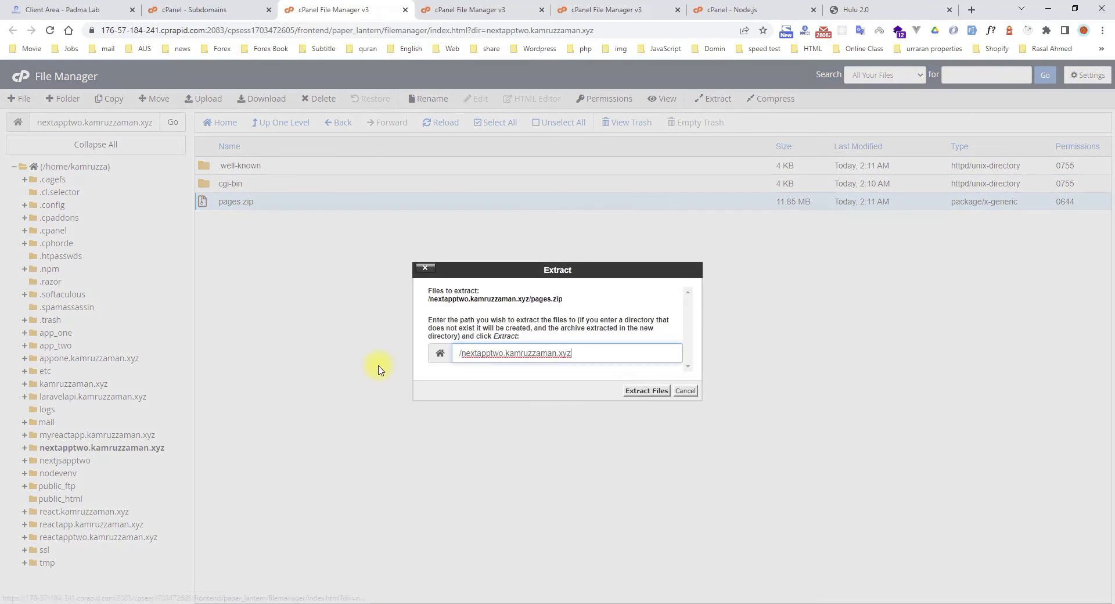
{"action": "left_click", "coordinate": [637, 389]}
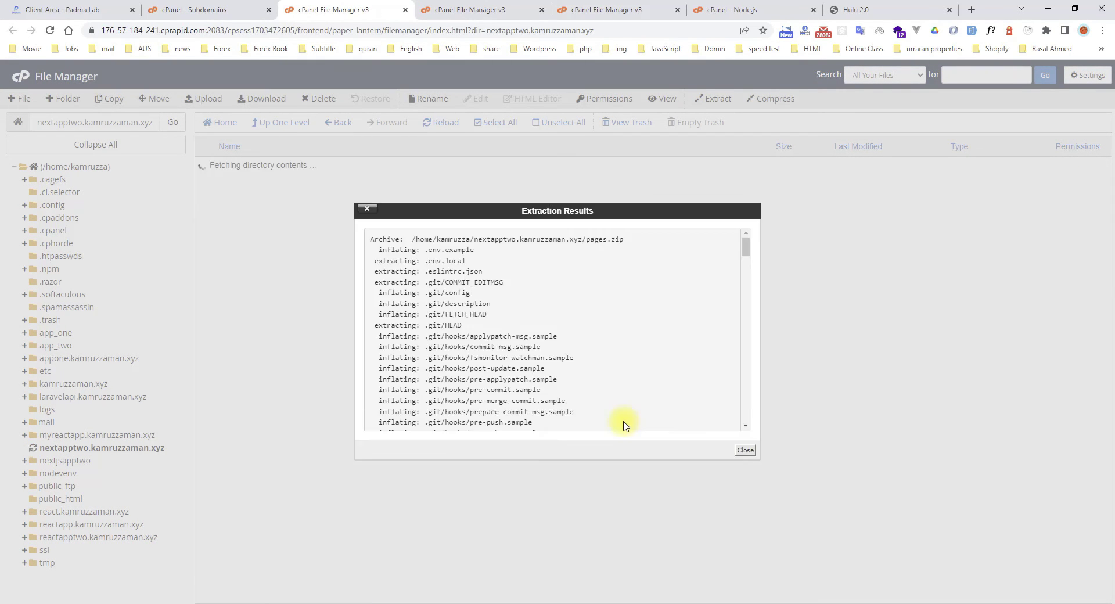
{"action": "left_click", "coordinate": [747, 448]}
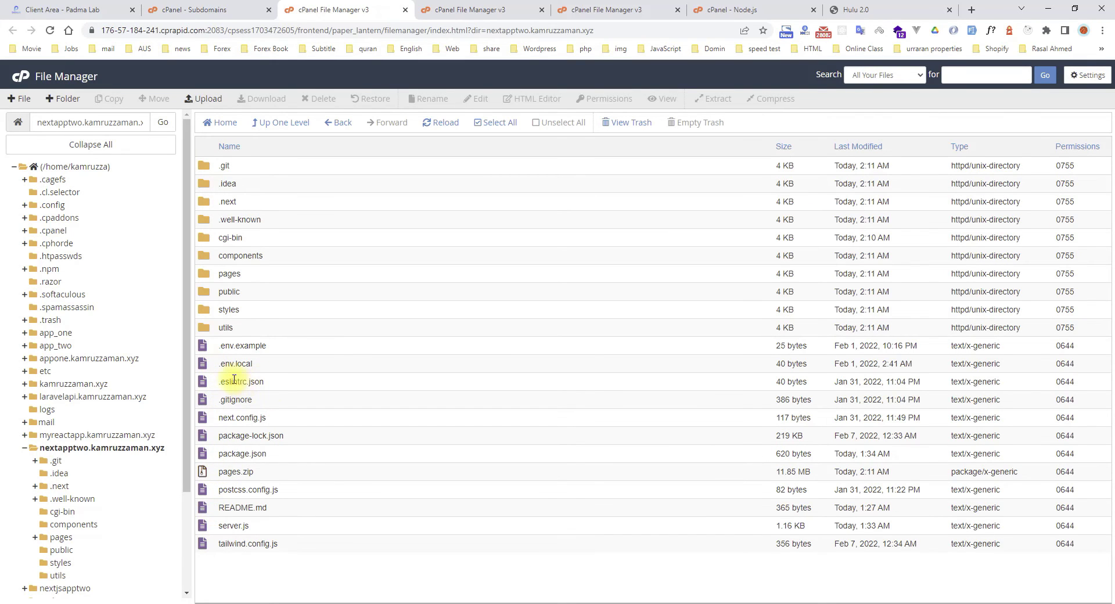
Switch to the cPanel Node.js page and return from the main domain's app settings to the list of web applications
{"action": "left_click", "coordinate": [461, 10]}
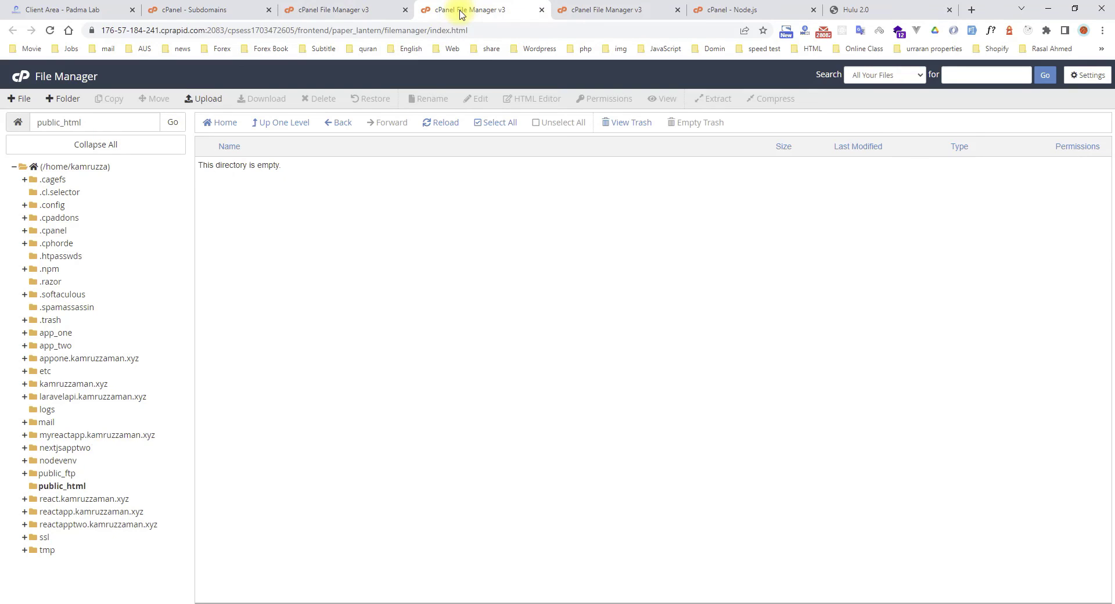
{"action": "left_click", "coordinate": [558, 10]}
{"action": "left_click", "coordinate": [731, 10]}
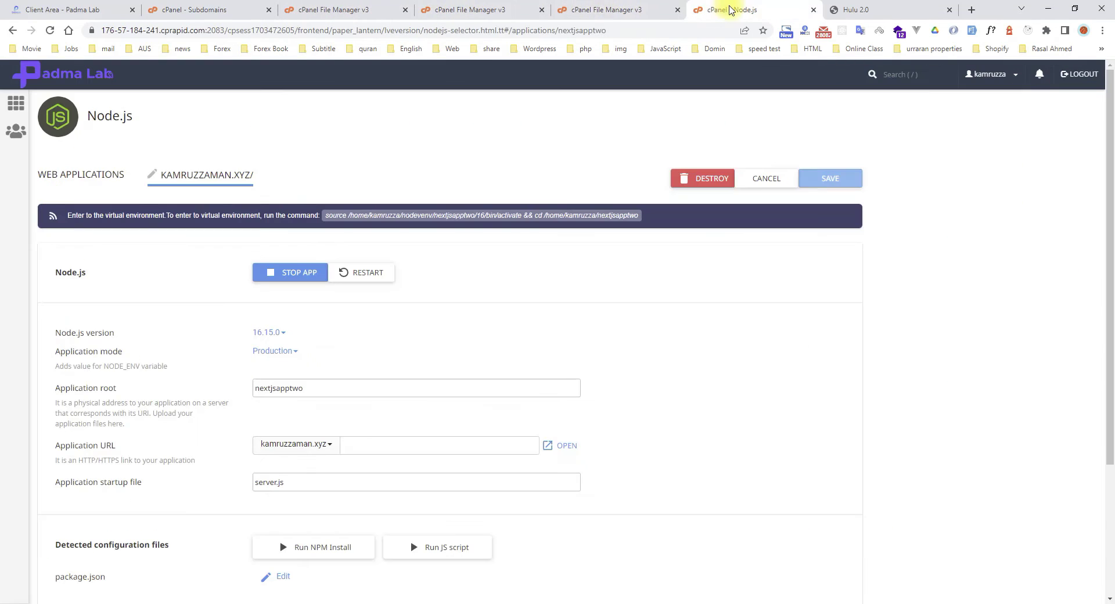
{"action": "left_click", "coordinate": [111, 174]}
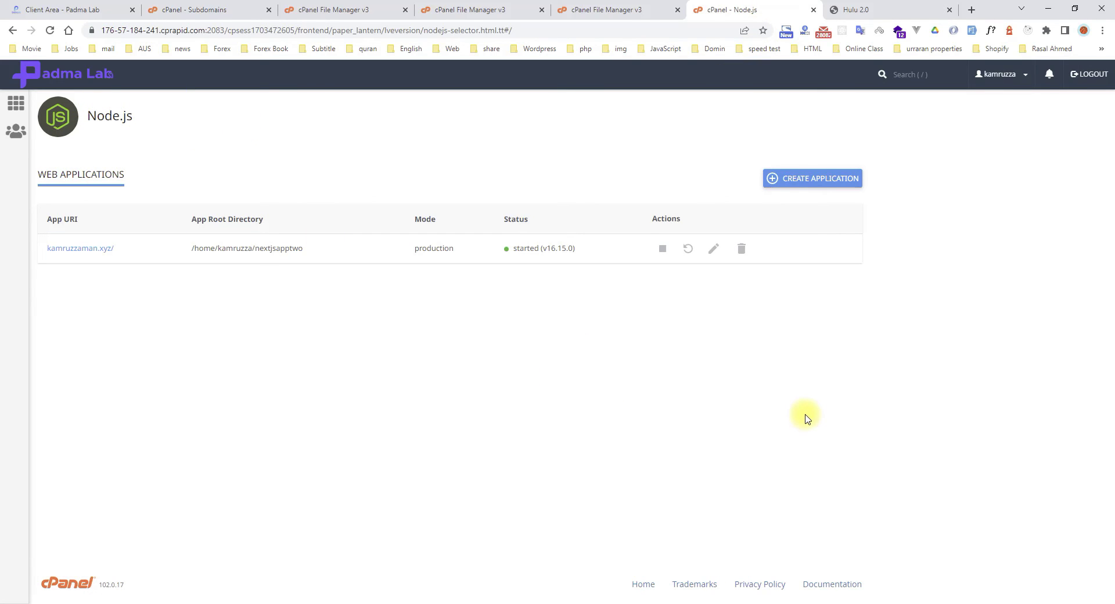
Start a new Node.js application and copy the nextapptwo subdomain's folder name from the home directory in File Manager
{"action": "left_click", "coordinate": [828, 182]}
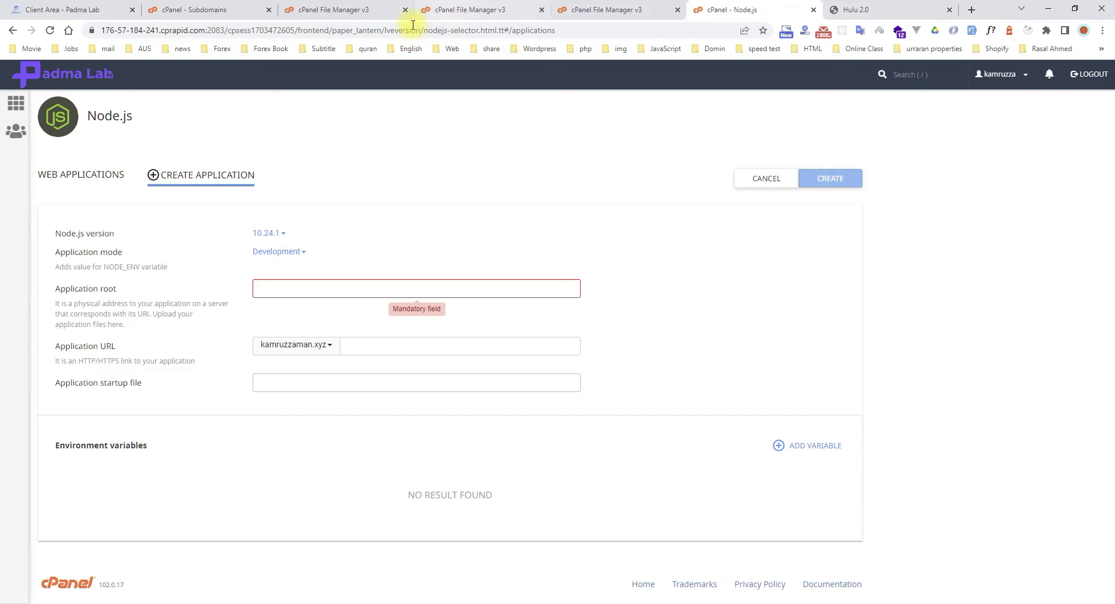
{"action": "left_click", "coordinate": [366, 10]}
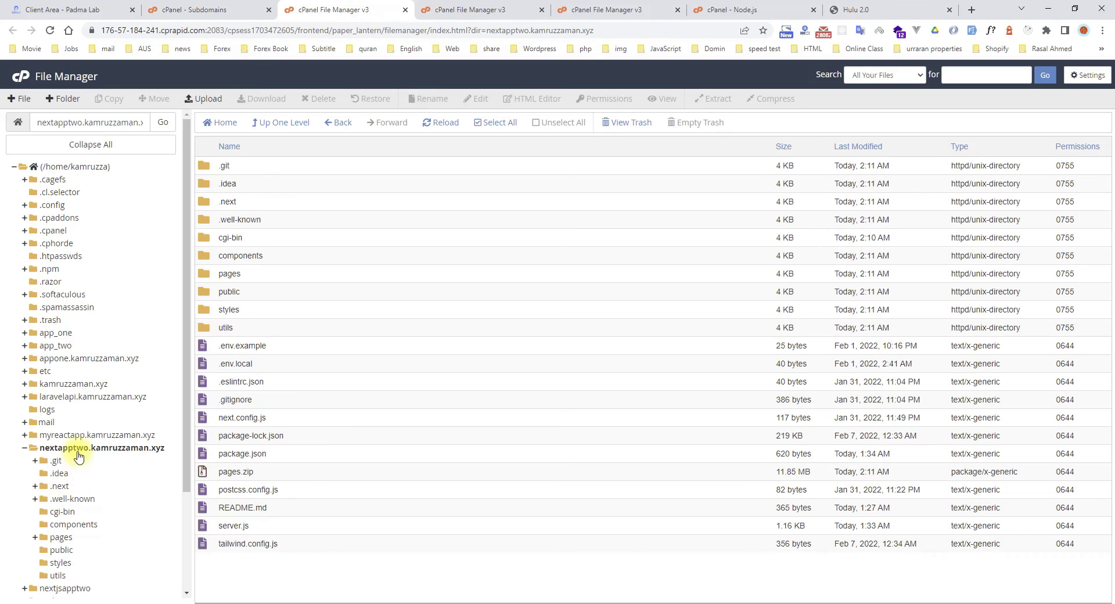
{"action": "left_click", "coordinate": [71, 168]}
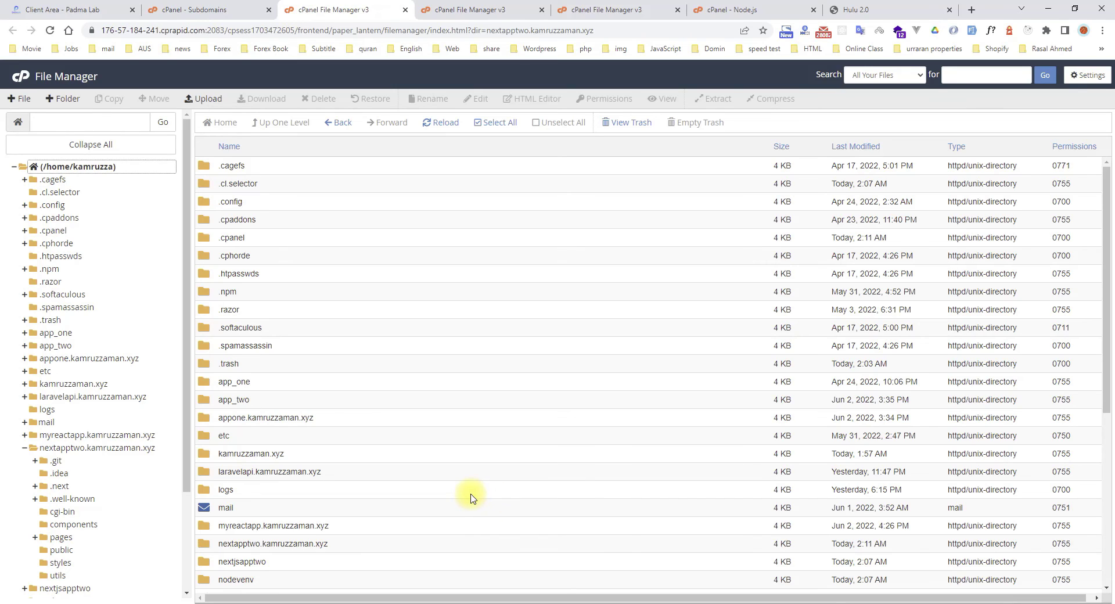
{"action": "left_click", "coordinate": [263, 544]}
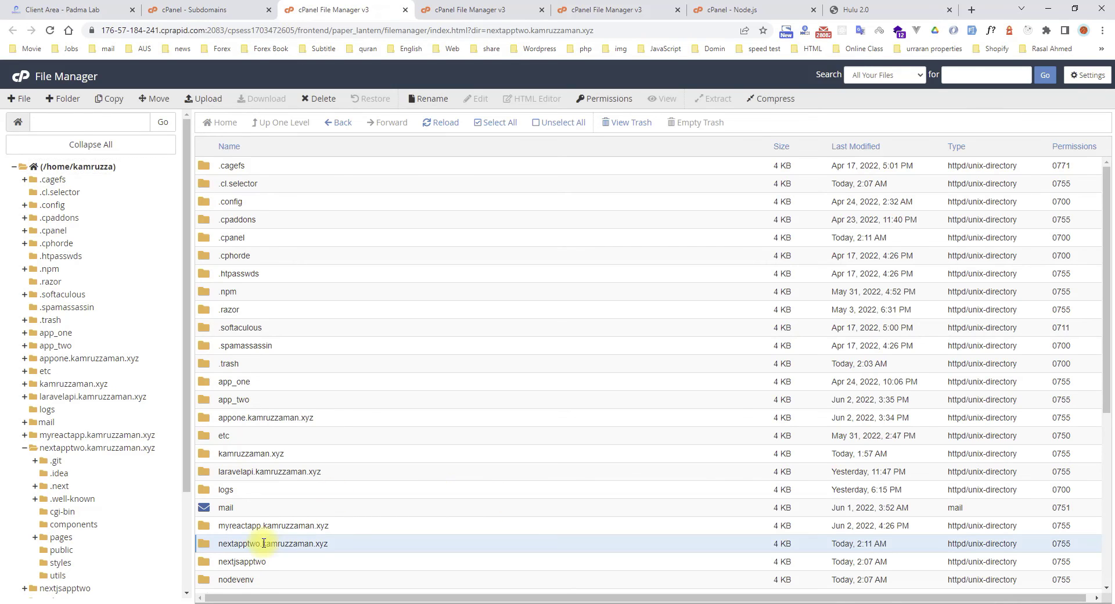
{"action": "left_click", "coordinate": [263, 544]}
{"action": "double_click", "coordinate": [263, 544]}
{"action": "key", "text": "ctrl+c"}
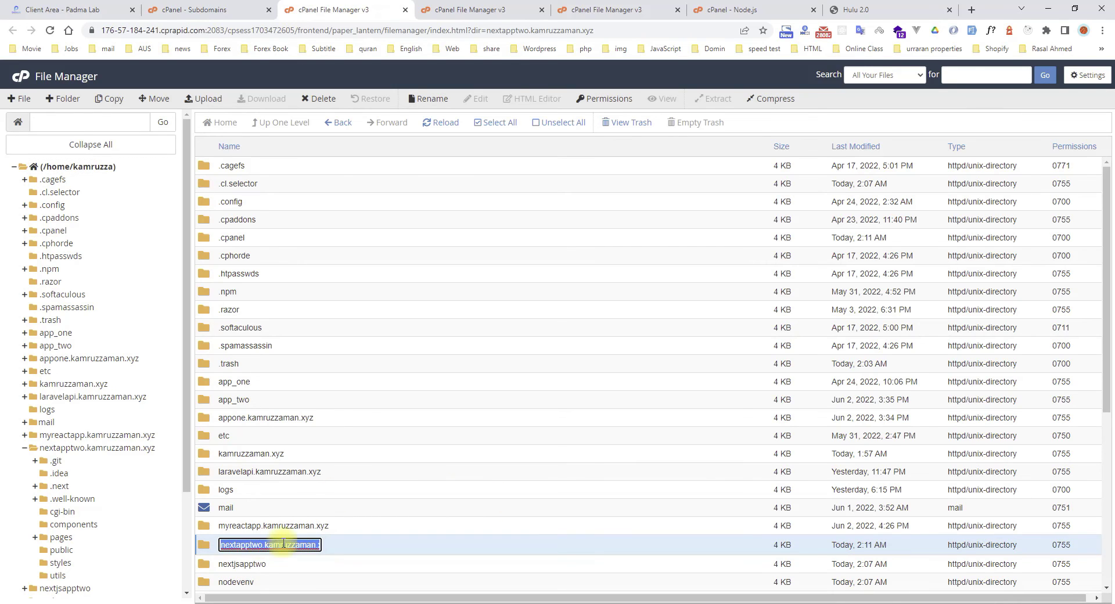
{"action": "key", "text": "Escape"}
{"action": "left_click", "coordinate": [733, 10]}
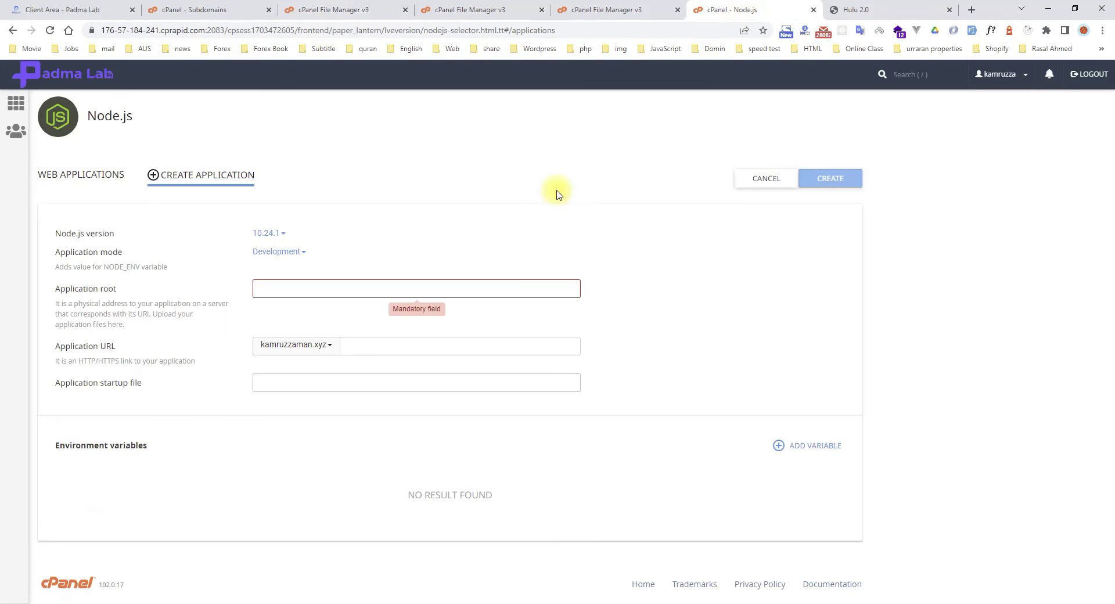
{"action": "key", "text": "ctrl+v"}
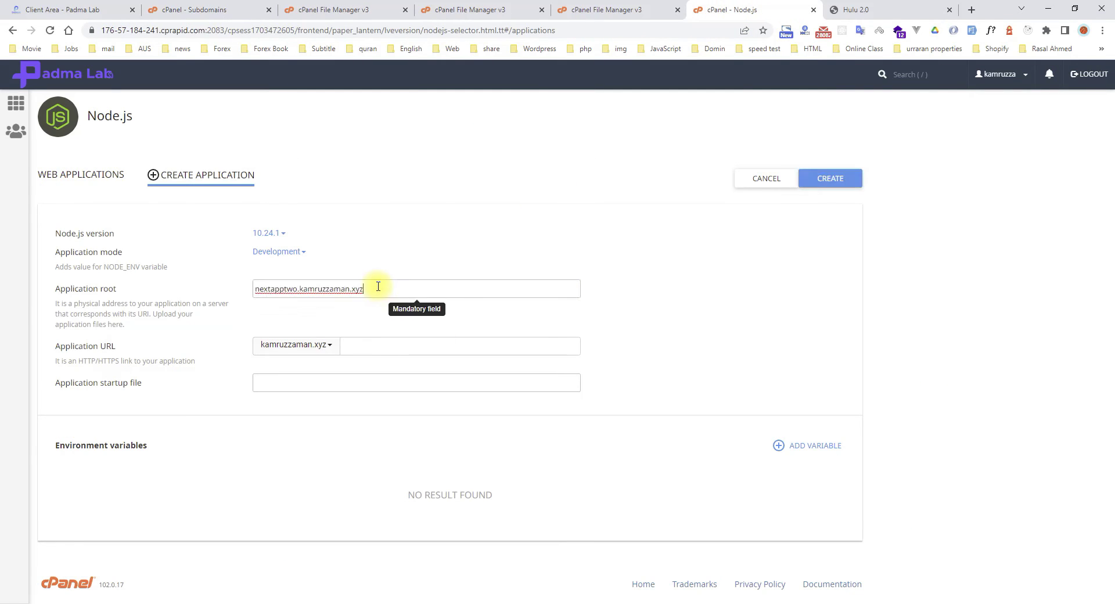
{"action": "left_click", "coordinate": [285, 236]}
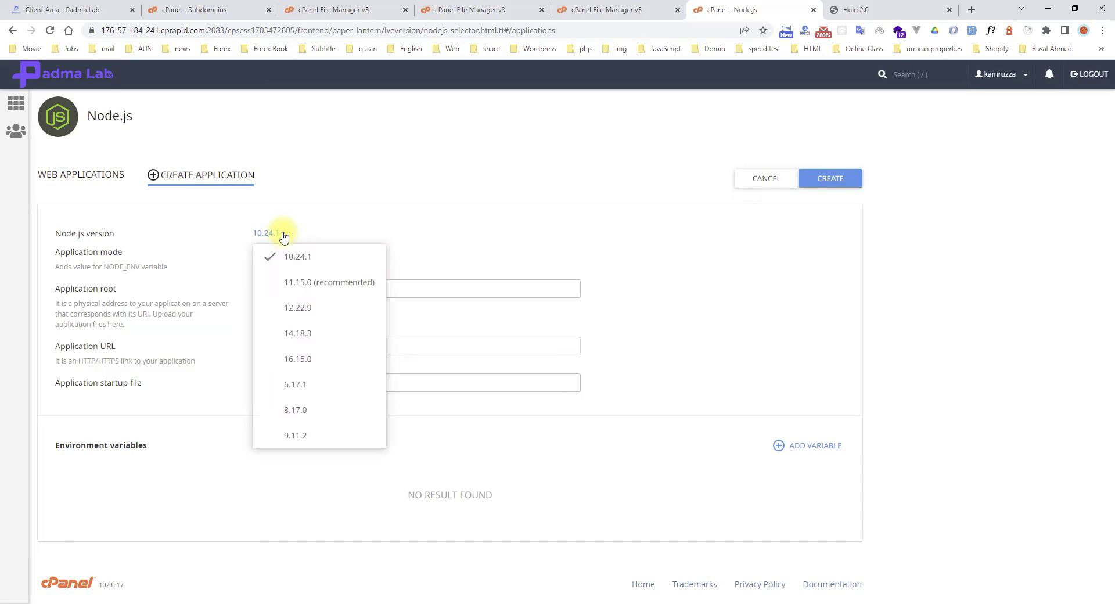
{"action": "left_click", "coordinate": [307, 355]}
{"action": "left_click", "coordinate": [306, 258]}
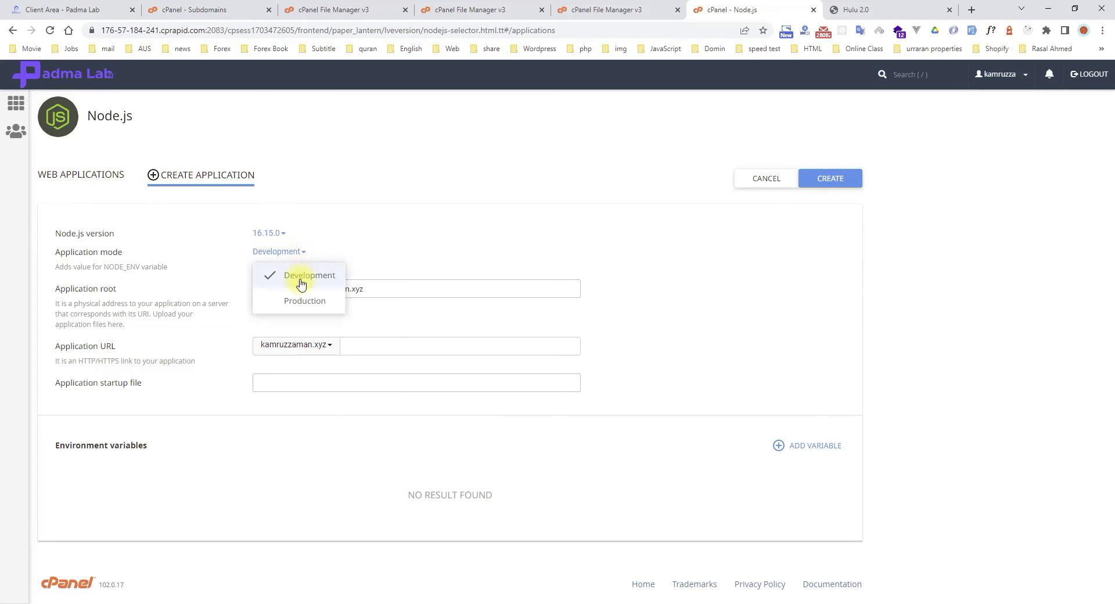
{"action": "left_click", "coordinate": [301, 299]}
{"action": "left_click", "coordinate": [329, 347]}
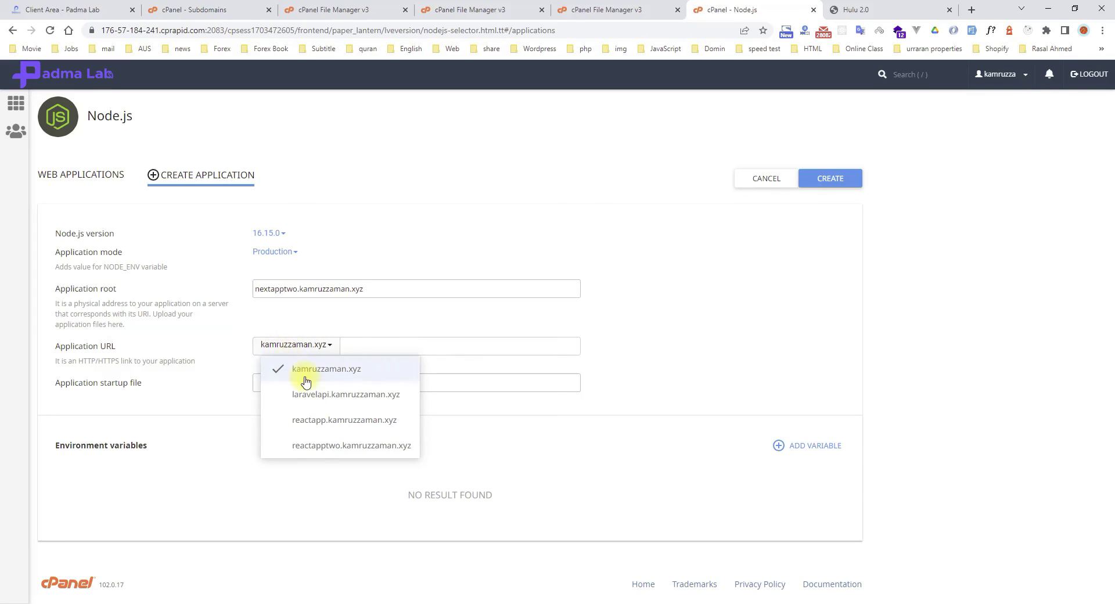
{"action": "left_click", "coordinate": [232, 267]}
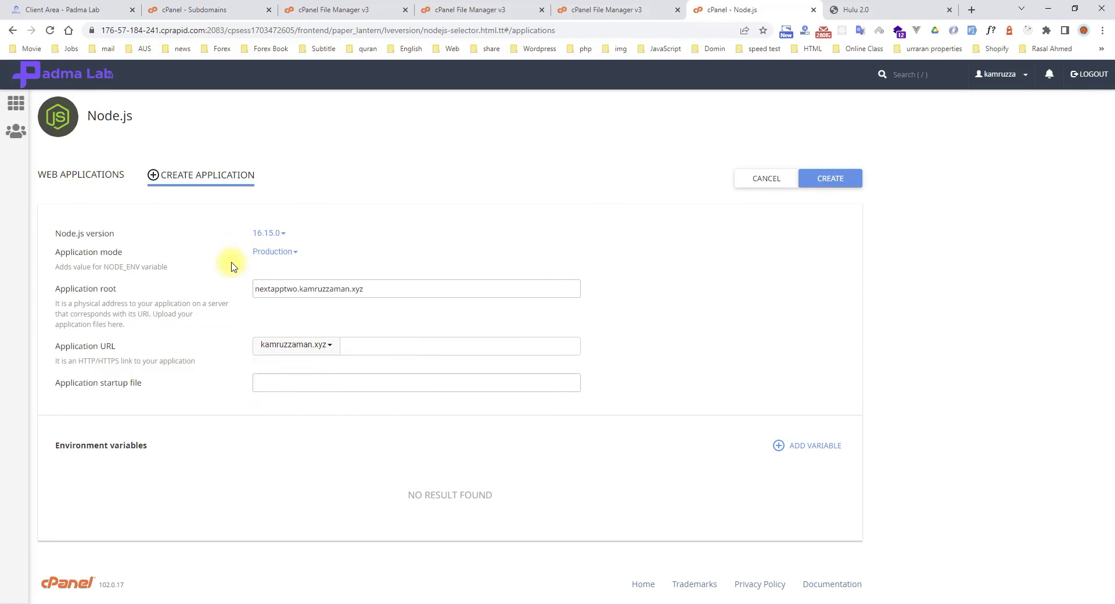
Reload the application form, choose the nextapptwo subdomain as application URL and paste its folder name as application root
{"action": "left_click", "coordinate": [50, 30]}
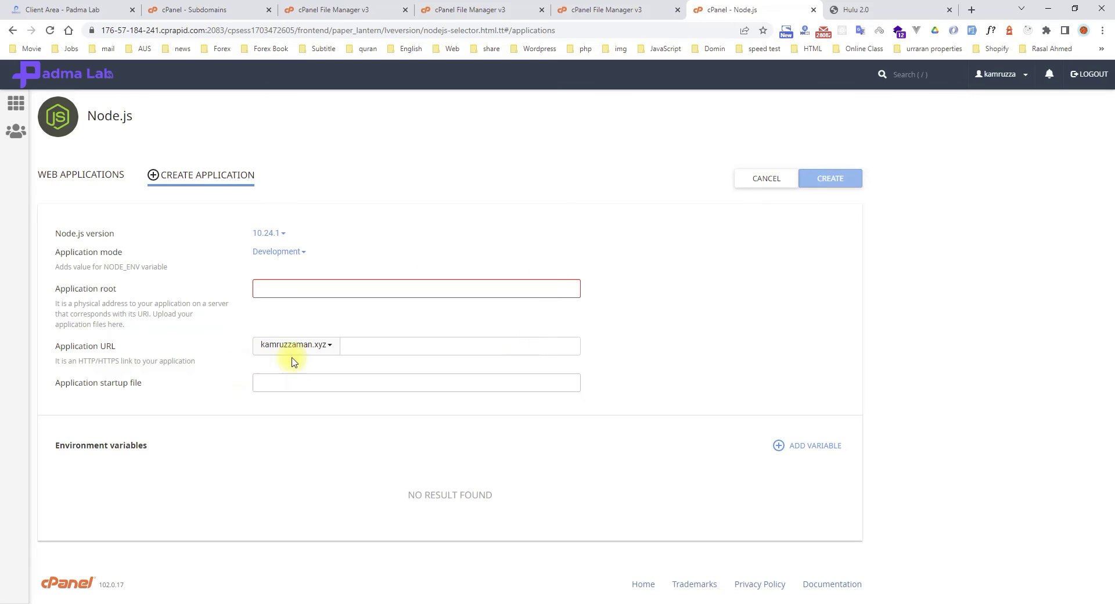
{"action": "left_click", "coordinate": [326, 346]}
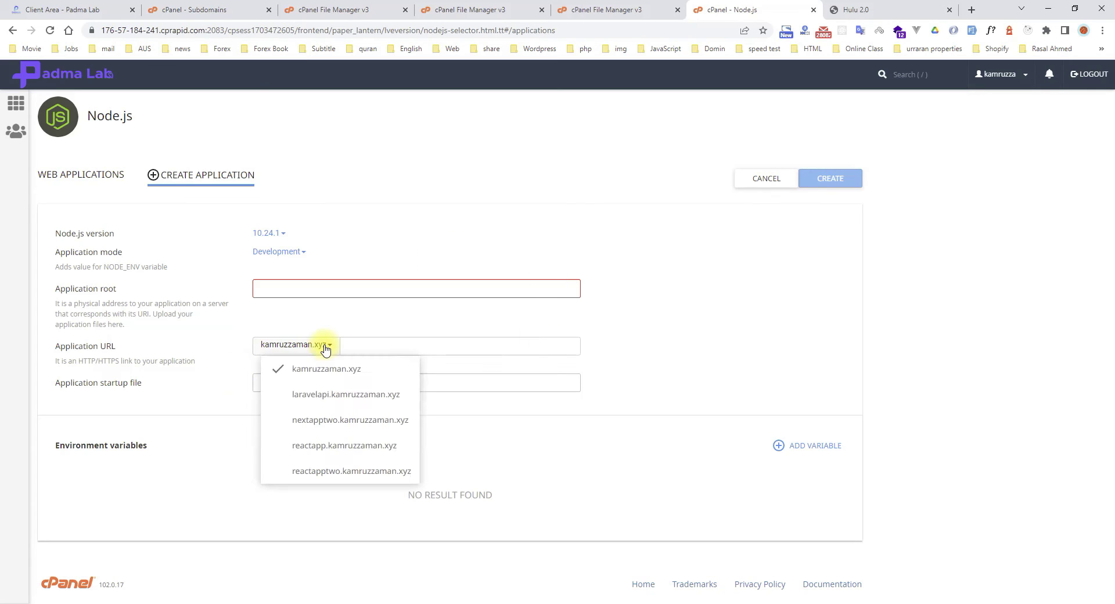
{"action": "left_click", "coordinate": [332, 429]}
{"action": "left_click", "coordinate": [303, 286]}
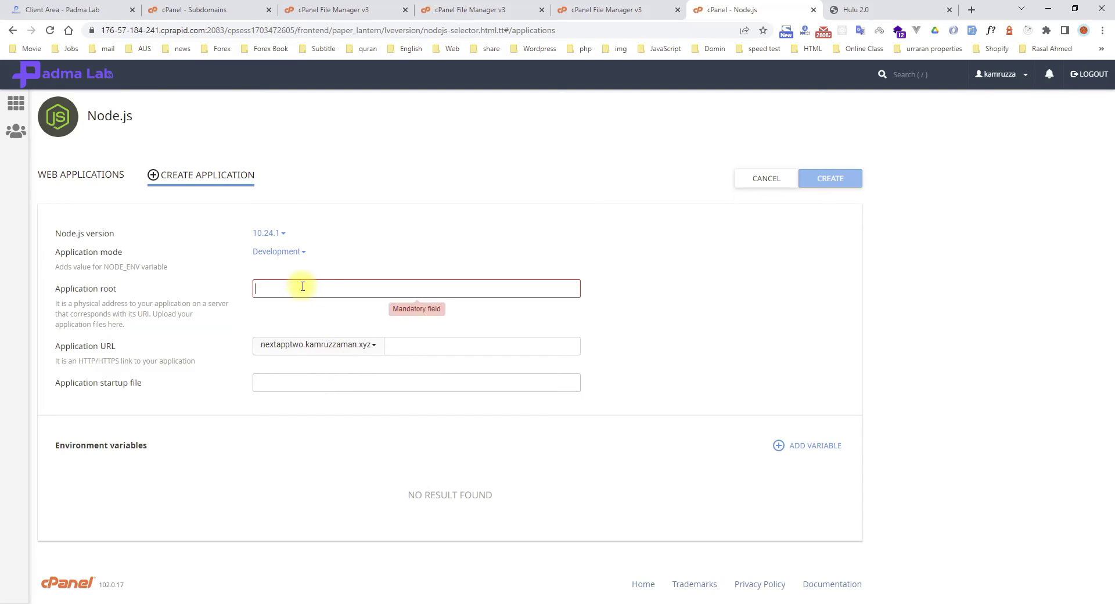
{"action": "key", "text": "ctrl+v"}
Set Node.js version 16.15.0, Production mode and startup file server.js, and create the application
{"action": "left_click", "coordinate": [268, 234]}
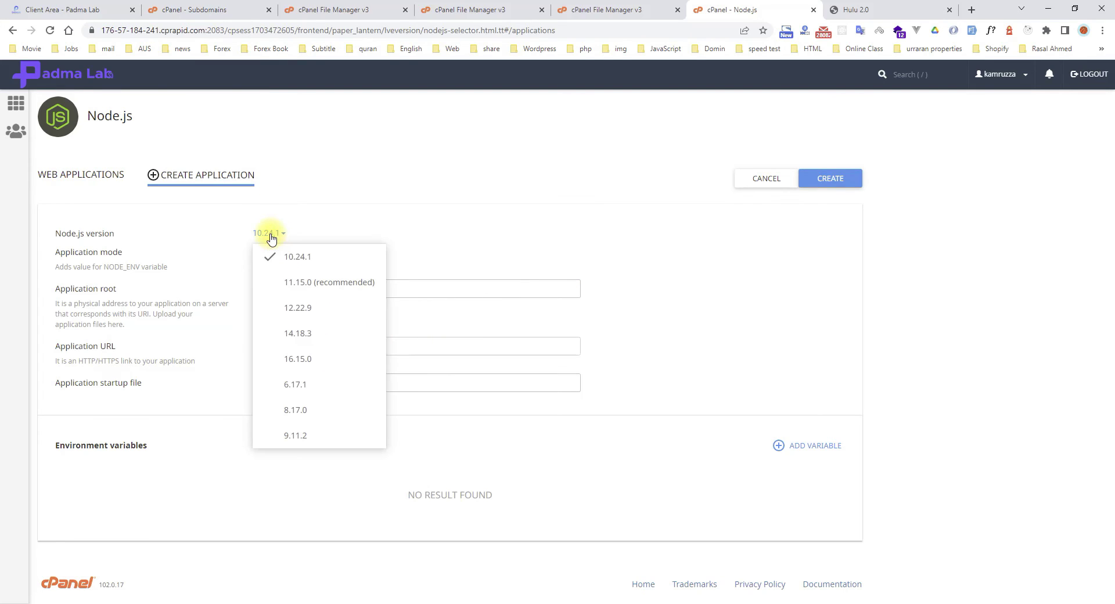
{"action": "left_click", "coordinate": [309, 359]}
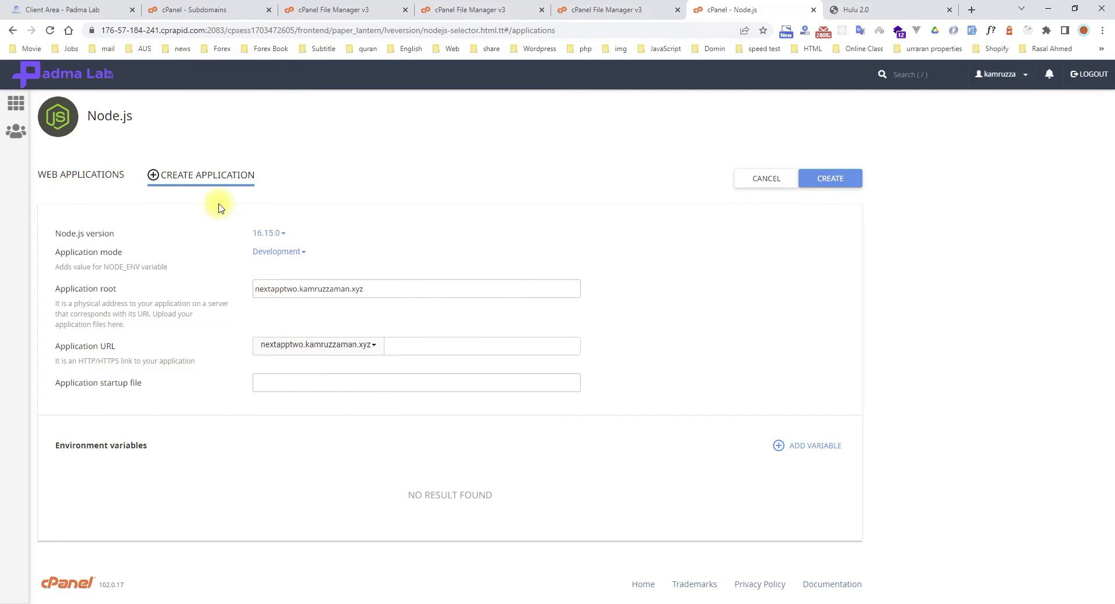
{"action": "left_click", "coordinate": [289, 251]}
{"action": "left_click", "coordinate": [307, 301]}
{"action": "left_click", "coordinate": [367, 388]}
{"action": "type", "text": "s"}
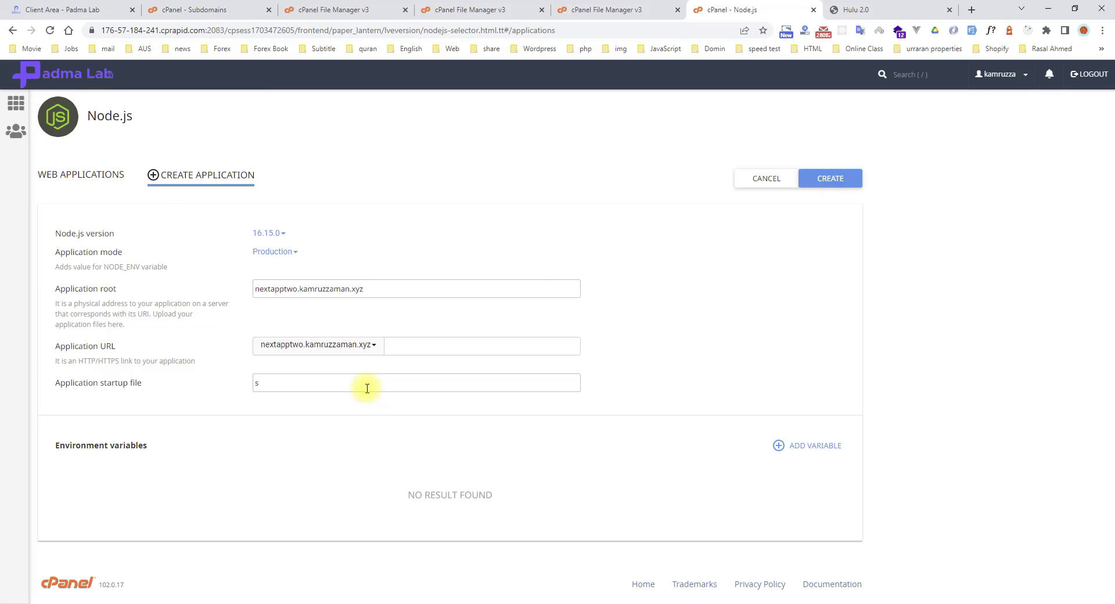
{"action": "type", "text": "erver.js"}
{"action": "left_click", "coordinate": [805, 184]}
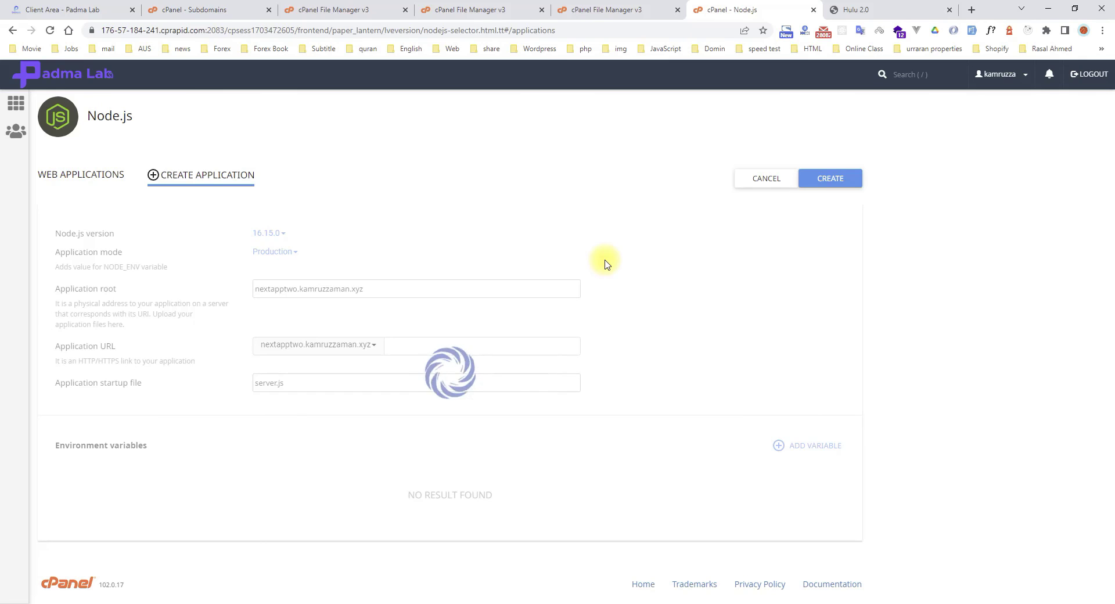
Open the nextapptwo subdomain's folder in File Manager to check its files while the application is created
{"action": "left_click", "coordinate": [355, 10]}
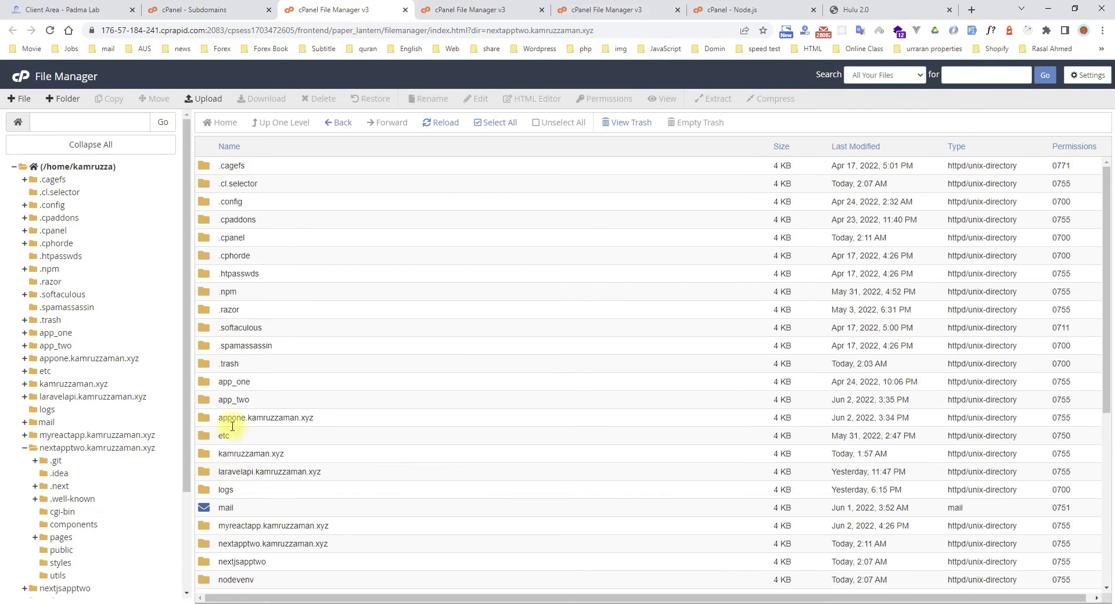
{"action": "left_click", "coordinate": [174, 10]}
{"action": "left_click", "coordinate": [346, 8]}
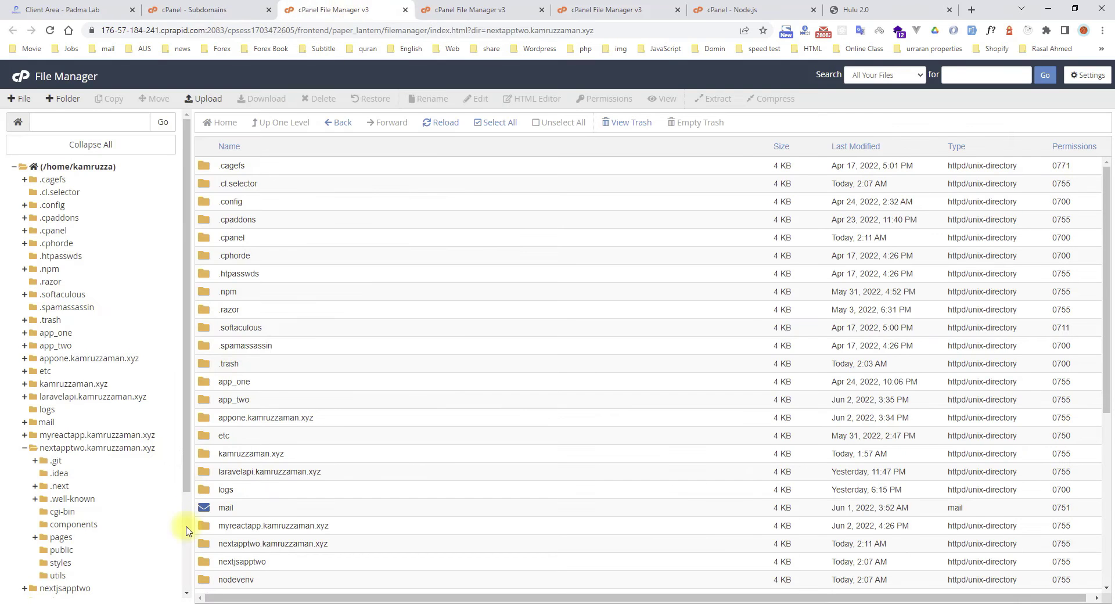
{"action": "double_click", "coordinate": [219, 546]}
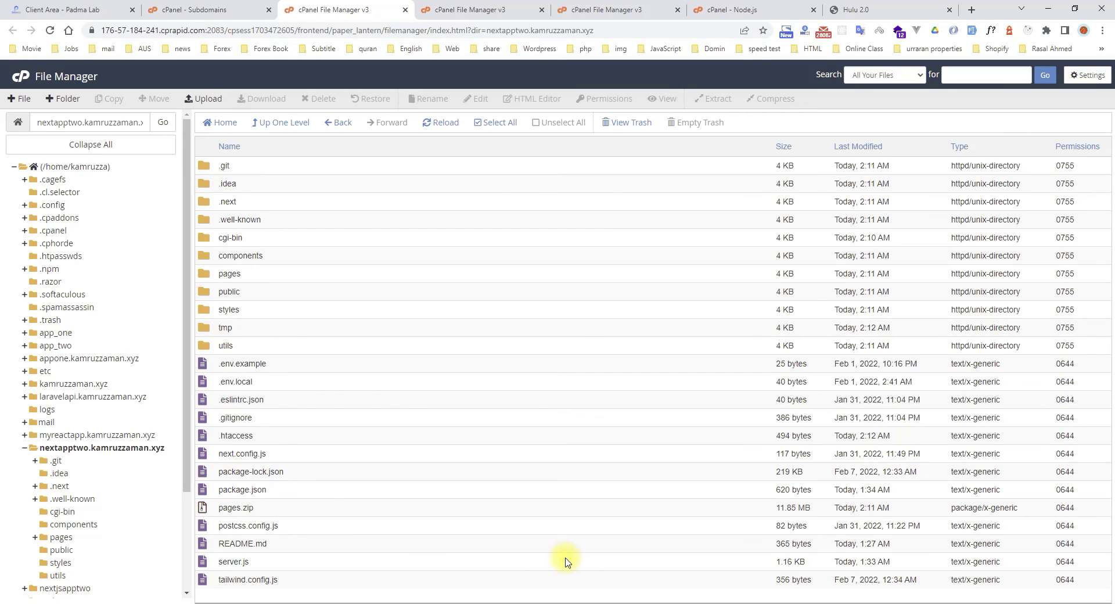
Return to the new nextapptwo application's settings and run NPM install from its detected package.json
{"action": "left_click", "coordinate": [742, 6]}
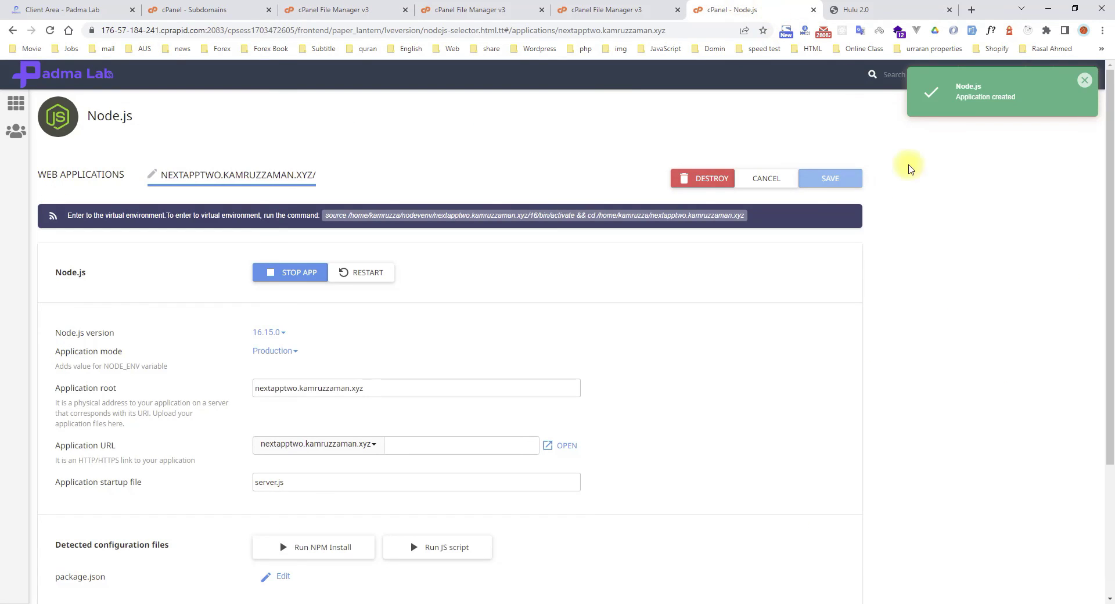
{"action": "scroll", "coordinate": [639, 424], "scroll_direction": "down", "scroll_amount": 2}
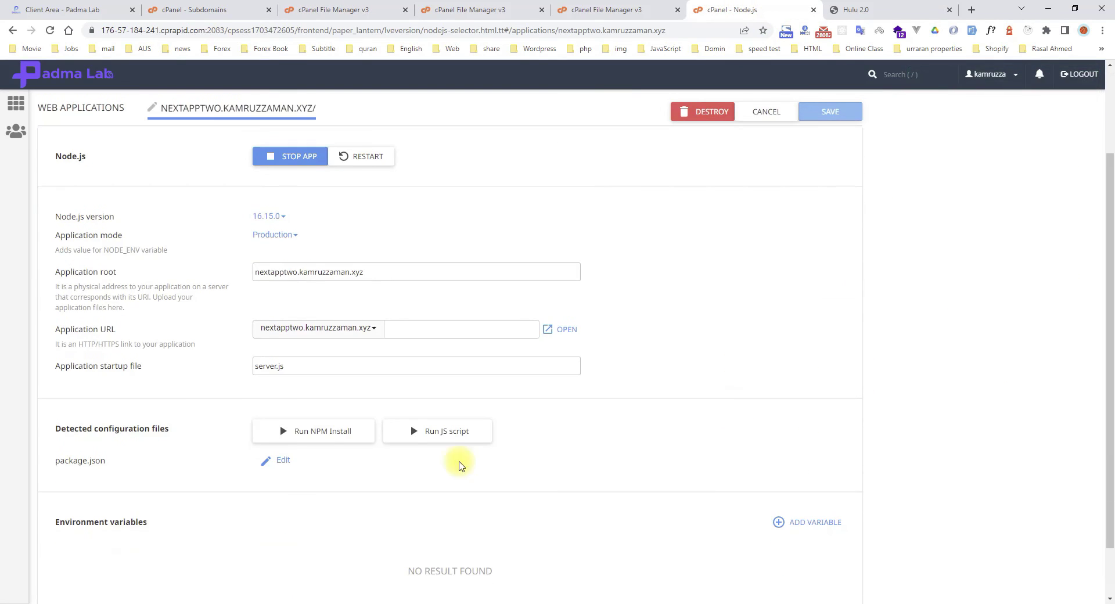
{"action": "left_click", "coordinate": [323, 435]}
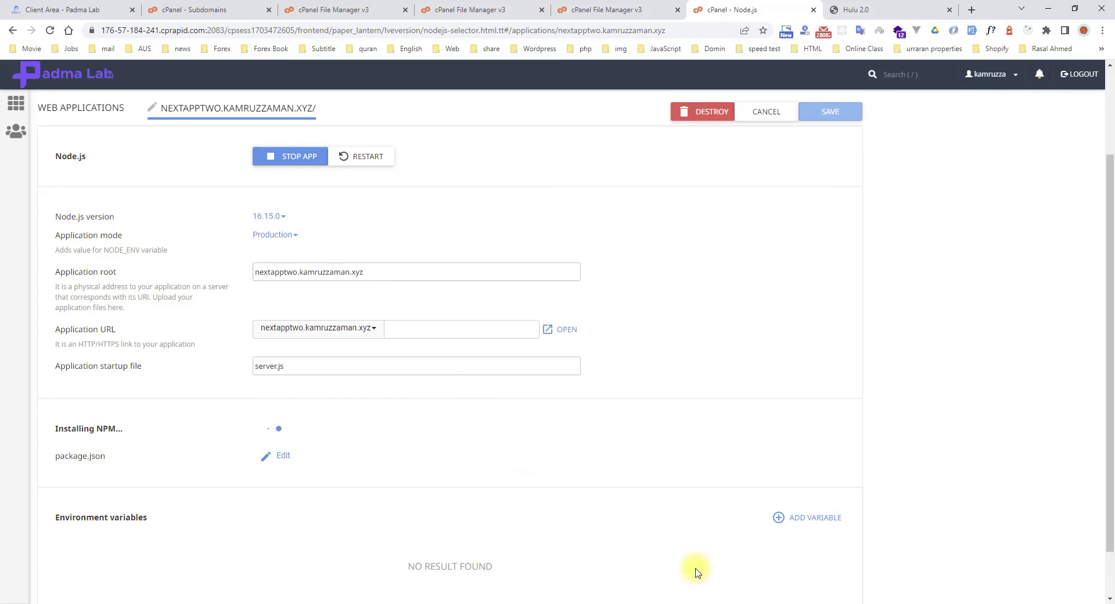
{"action": "scroll", "coordinate": [624, 497], "scroll_direction": "down", "scroll_amount": 1}
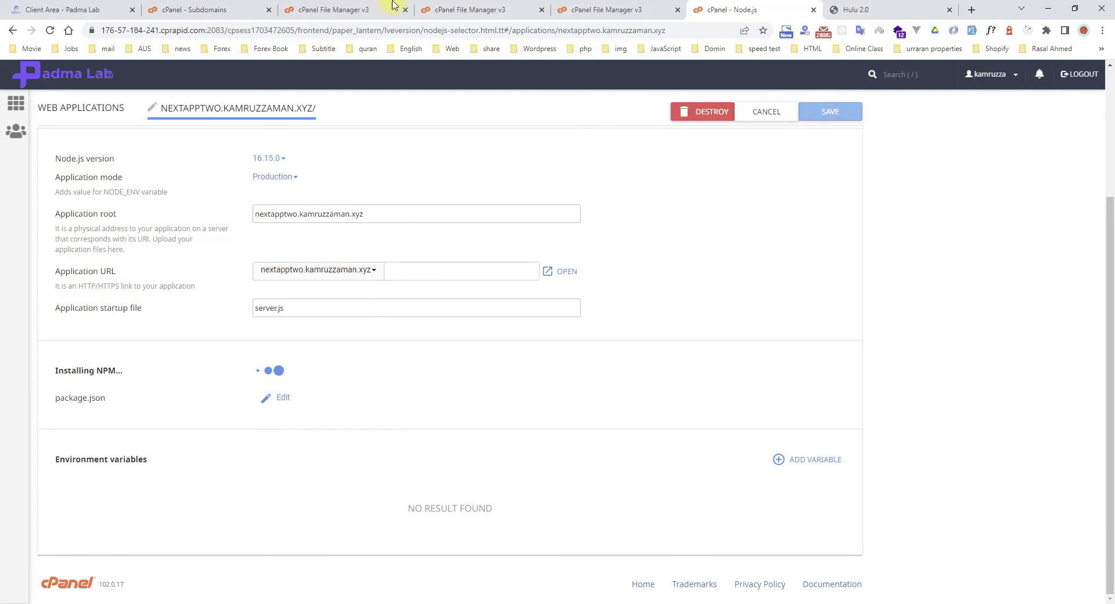
Review the open Subdomains and File Manager pages, close the Hulu 2.0 page and return to the NPM installation
{"action": "left_click", "coordinate": [177, 13]}
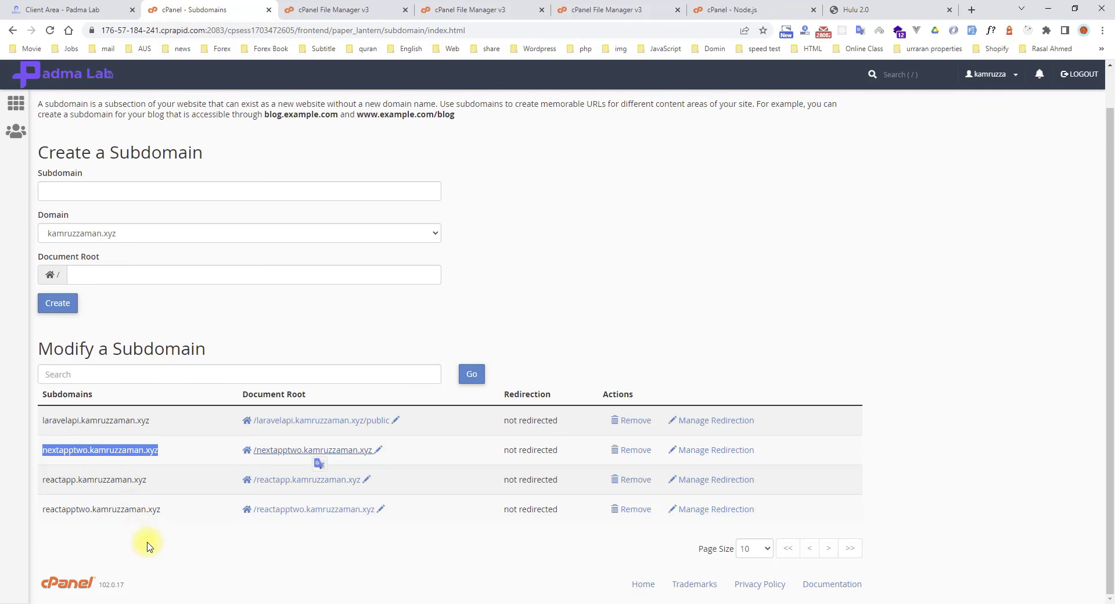
{"action": "left_click", "coordinate": [384, 10]}
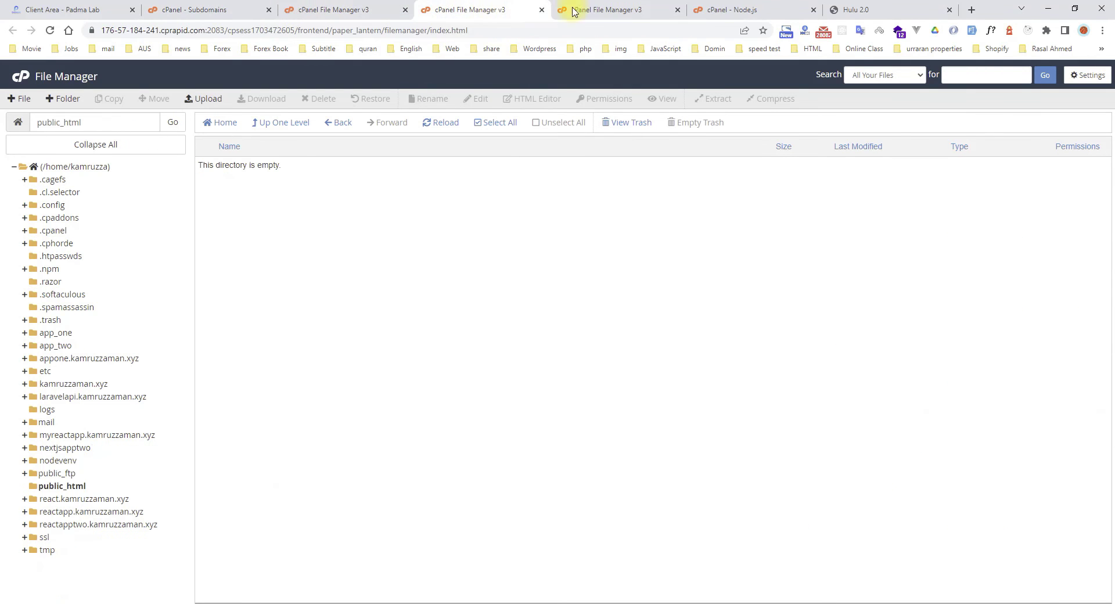
{"action": "left_click", "coordinate": [489, 10]}
{"action": "left_click", "coordinate": [584, 18]}
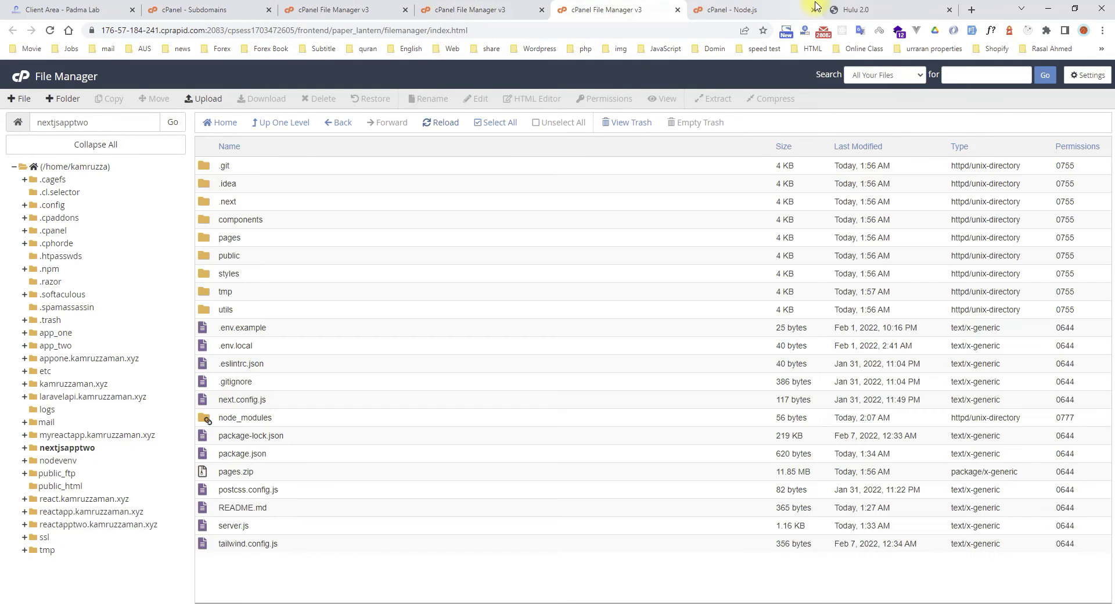
{"action": "left_click", "coordinate": [949, 10]}
{"action": "left_click", "coordinate": [775, 10]}
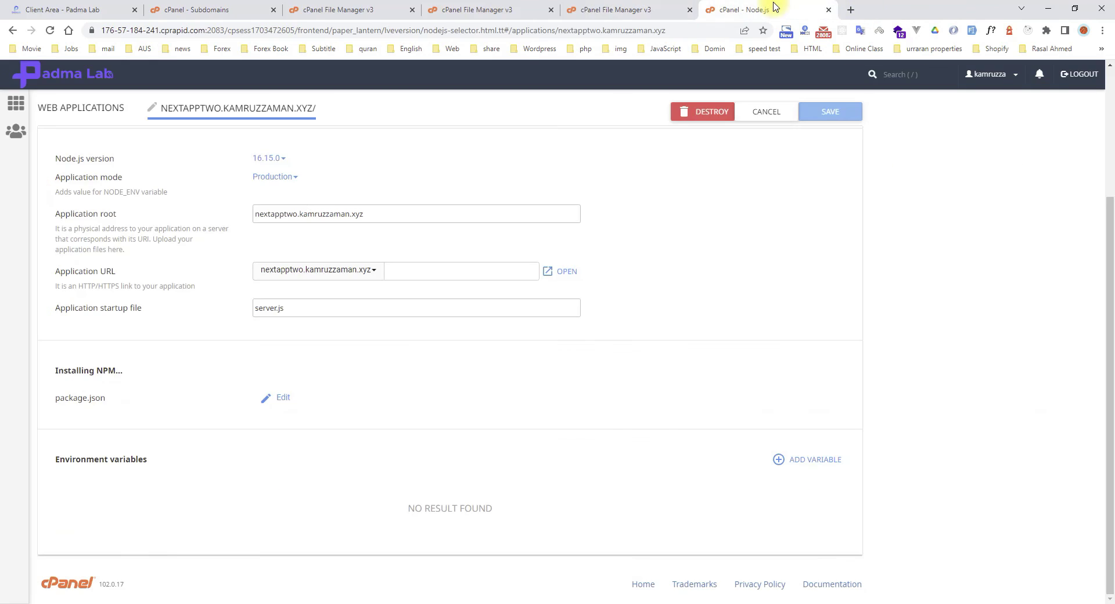
Open the cPanel home page separately beside the Client Area page and launch the primary domain's website from it
{"action": "left_click", "coordinate": [165, 10]}
{"action": "scroll", "coordinate": [816, 327], "scroll_direction": "up", "scroll_amount": 1}
{"action": "left_click", "coordinate": [320, 7]}
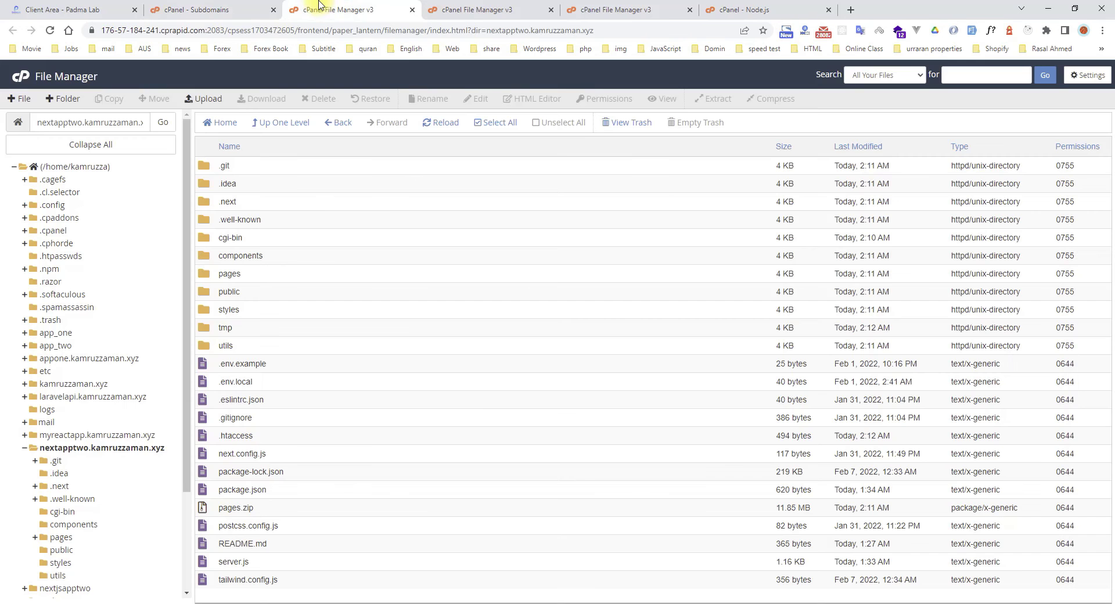
{"action": "left_click", "coordinate": [212, 7]}
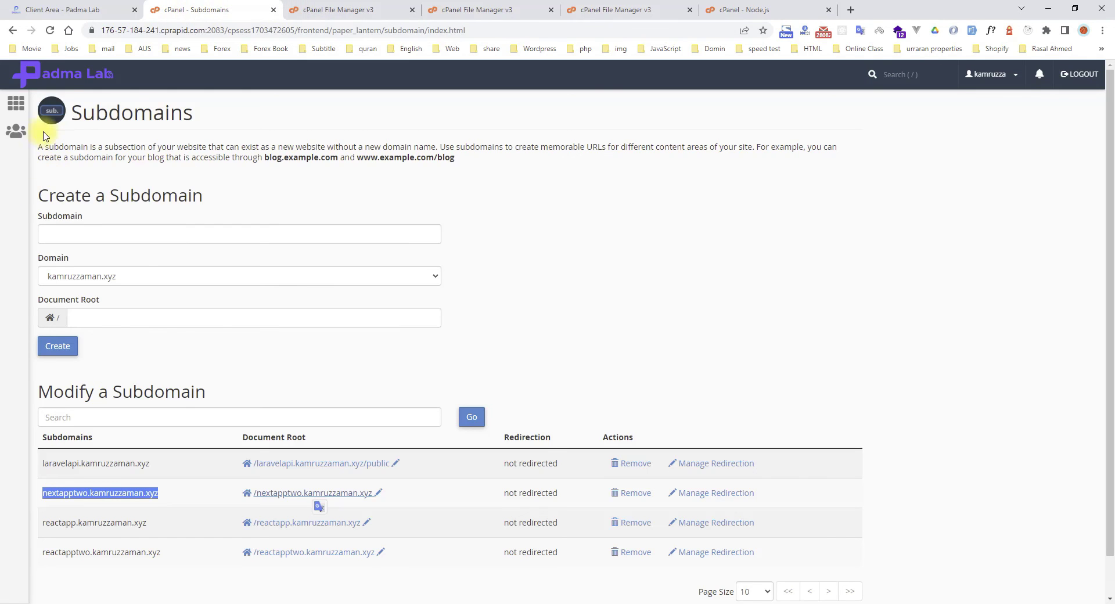
{"action": "middle_click", "coordinate": [55, 74]}
{"action": "left_click_drag", "start_coordinate": [294, 8], "coordinate": [197, 9]}
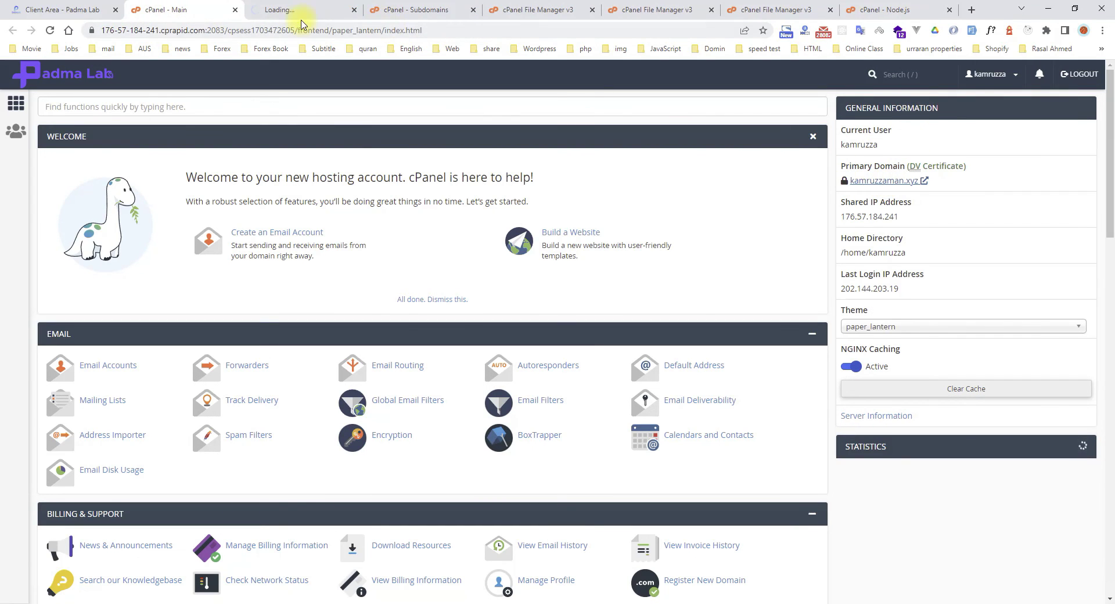
Move the main domain's website after the Node.js page, check the NPM installation and view the loaded site
{"action": "left_click_drag", "start_coordinate": [298, 11], "coordinate": [900, 10]}
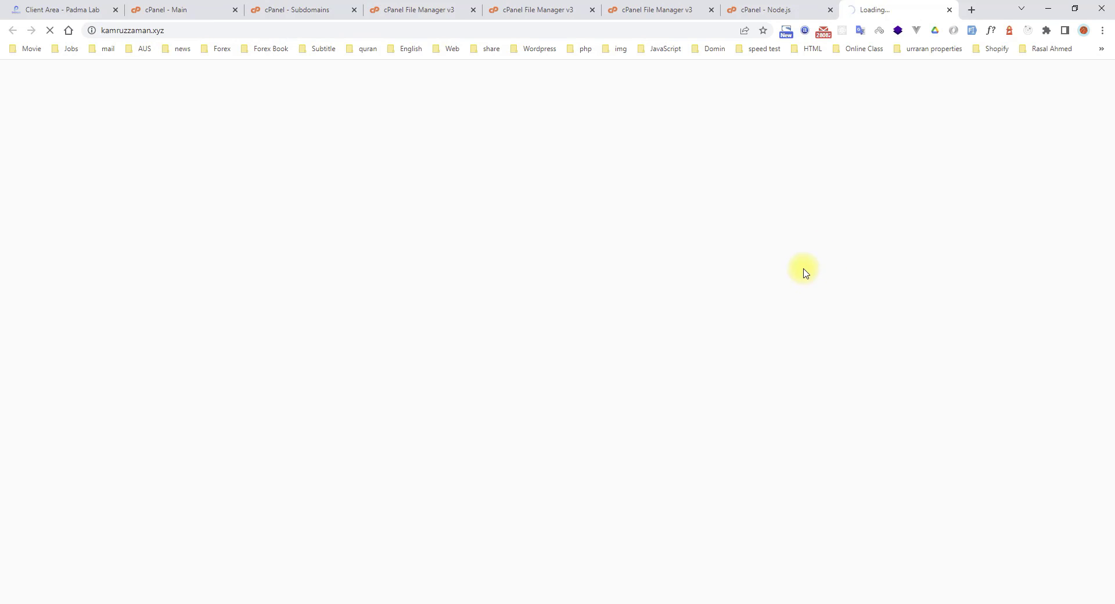
{"action": "left_click", "coordinate": [733, 6]}
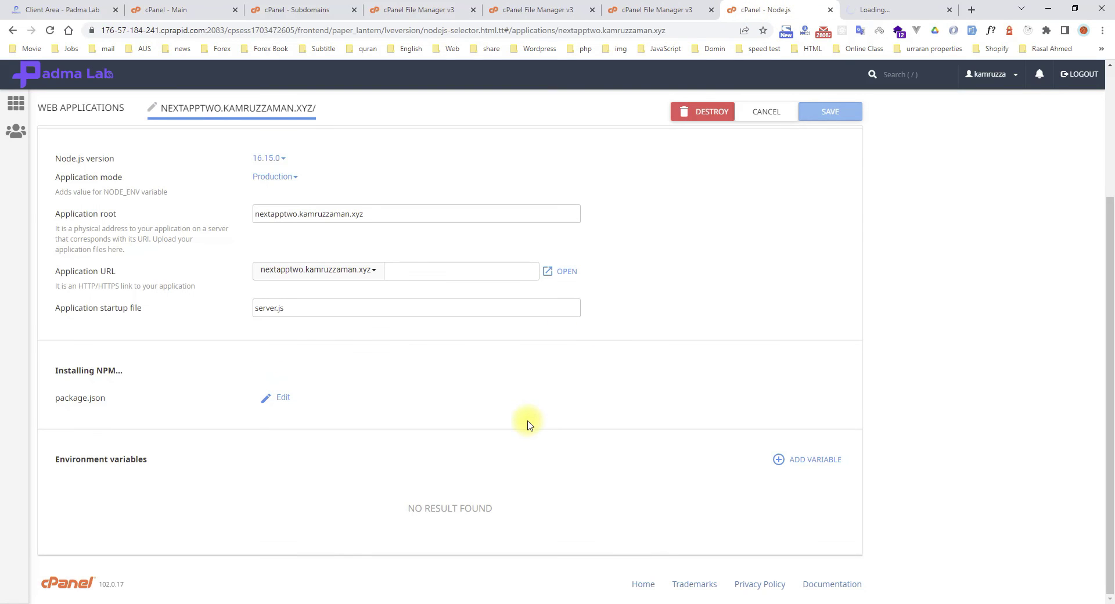
{"action": "left_click", "coordinate": [880, 9]}
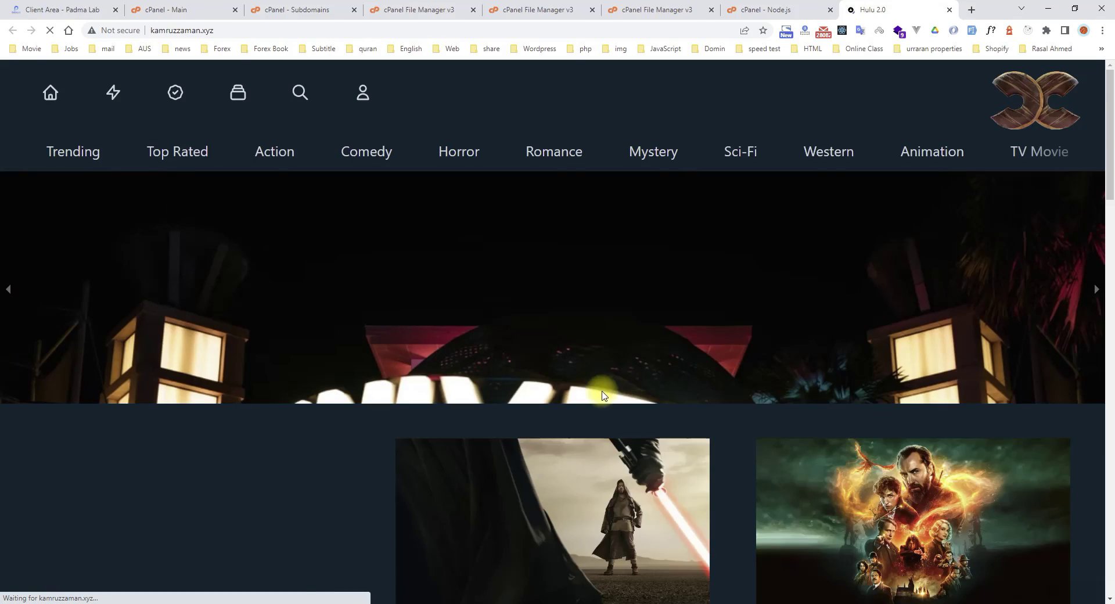
Review the main domain's full movie page, then check the cPanel home page and the nextapptwo application's Node.js settings
{"action": "scroll", "coordinate": [517, 380], "scroll_direction": "down", "scroll_amount": 20}
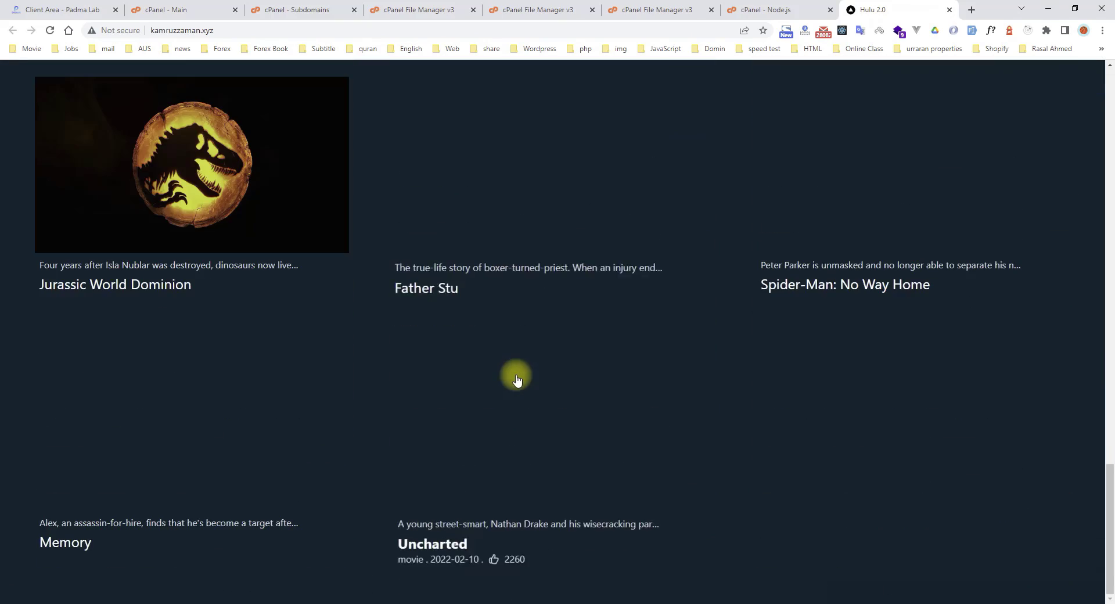
{"action": "scroll", "coordinate": [658, 409], "scroll_direction": "up", "scroll_amount": 20}
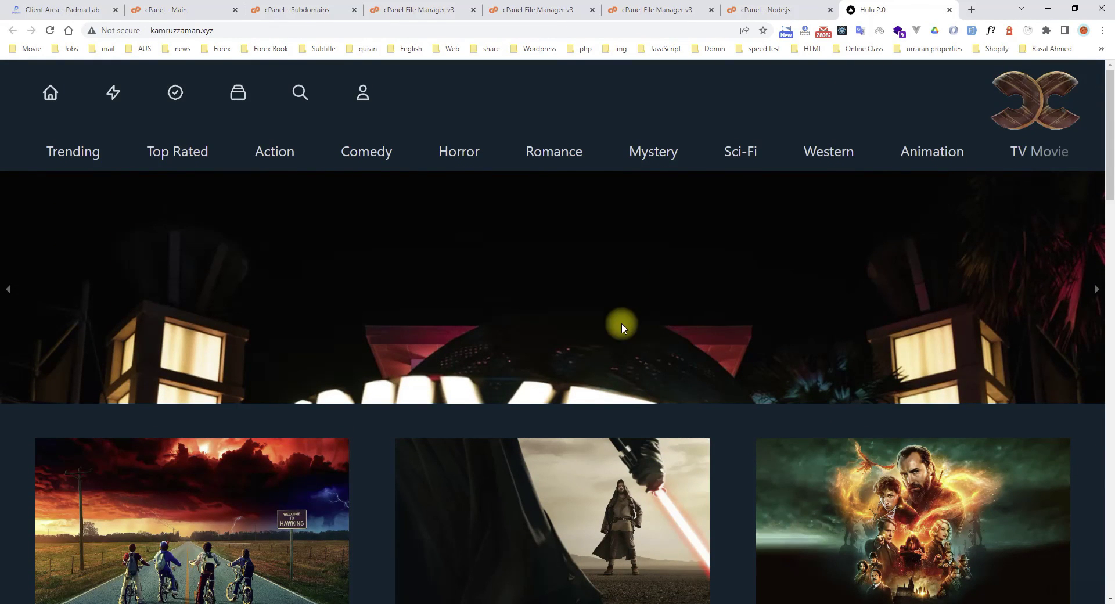
{"action": "left_click", "coordinate": [770, 10]}
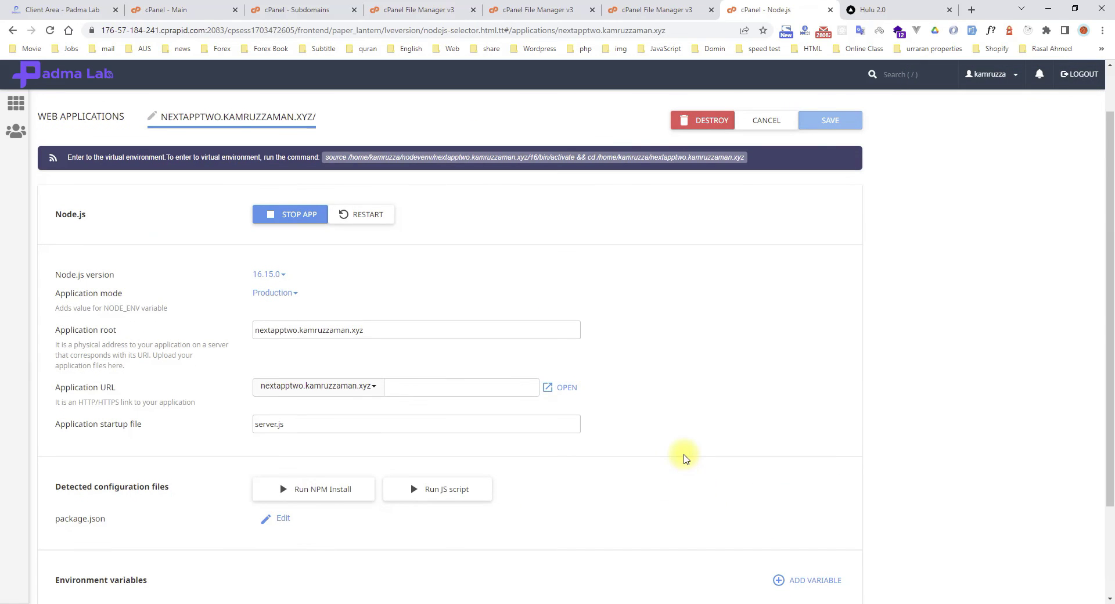
{"action": "left_click", "coordinate": [186, 10]}
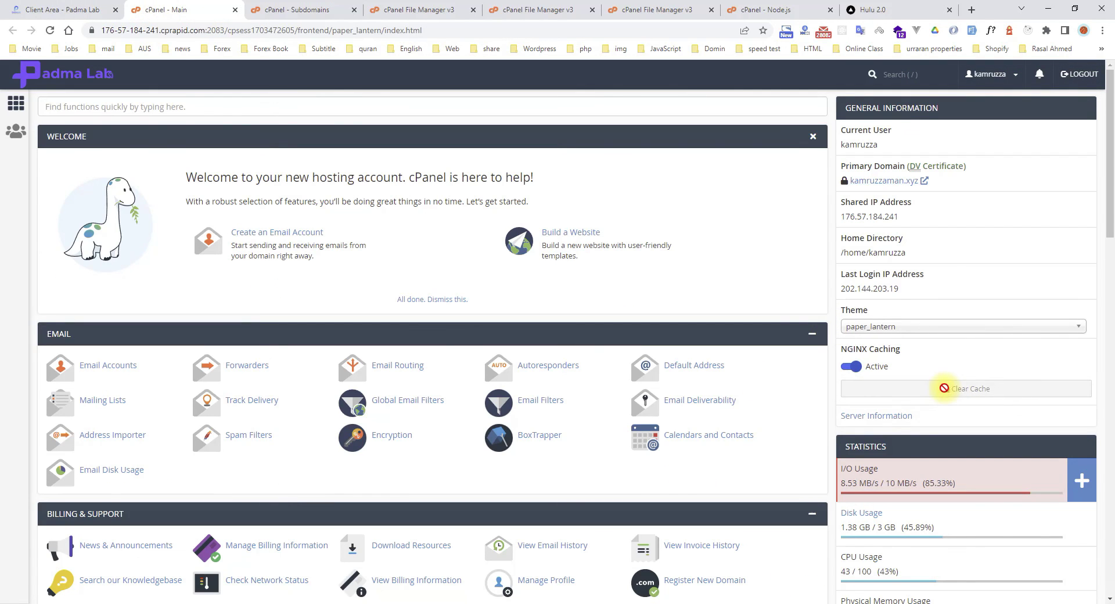
{"action": "left_click", "coordinate": [772, 10]}
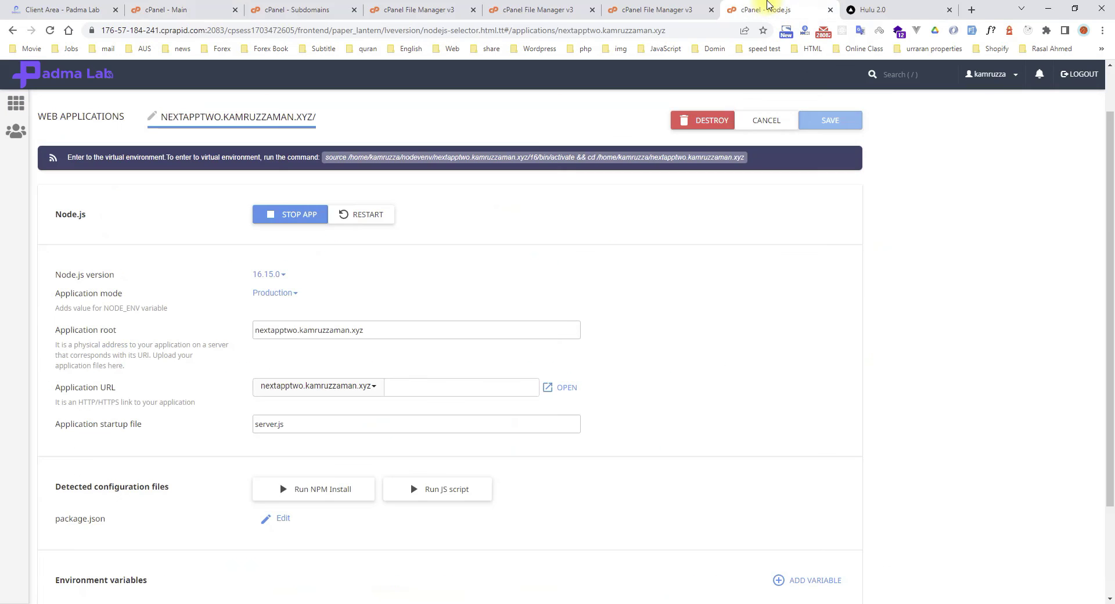
Launch the nextapptwo website from its Application URL and highlight the main domain part of its address
{"action": "left_click", "coordinate": [549, 388]}
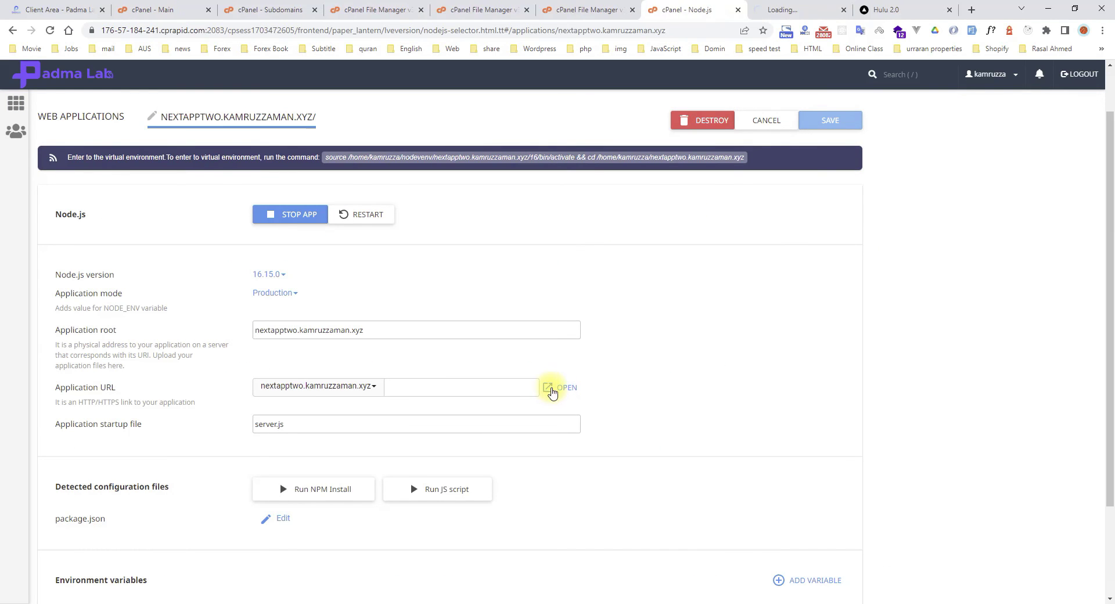
{"action": "left_click", "coordinate": [819, 7]}
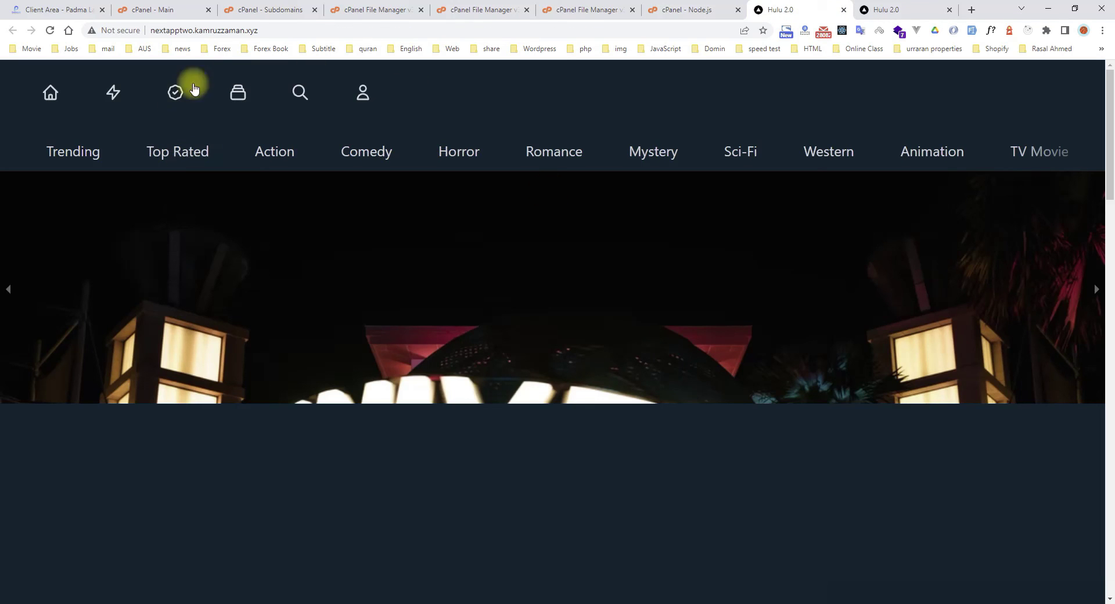
{"action": "left_click", "coordinate": [151, 30]}
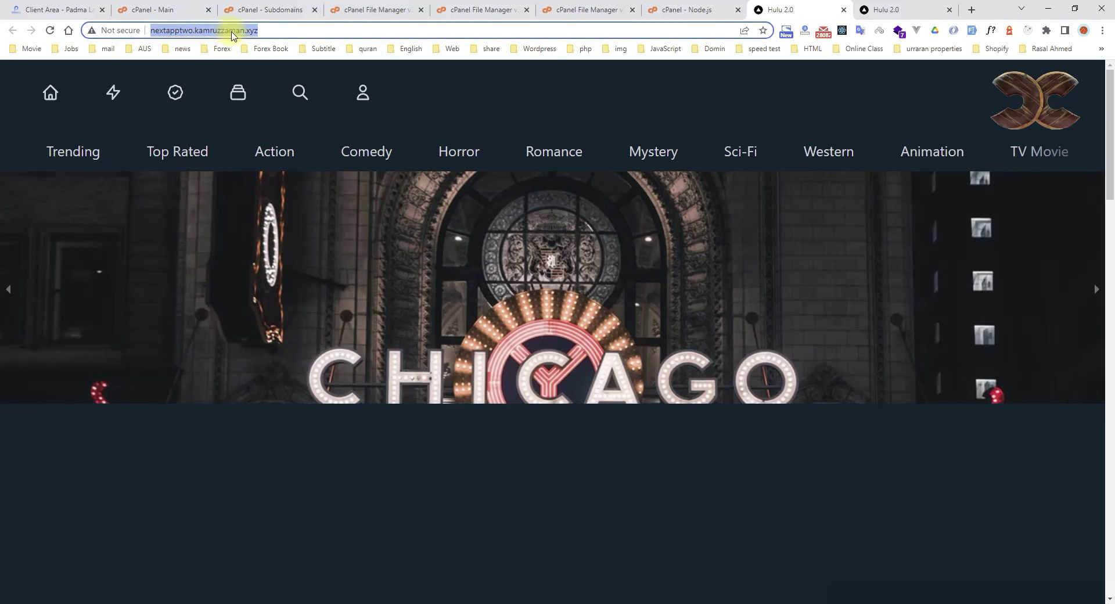
{"action": "left_click", "coordinate": [223, 35]}
{"action": "left_click_drag", "start_coordinate": [194, 31], "coordinate": [277, 30]}
Examine the nextapptwo site's movie listings down the page and return to its header
{"action": "scroll", "coordinate": [661, 424], "scroll_direction": "down", "scroll_amount": 12}
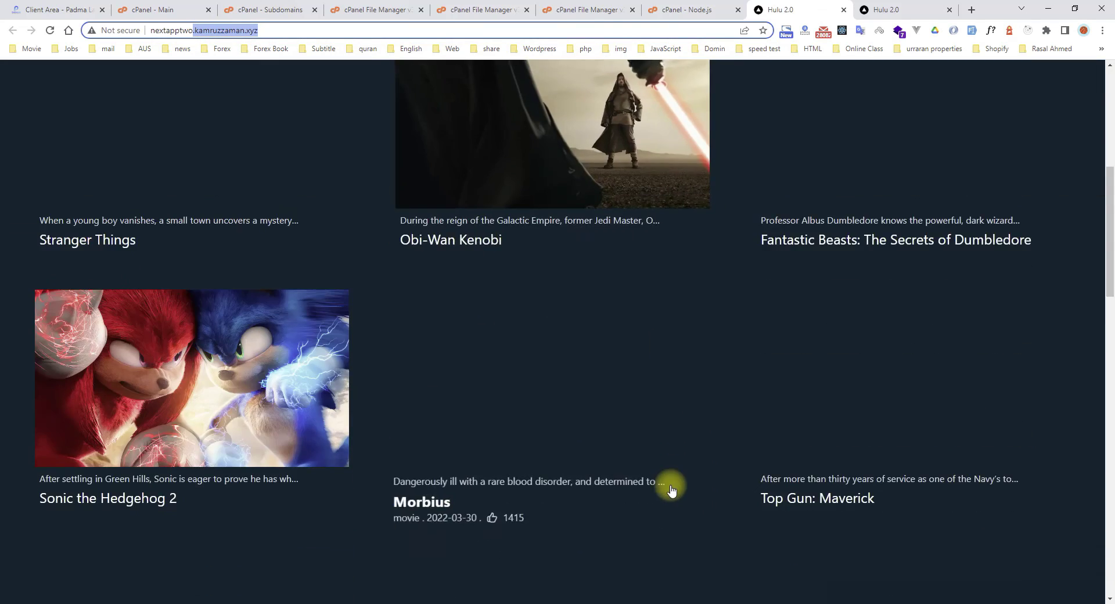
{"action": "scroll", "coordinate": [645, 485], "scroll_direction": "down", "scroll_amount": 12}
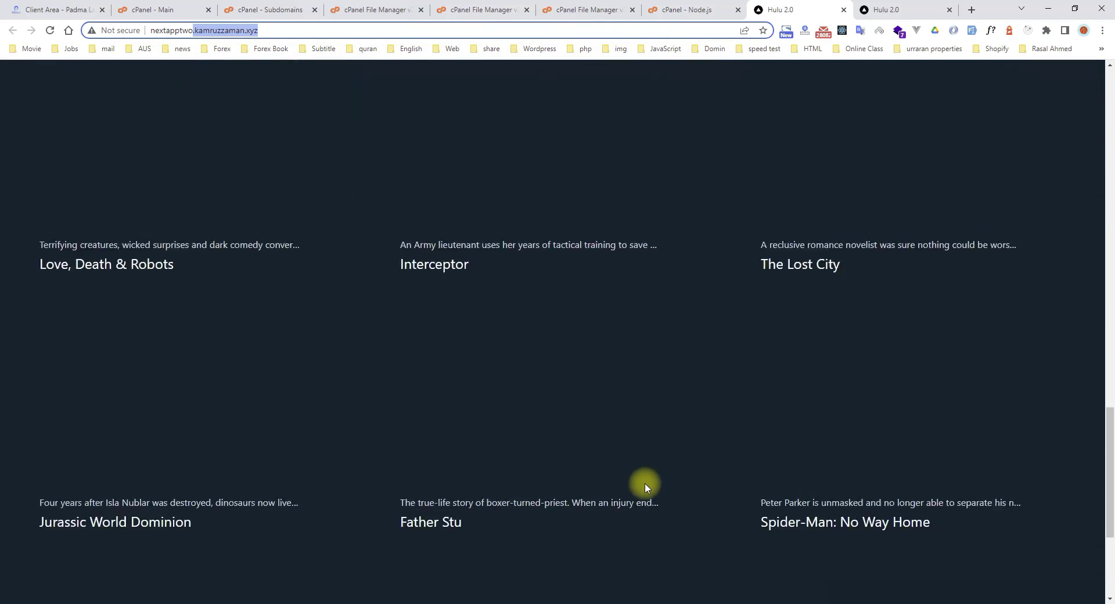
{"action": "scroll", "coordinate": [682, 486], "scroll_direction": "up", "scroll_amount": 15}
{"action": "scroll", "coordinate": [687, 487], "scroll_direction": "up", "scroll_amount": 10}
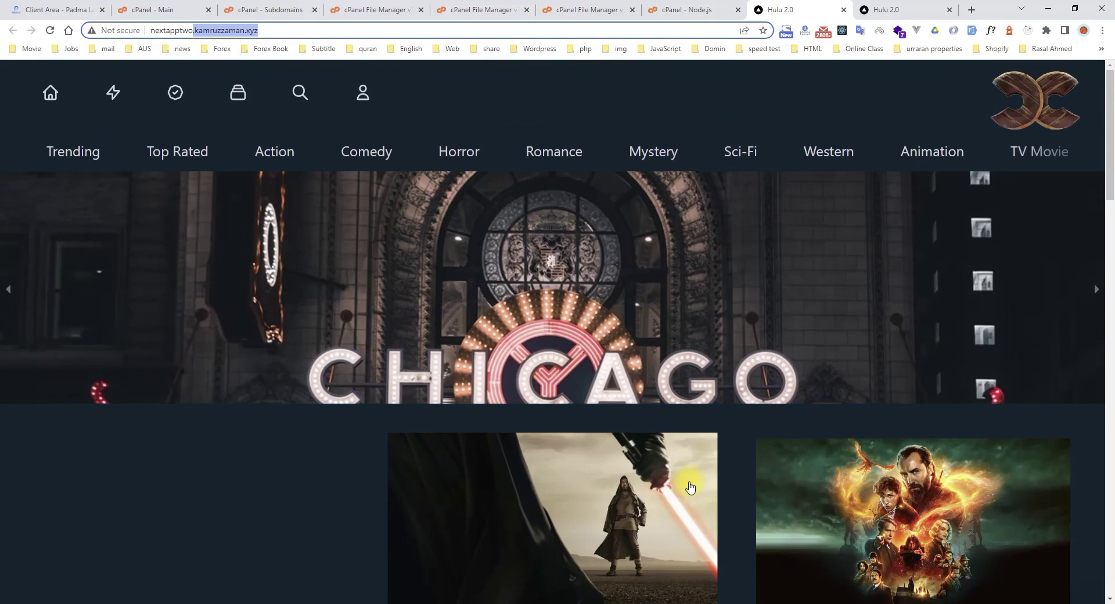